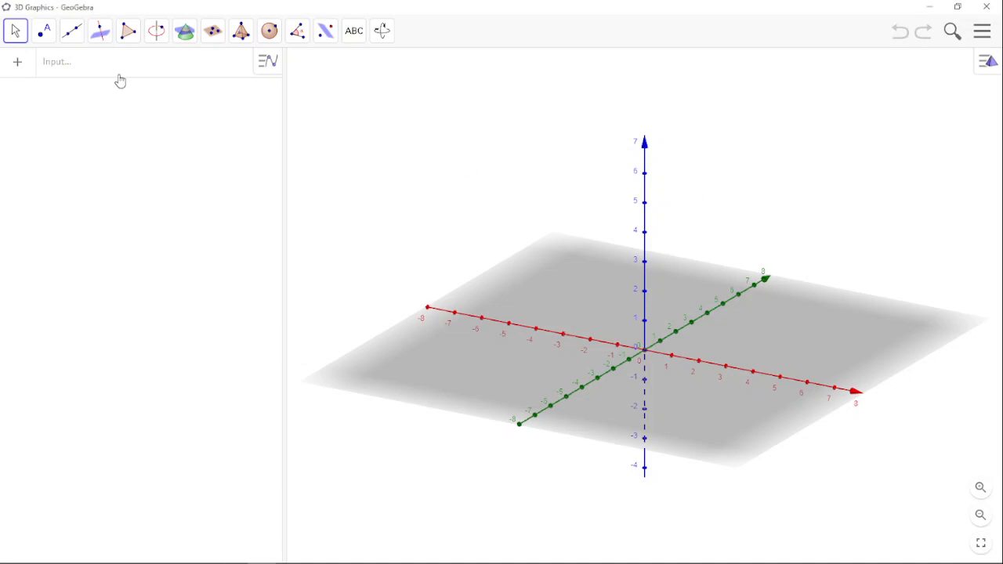
Enter the surface Elipsoide: x^2 + y^2 + z^2 = 1
{"action": "left_click", "coordinate": [94, 74]}
{"action": "type", "text": "El"}
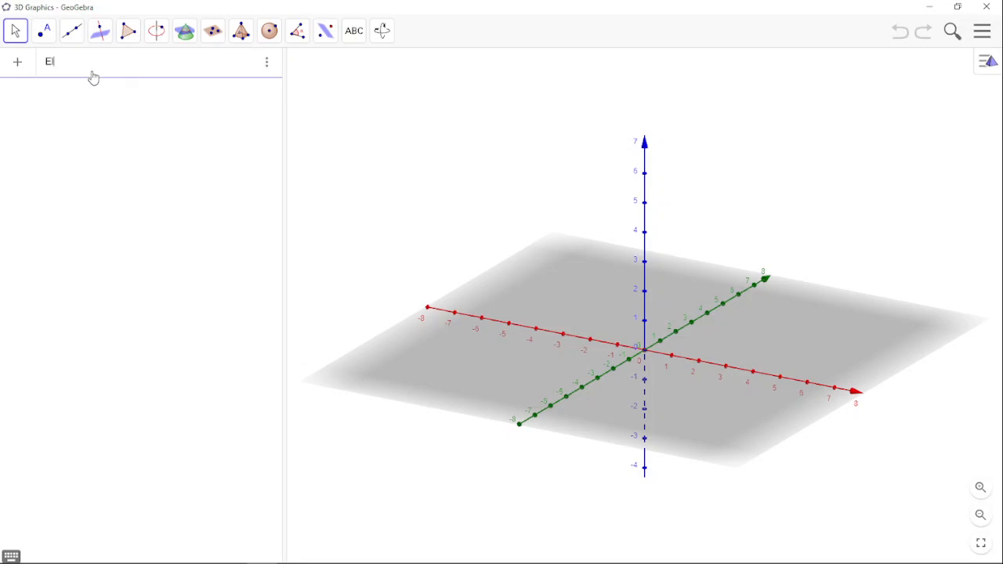
{"action": "type", "text": "ipsoide :"}
{"action": "type", "text": "x^2"}
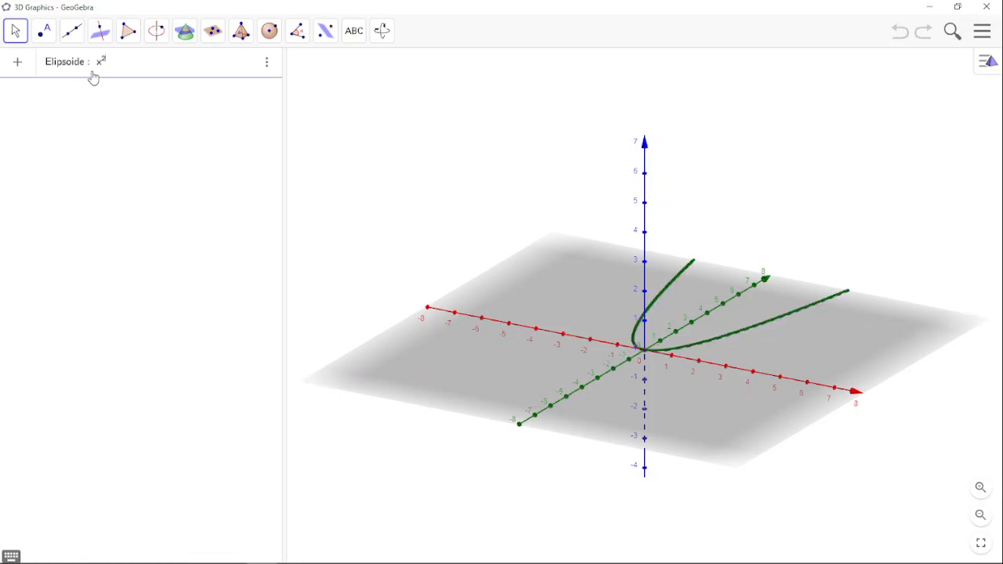
{"action": "type", "text": "+y^2"}
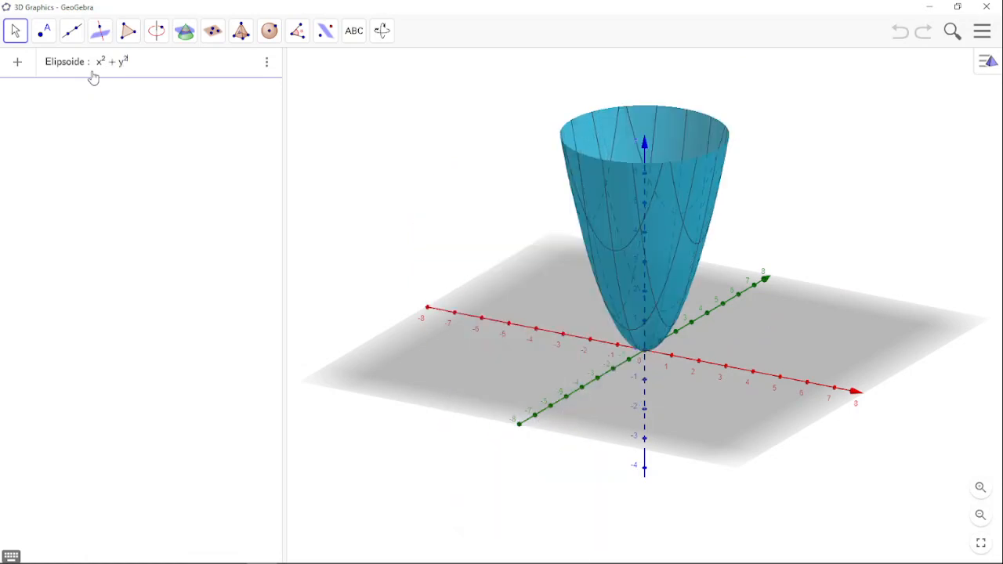
{"action": "type", "text": "+z"}
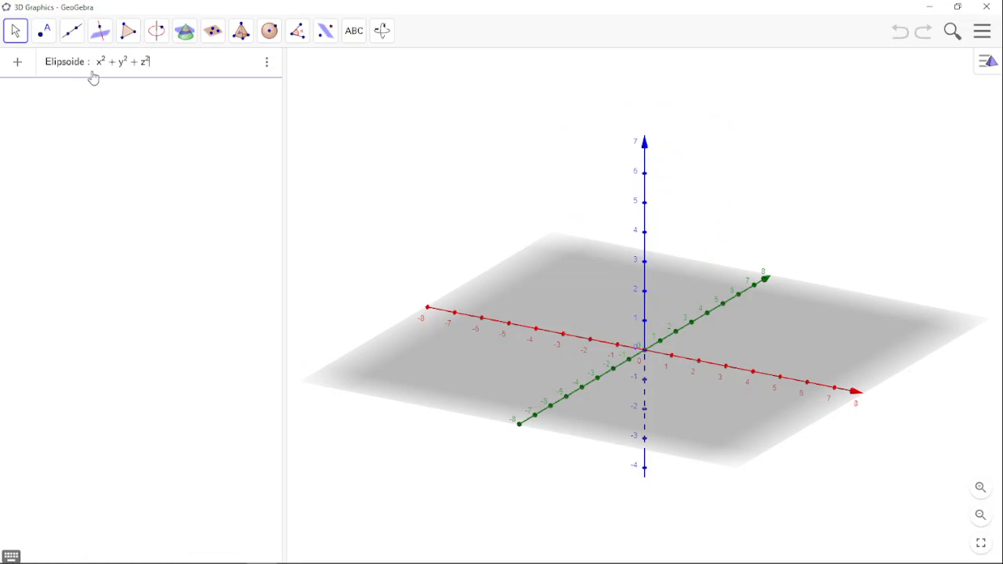
{"action": "type", "text": "^2="}
{"action": "type", "text": "1"}
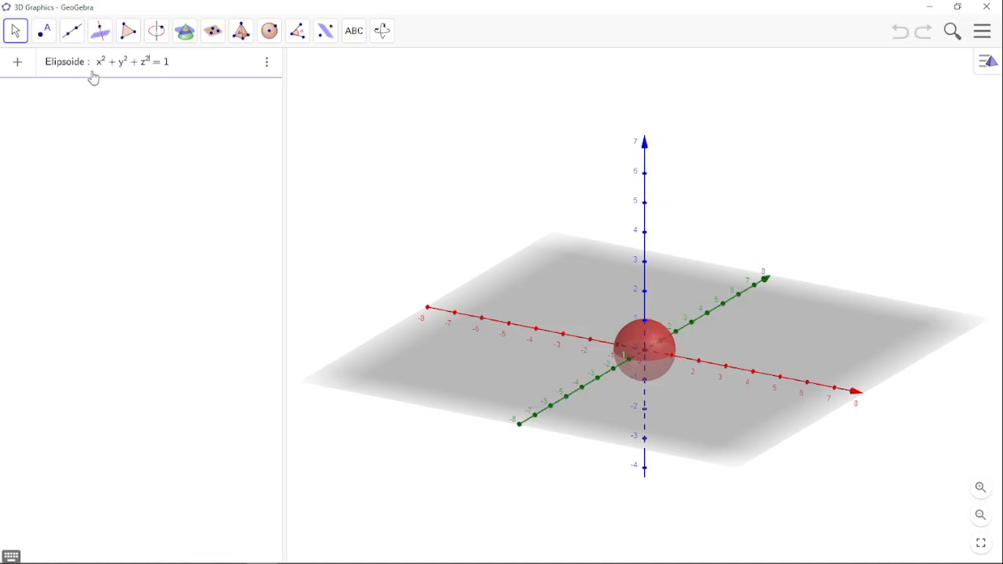
Divide the squared terms of the Elipsoide equation by 8 for x, 2 for y and 4 for z, and confirm it
{"action": "type", "text": "/"}
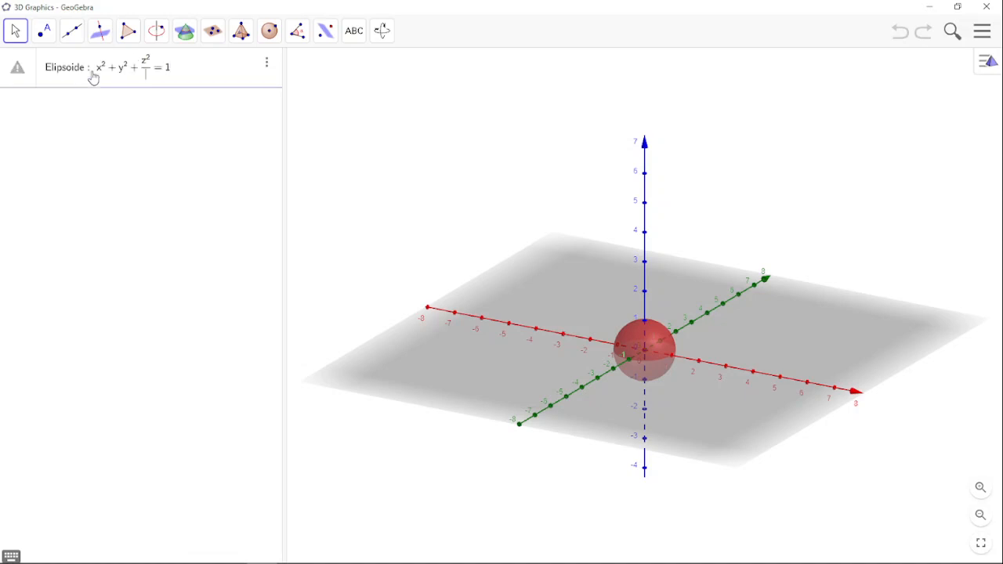
{"action": "type", "text": "4"}
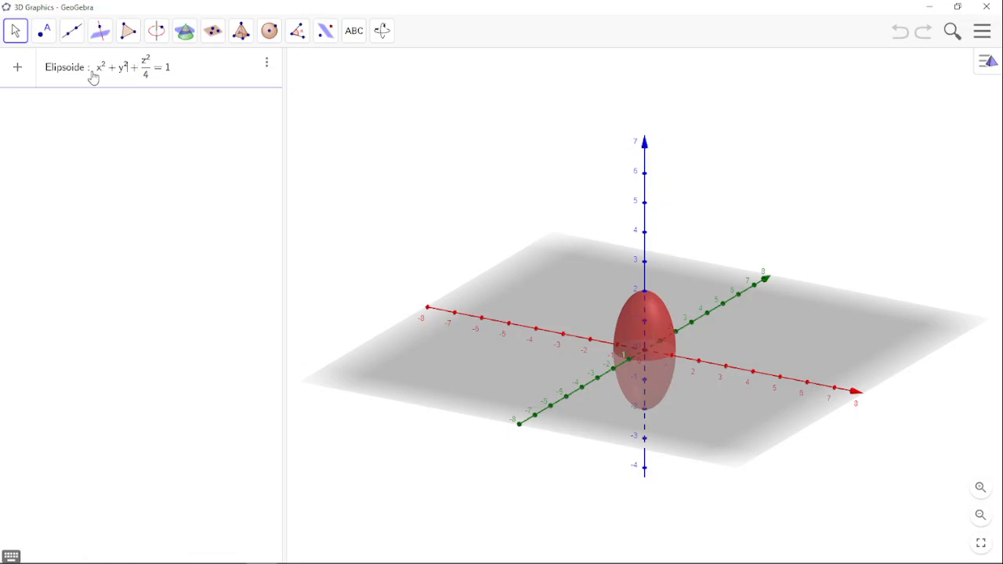
{"action": "type", "text": "/2"}
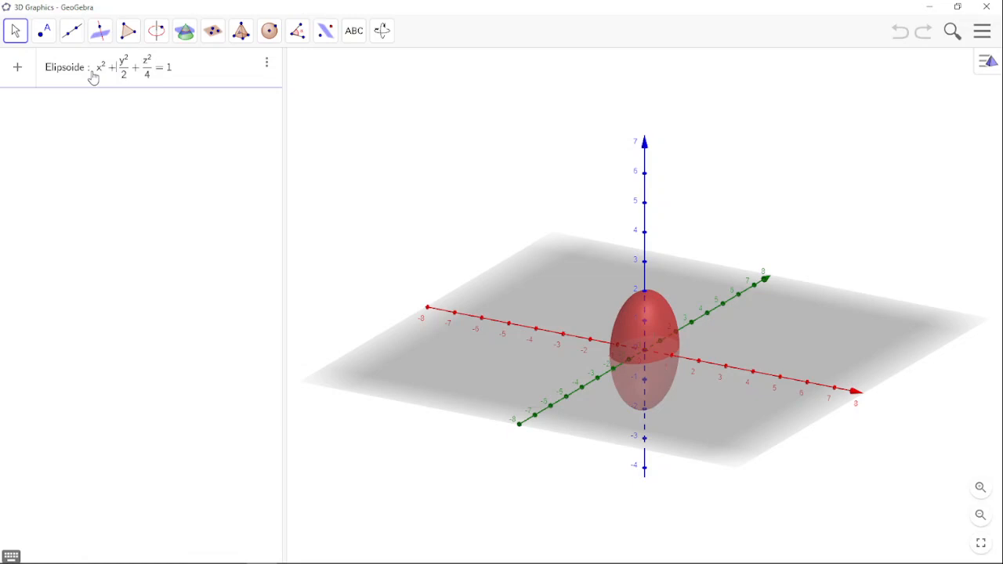
{"action": "type", "text": "/8"}
{"action": "key", "text": "Return"}
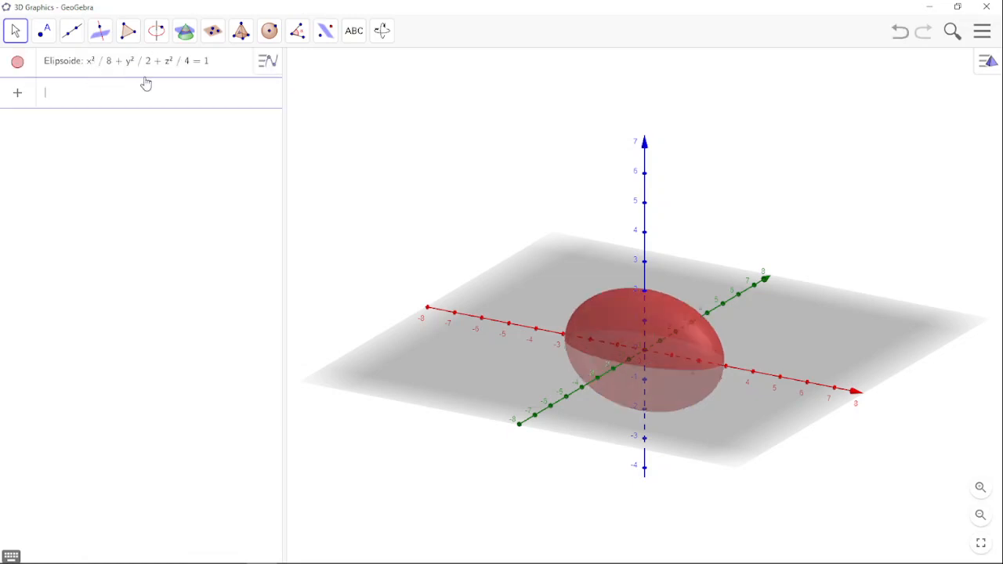
Create the intersection curve of the plane z = 0 with Elipsoide using the Intersect command
{"action": "scroll", "coordinate": [689, 375], "scroll_direction": "up", "scroll_amount": 3}
{"action": "left_click_drag", "start_coordinate": [687, 376], "coordinate": [553, 333]}
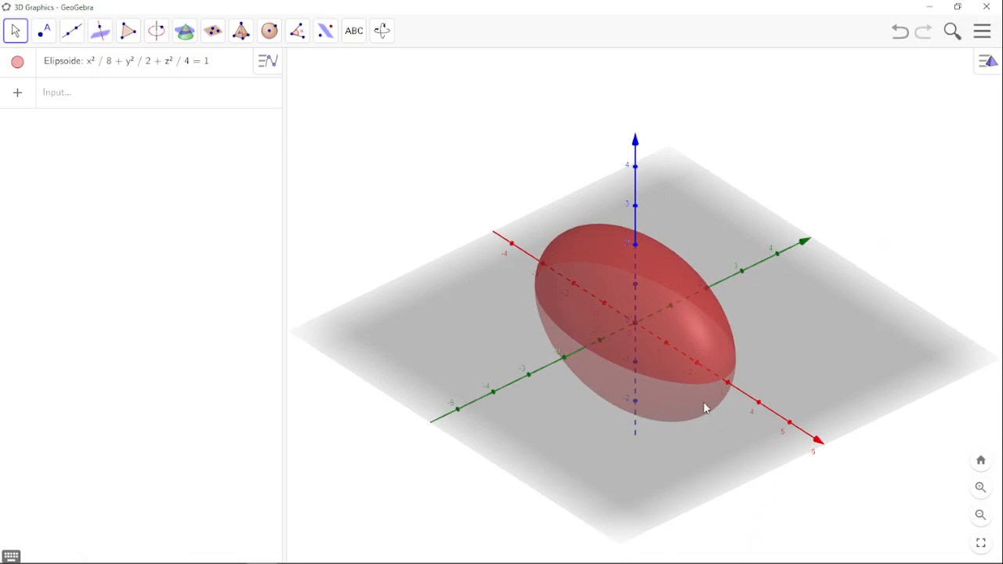
{"action": "left_click_drag", "start_coordinate": [705, 408], "coordinate": [739, 385]}
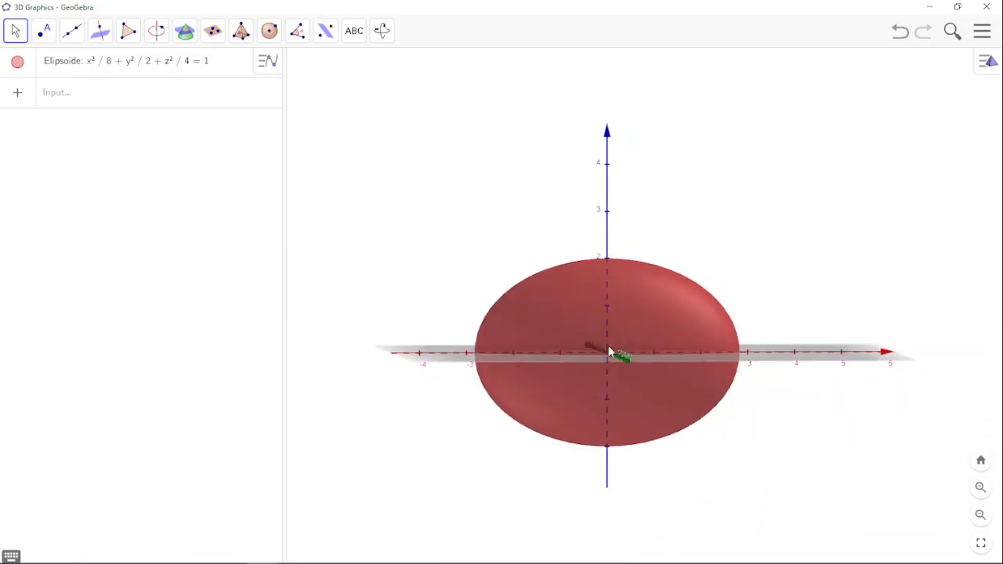
{"action": "left_click_drag", "start_coordinate": [615, 282], "coordinate": [672, 348]}
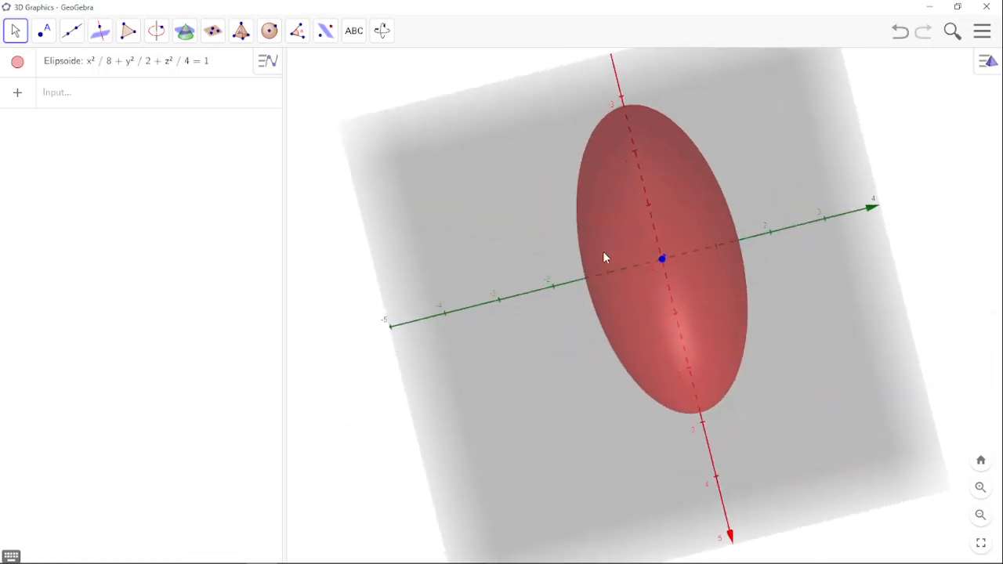
{"action": "left_click_drag", "start_coordinate": [633, 312], "coordinate": [654, 272]}
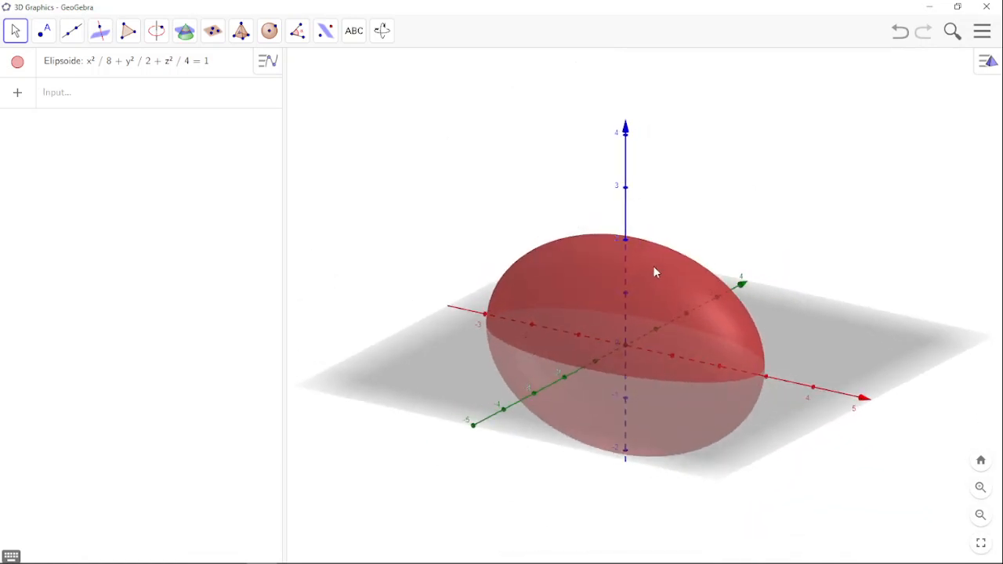
{"action": "left_click", "coordinate": [135, 96]}
{"action": "type", "text": "inter"}
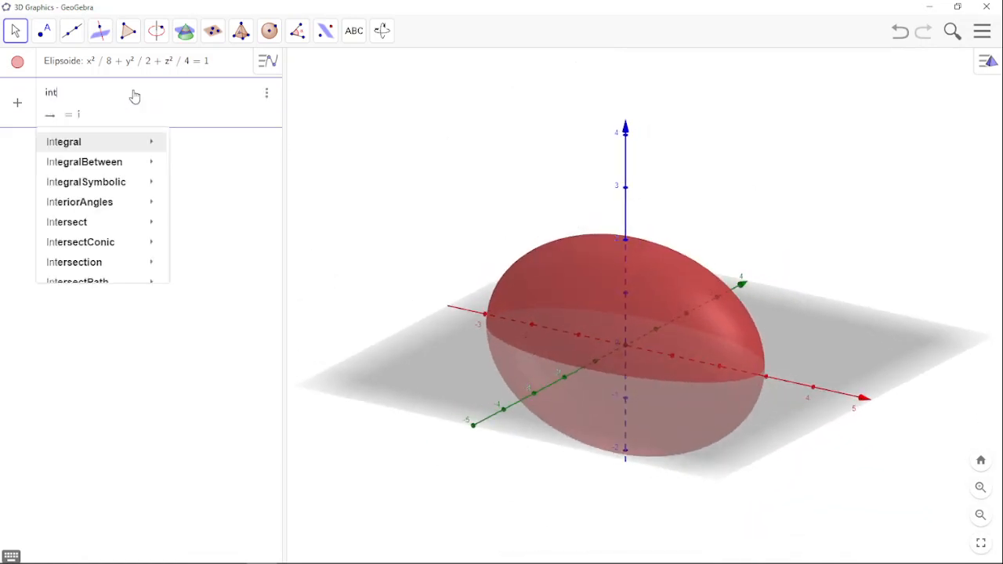
{"action": "mouse_move", "coordinate": [138, 163]}
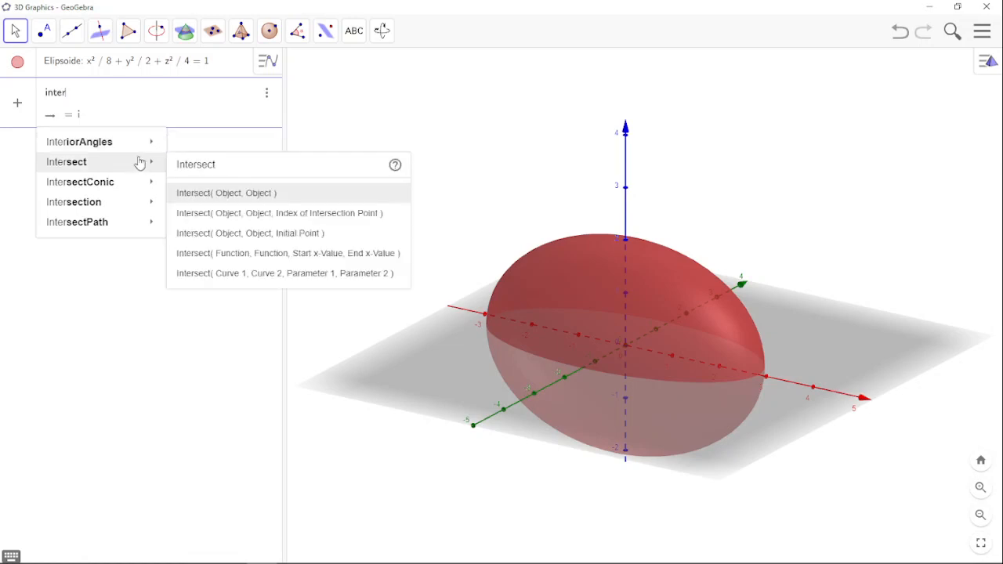
{"action": "left_click", "coordinate": [208, 192]}
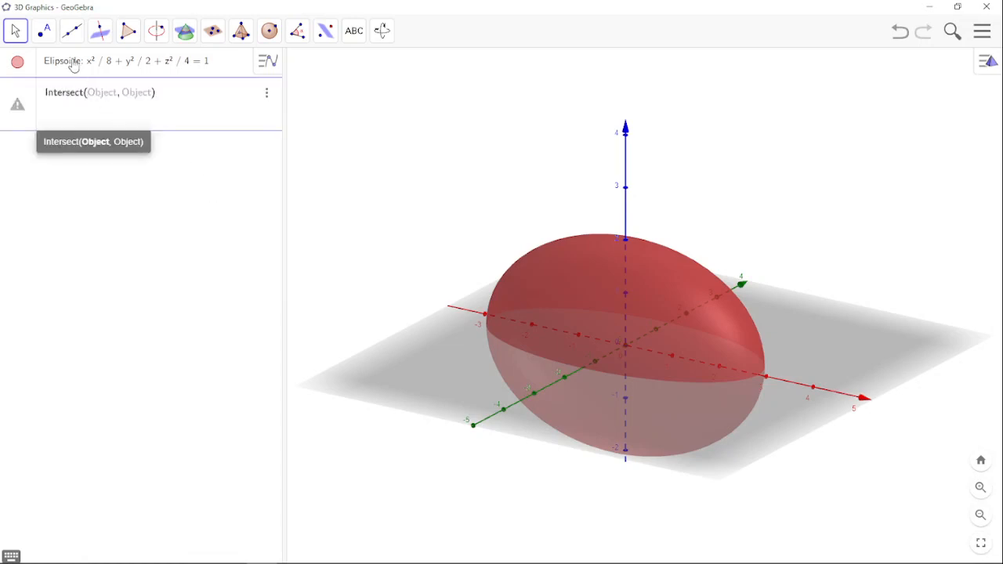
{"action": "type", "text": "Elipsoi"}
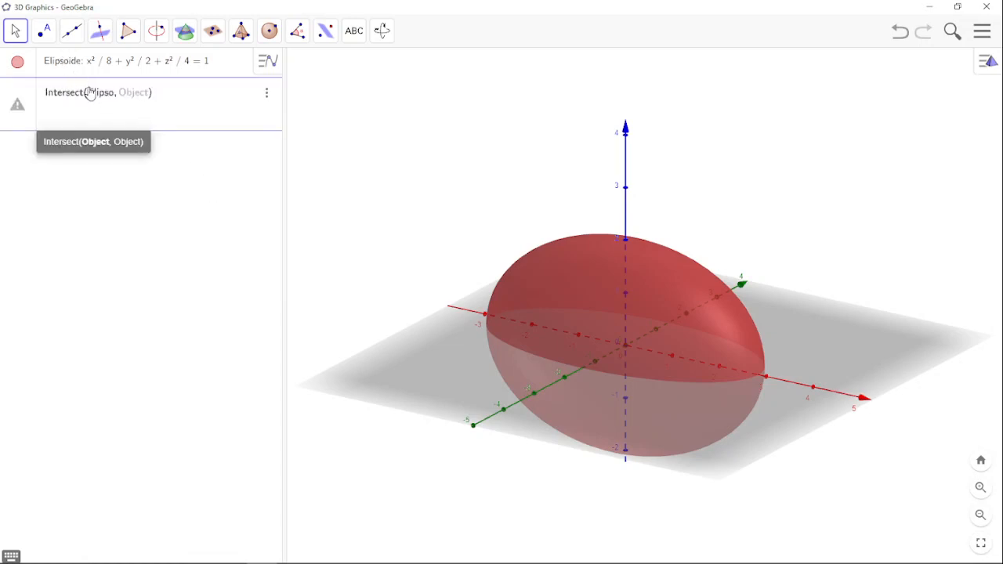
{"action": "type", "text": "de"}
{"action": "key", "text": "Left"}
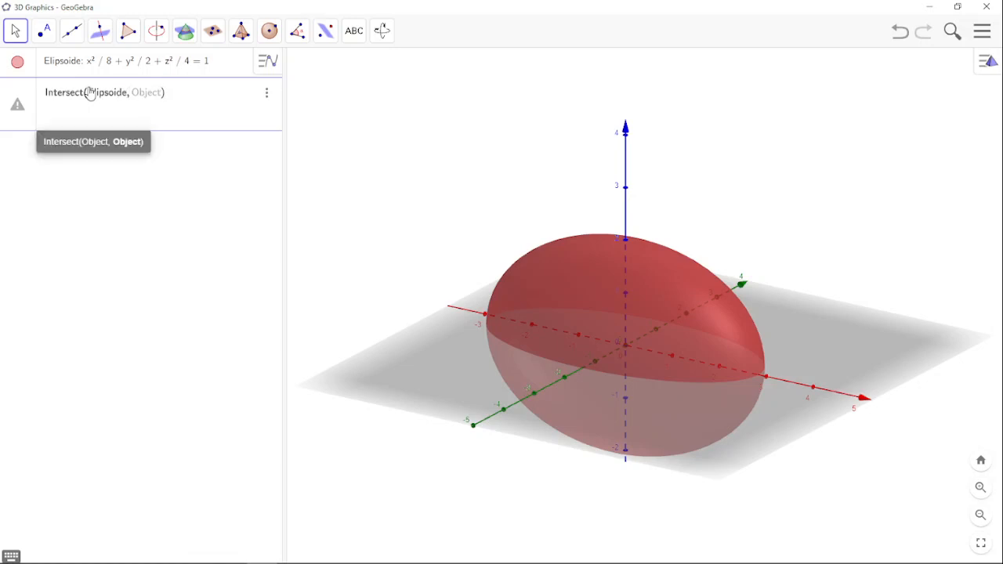
{"action": "type", "text": "z=0"}
{"action": "key", "text": "Return"}
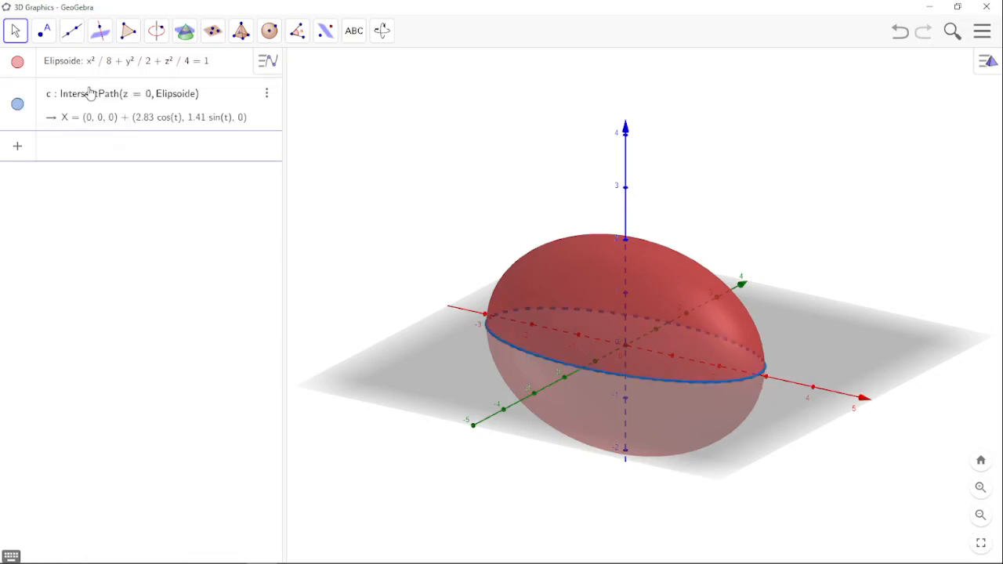
Hide the ellipsoid and duplicate the z = 0 intersection command as a new object
{"action": "left_click", "coordinate": [18, 61]}
{"action": "mouse_move", "coordinate": [513, 304]}
{"action": "left_mouse_down"}
{"action": "mouse_move", "coordinate": [515, 324]}
{"action": "mouse_move", "coordinate": [510, 313]}
{"action": "left_mouse_up"}
{"action": "left_click", "coordinate": [196, 111]}
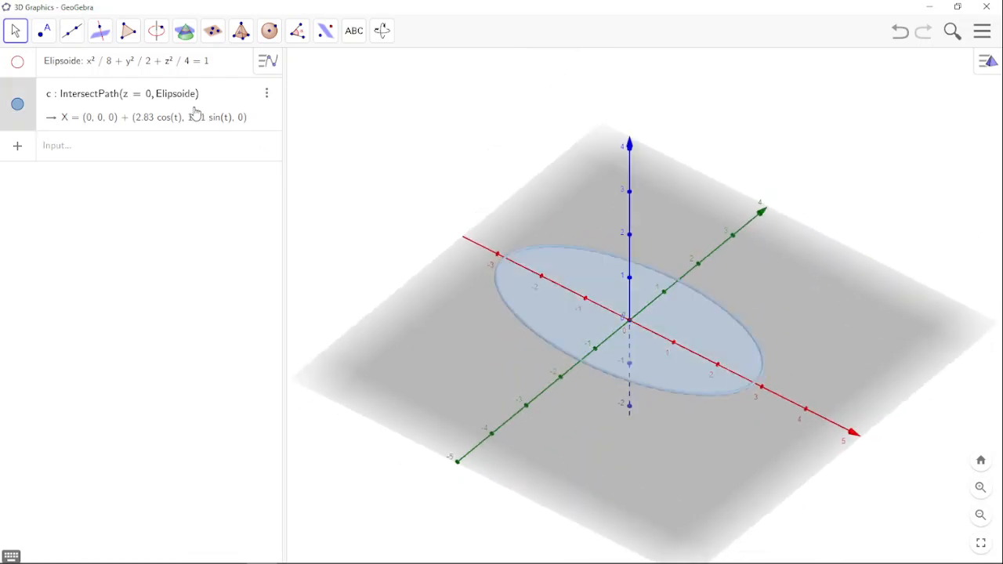
{"action": "left_click_drag", "start_coordinate": [201, 101], "coordinate": [67, 105]}
{"action": "key", "text": "ctrl+c"}
{"action": "left_click", "coordinate": [147, 149]}
{"action": "key", "text": "ctrl+v"}
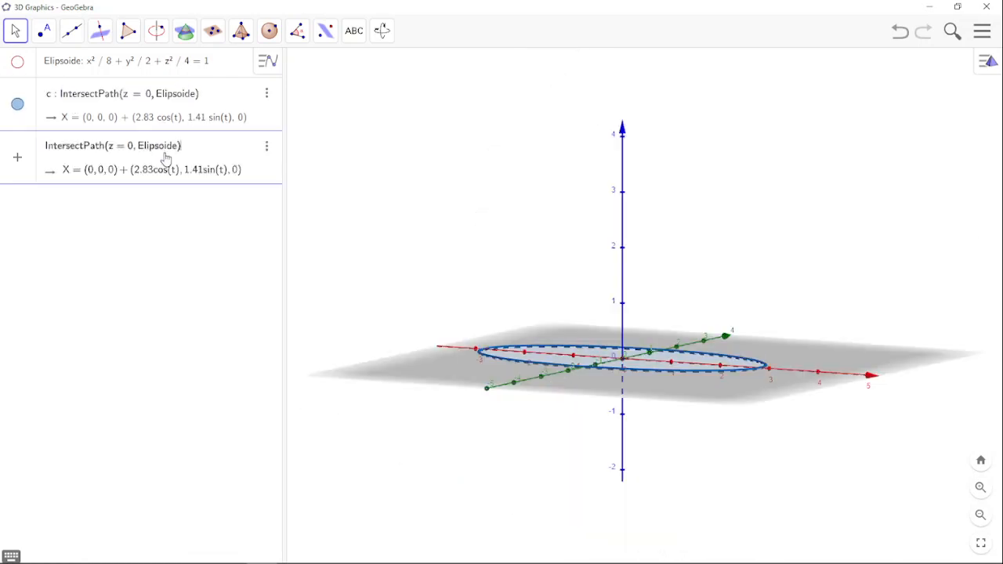
{"action": "key", "text": "Return"}
Change the plane in the duplicated intersection to x = 0
{"action": "left_click", "coordinate": [130, 157]}
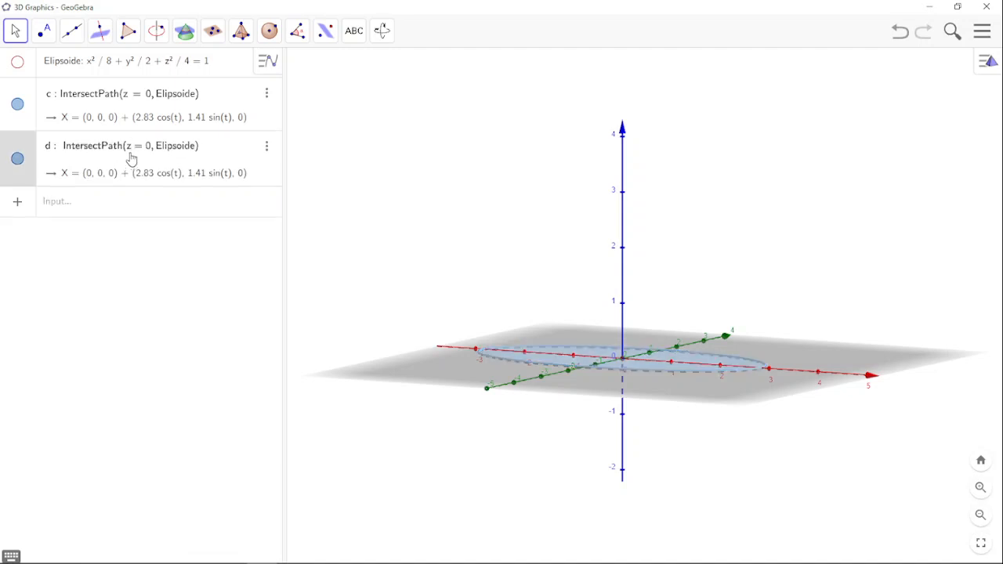
{"action": "key", "text": "BackSpace"}
{"action": "type", "text": "x"}
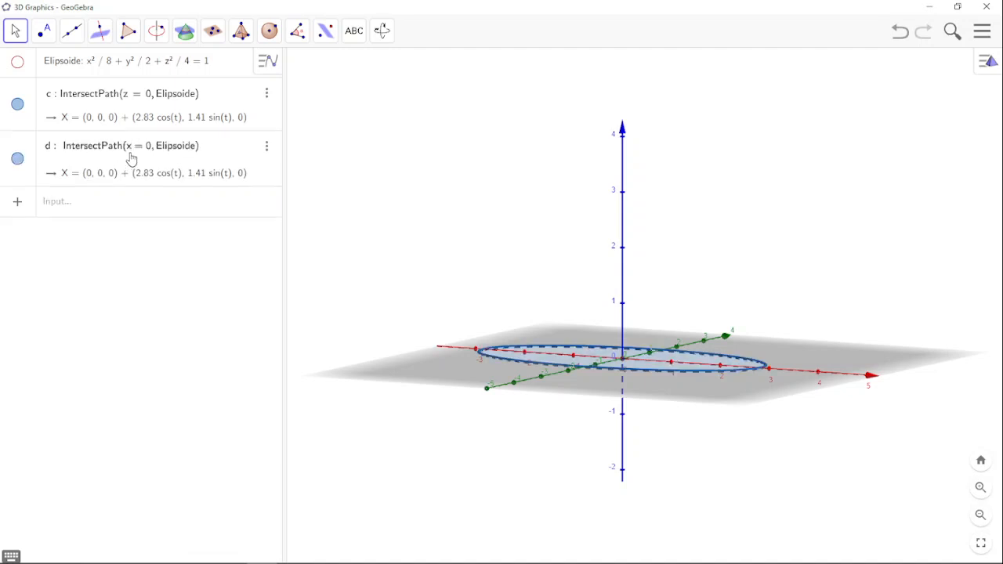
{"action": "key", "text": "Return"}
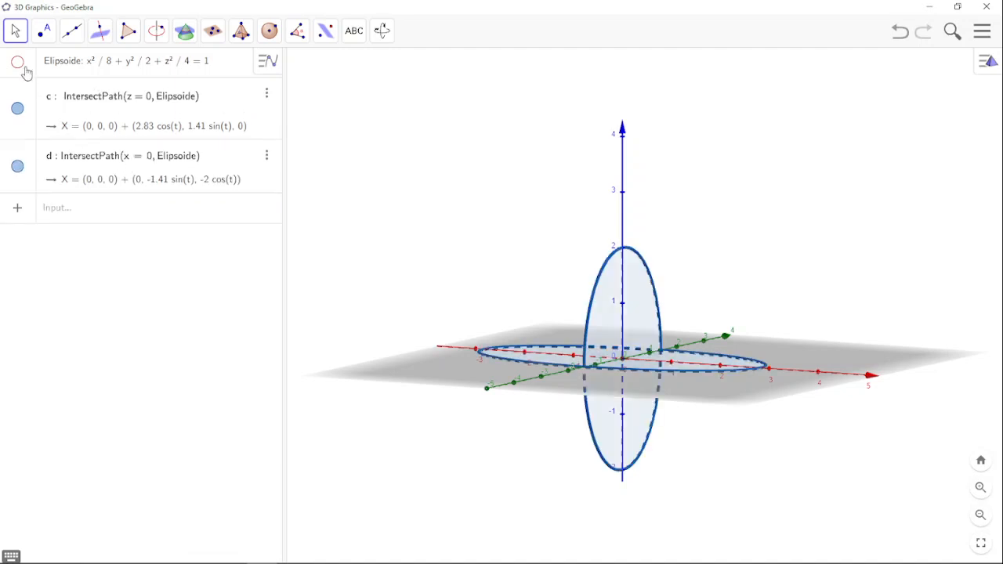
Briefly show the ellipsoid with its two curves, hide it again, and add another copy of the z = 0 intersection
{"action": "left_click", "coordinate": [18, 62]}
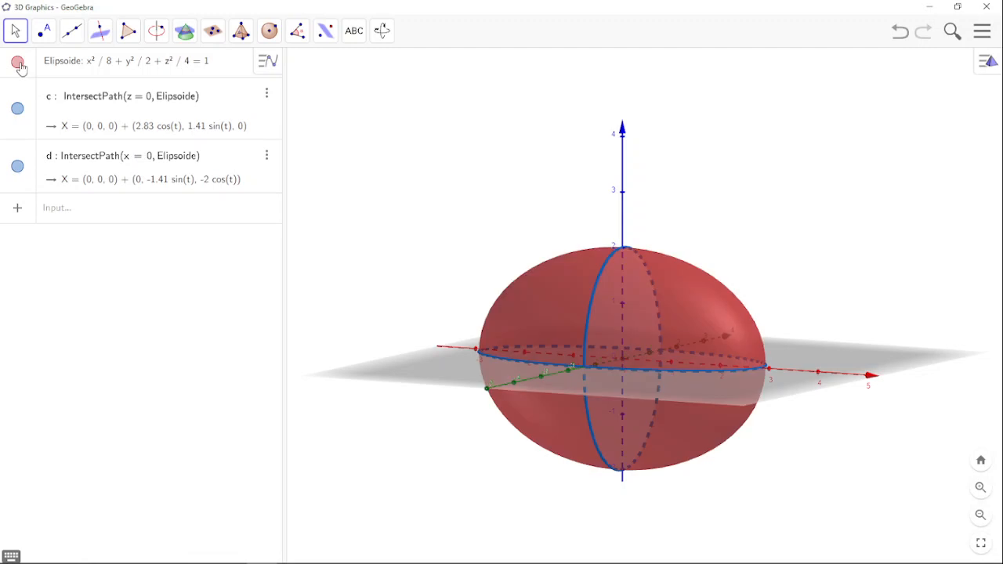
{"action": "left_click", "coordinate": [18, 65]}
{"action": "left_click", "coordinate": [179, 210]}
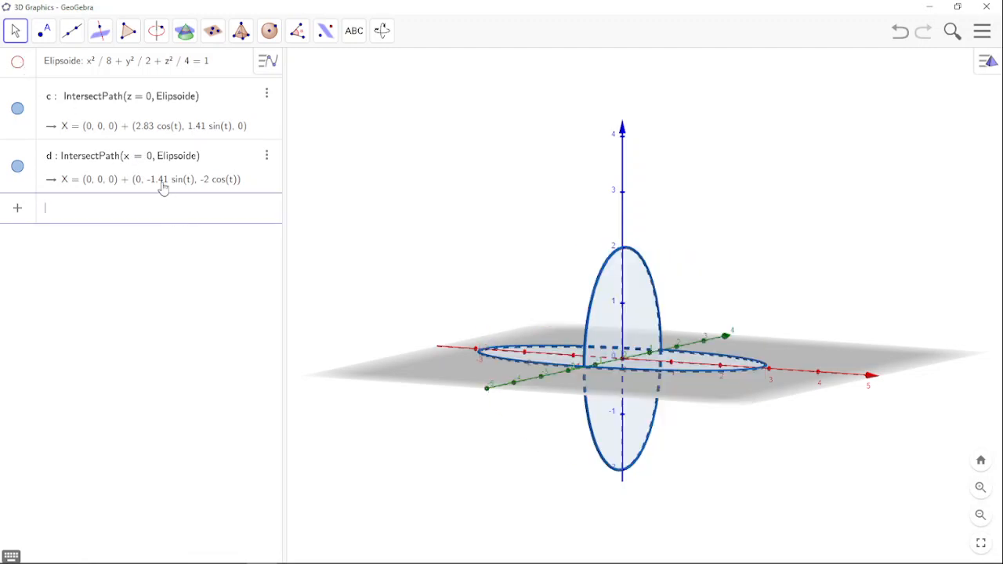
{"action": "key", "text": "ctrl+v"}
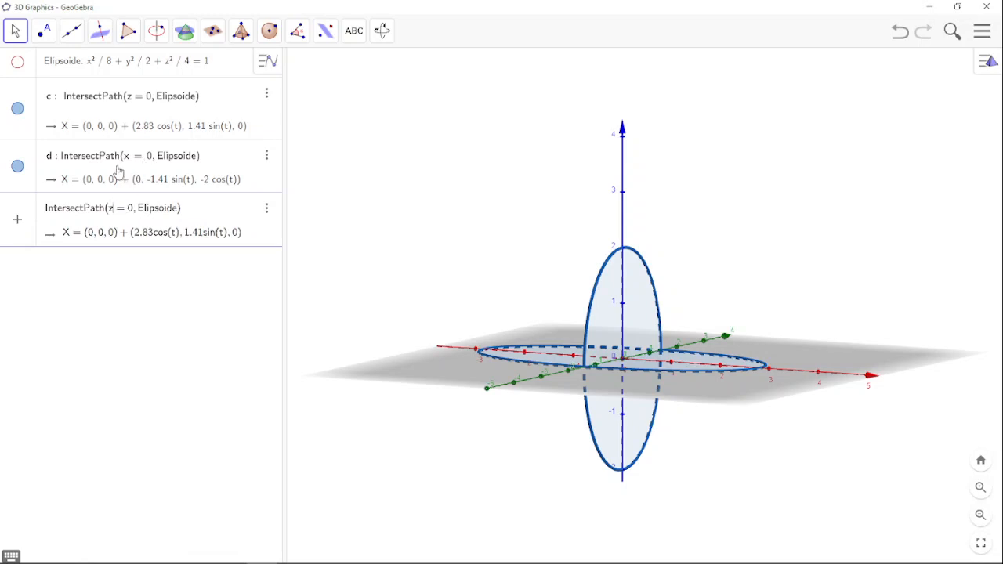
{"action": "key", "text": "Return"}
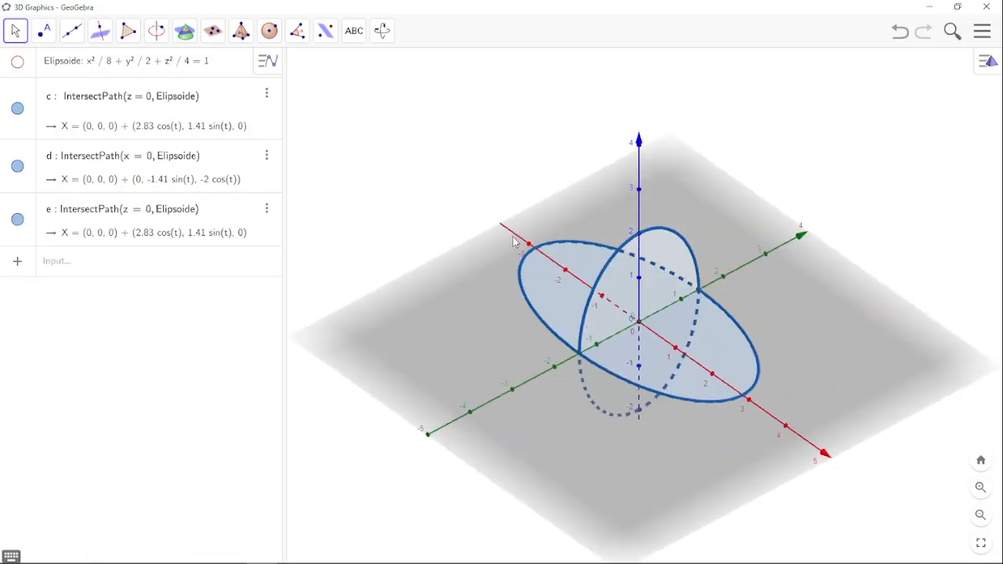
Hide both z = 0 intersection curves to view only the x = 0 ellipse
{"action": "left_click", "coordinate": [18, 220]}
{"action": "left_click", "coordinate": [16, 109]}
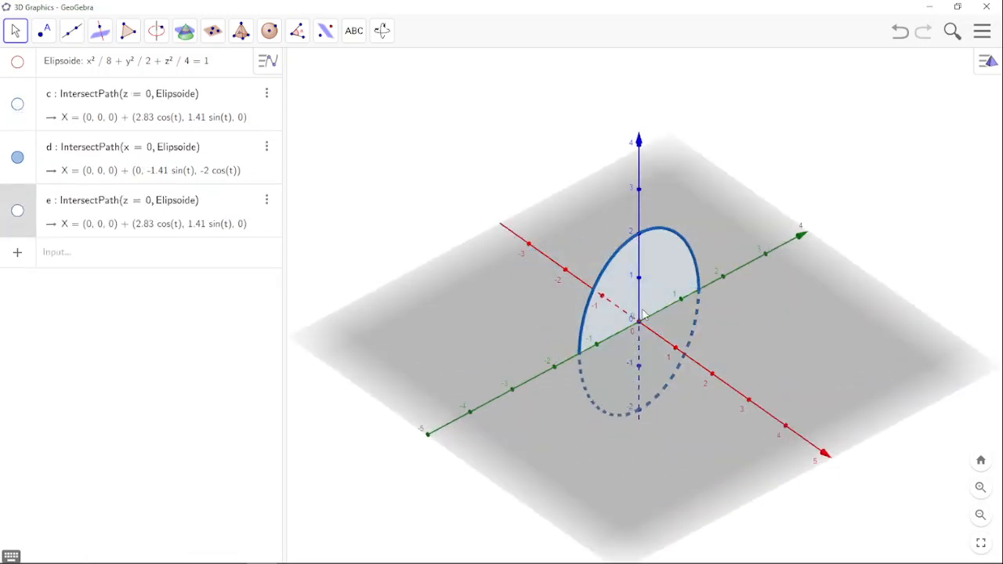
{"action": "left_click_drag", "start_coordinate": [652, 370], "coordinate": [651, 365]}
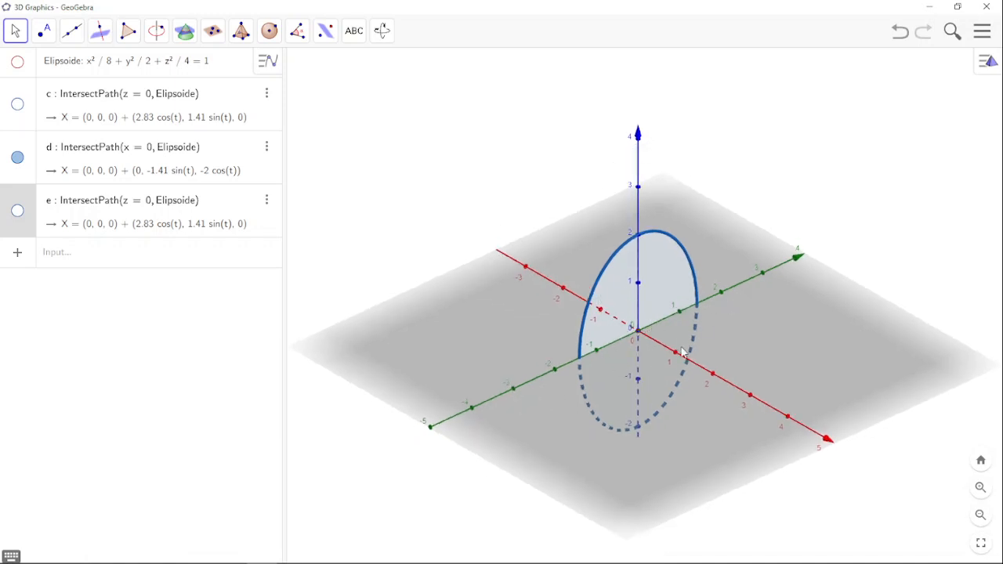
Show curve e again with its plane changed to y = 0, and show the z = 0 curve as well
{"action": "left_click", "coordinate": [18, 211]}
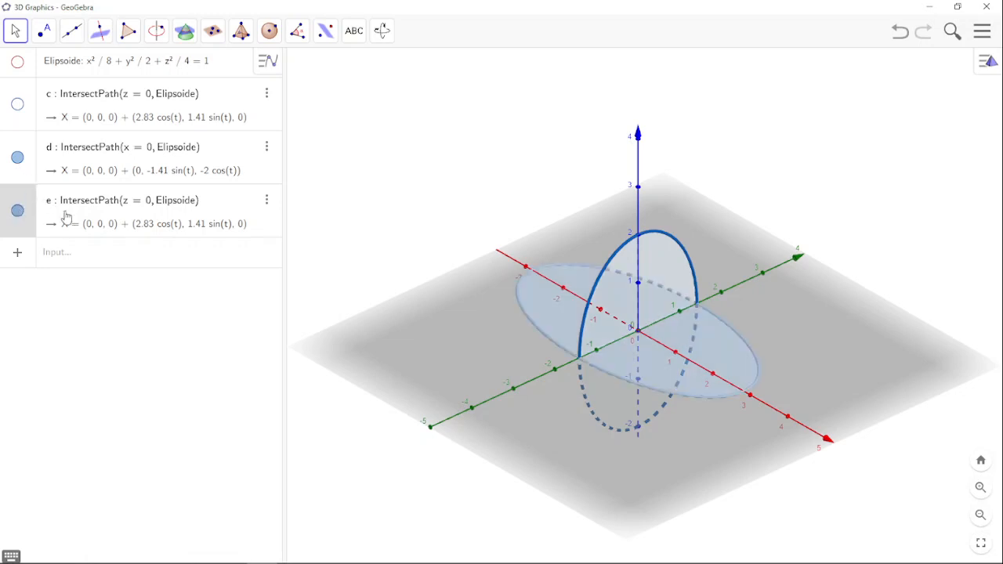
{"action": "left_click", "coordinate": [130, 210]}
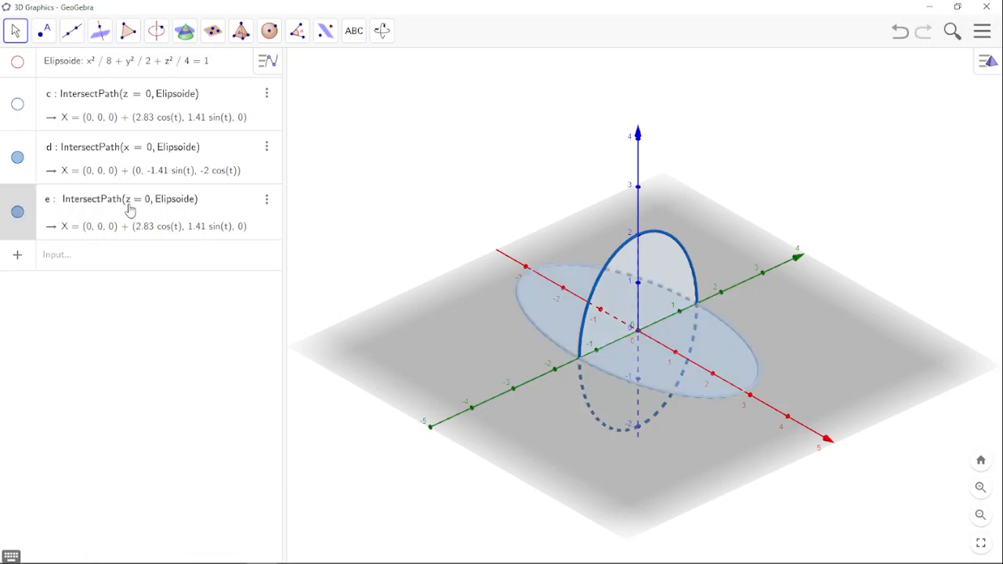
{"action": "key", "text": "BackSpace"}
{"action": "type", "text": "y"}
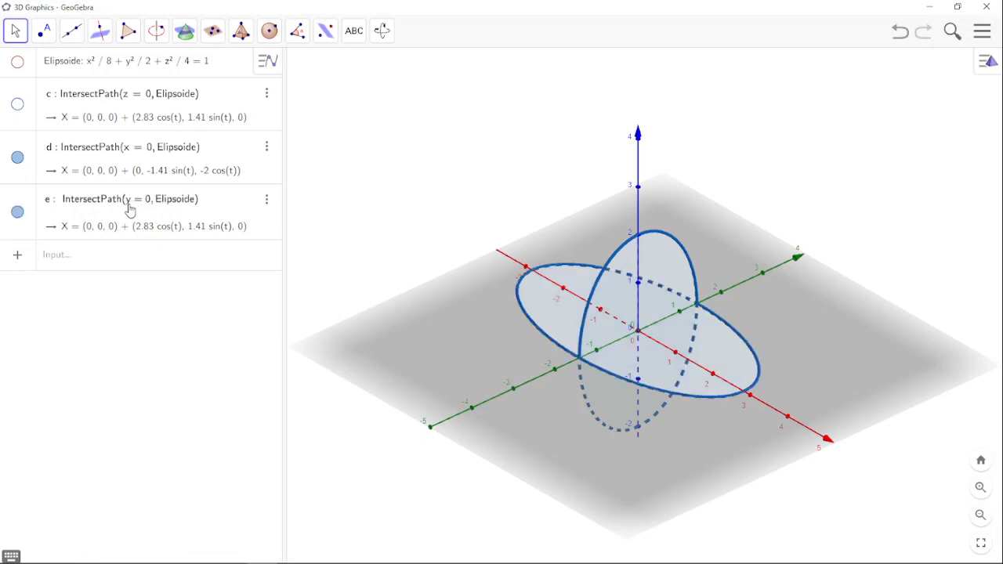
{"action": "key", "text": "Return"}
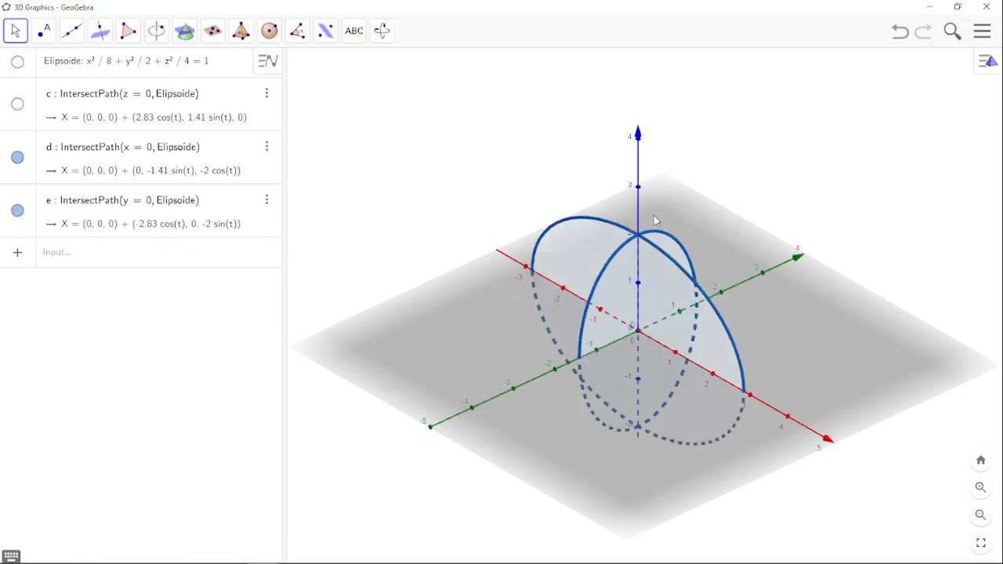
{"action": "left_click", "coordinate": [26, 112]}
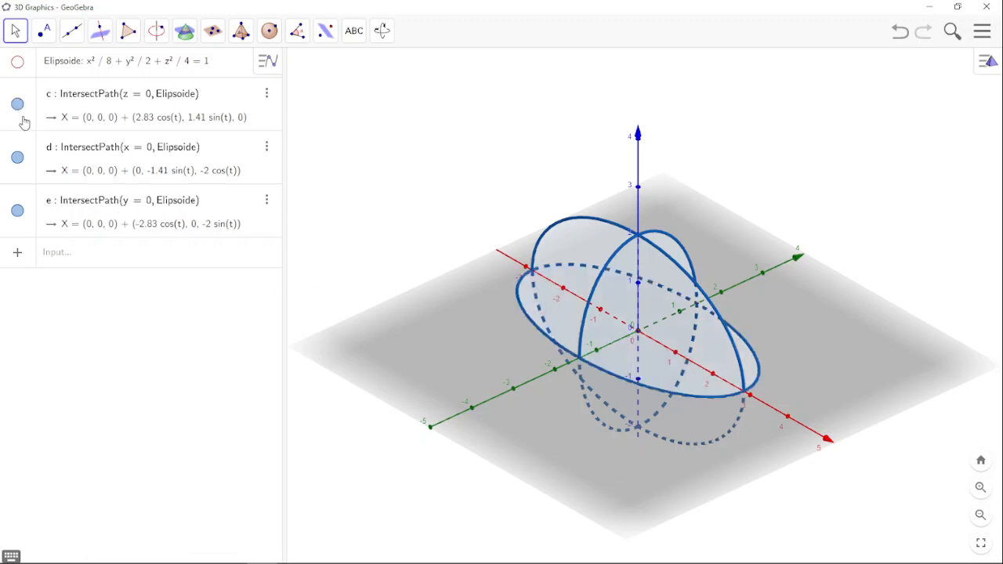
Hide the three intersection curves c, d and e and show the ellipsoid surface again
{"action": "mouse_move", "coordinate": [582, 353]}
{"action": "left_mouse_down"}
{"action": "mouse_move", "coordinate": [566, 320]}
{"action": "mouse_move", "coordinate": [518, 351]}
{"action": "mouse_move", "coordinate": [580, 353]}
{"action": "left_mouse_up"}
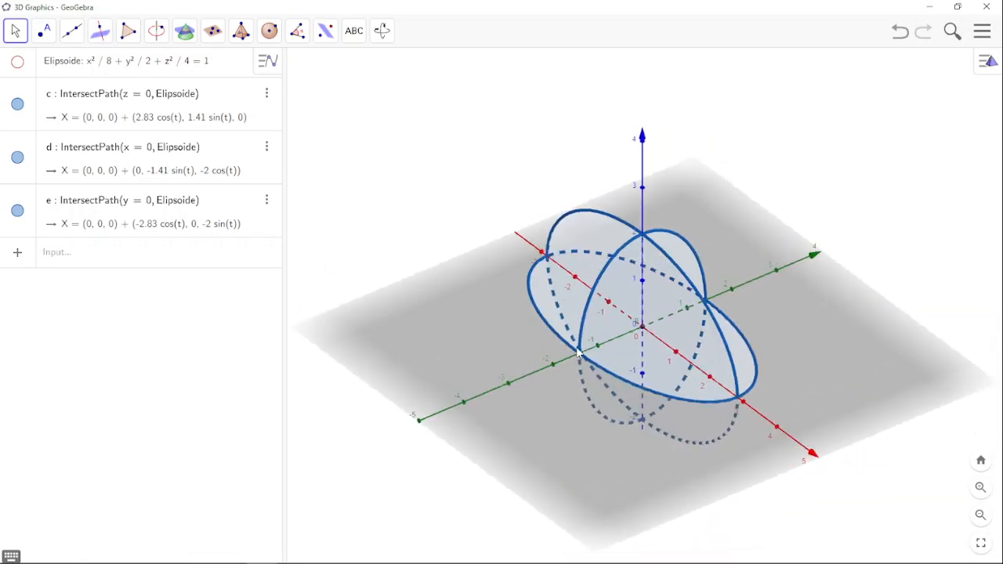
{"action": "mouse_move", "coordinate": [686, 341]}
{"action": "left_mouse_down"}
{"action": "mouse_move", "coordinate": [665, 332]}
{"action": "mouse_move", "coordinate": [668, 342]}
{"action": "left_mouse_up"}
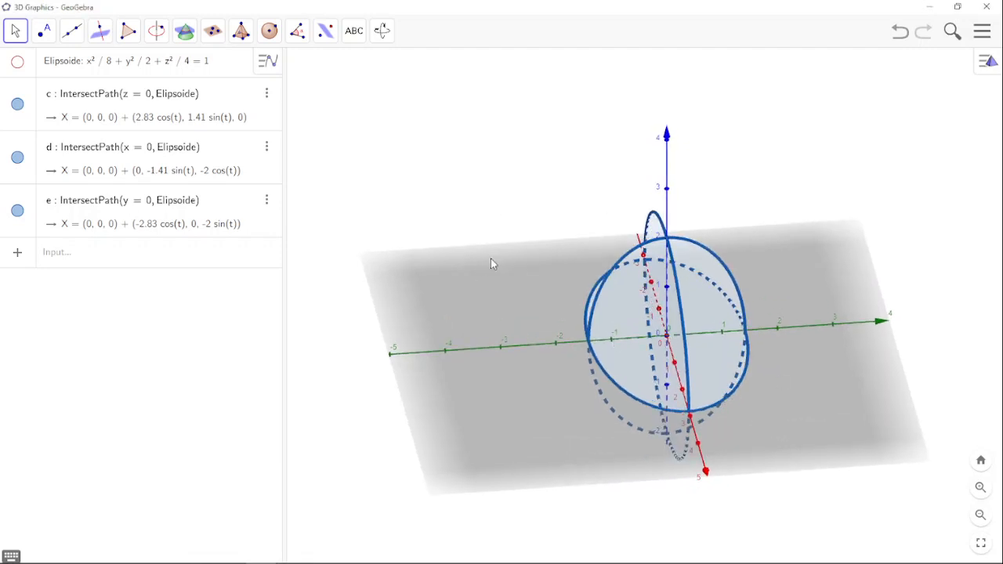
{"action": "mouse_move", "coordinate": [491, 261]}
{"action": "left_mouse_down"}
{"action": "mouse_move", "coordinate": [535, 253]}
{"action": "mouse_move", "coordinate": [504, 274]}
{"action": "mouse_move", "coordinate": [463, 266]}
{"action": "mouse_move", "coordinate": [487, 271]}
{"action": "left_mouse_up"}
{"action": "left_click_drag", "start_coordinate": [522, 304], "coordinate": [631, 291]}
{"action": "left_click", "coordinate": [17, 104]}
{"action": "left_click", "coordinate": [18, 158]}
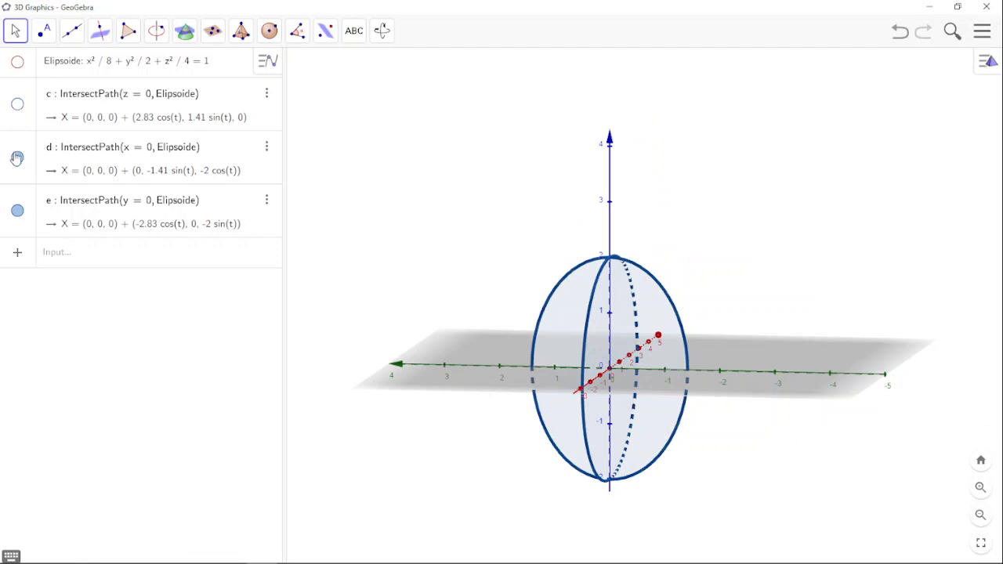
{"action": "left_click", "coordinate": [18, 211]}
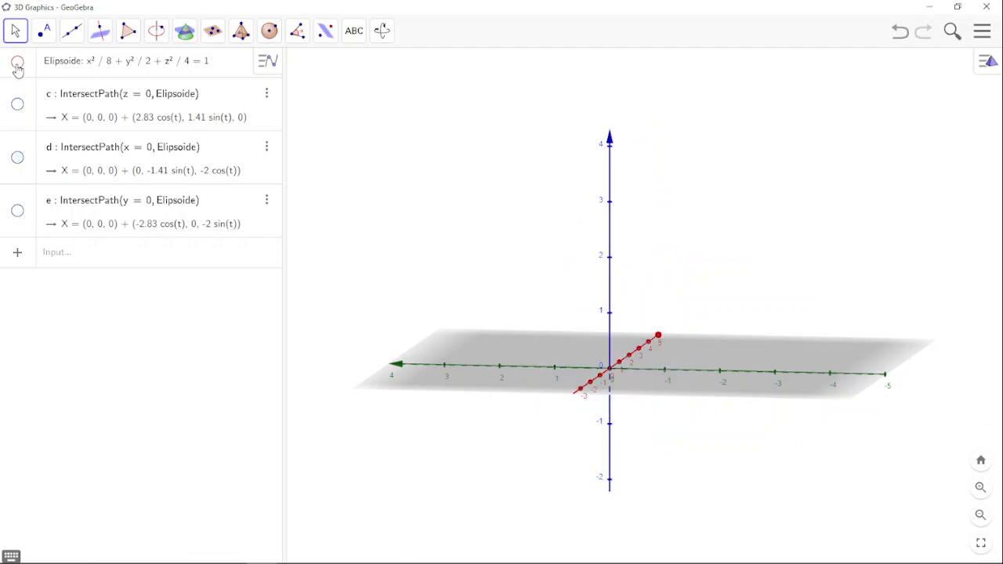
{"action": "left_click", "coordinate": [18, 61]}
{"action": "mouse_move", "coordinate": [613, 362]}
{"action": "left_mouse_down"}
{"action": "mouse_move", "coordinate": [593, 369]}
{"action": "mouse_move", "coordinate": [601, 353]}
{"action": "left_mouse_up"}
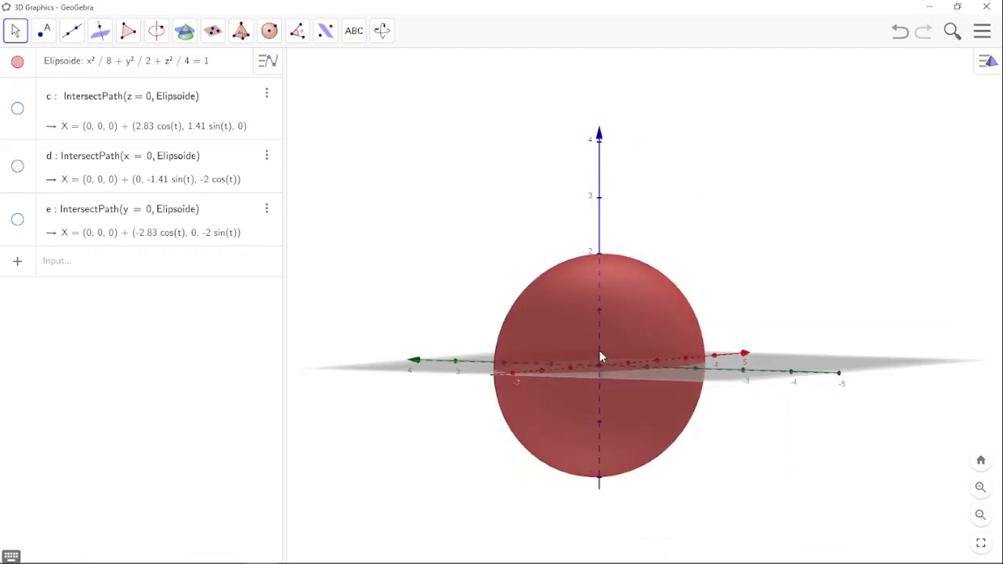
Add a point at (2, 2, 1) to the 3D view
{"action": "left_click", "coordinate": [98, 270]}
{"action": "type", "text": "(2"}
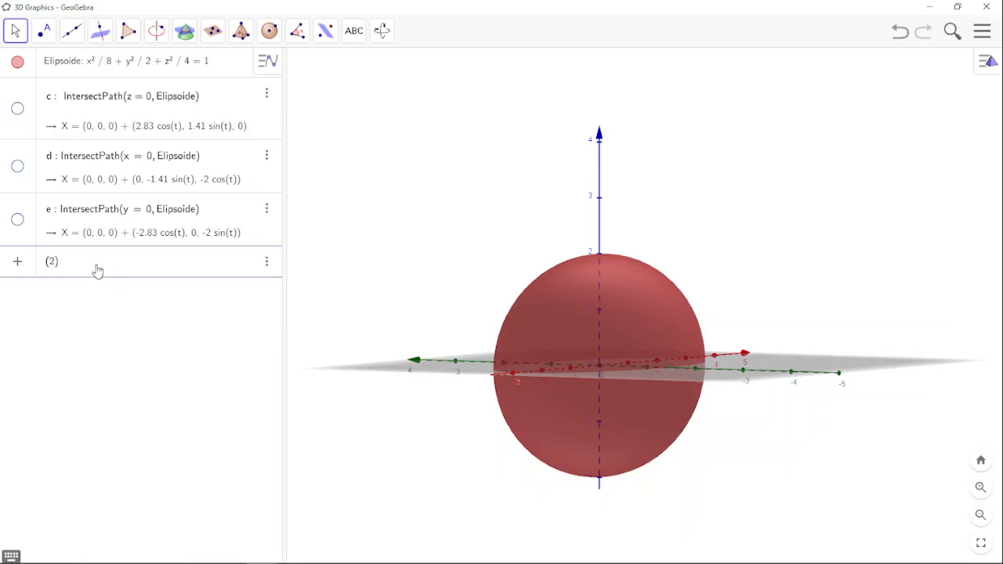
{"action": "type", "text": ", "}
{"action": "type", "text": "2, 1"}
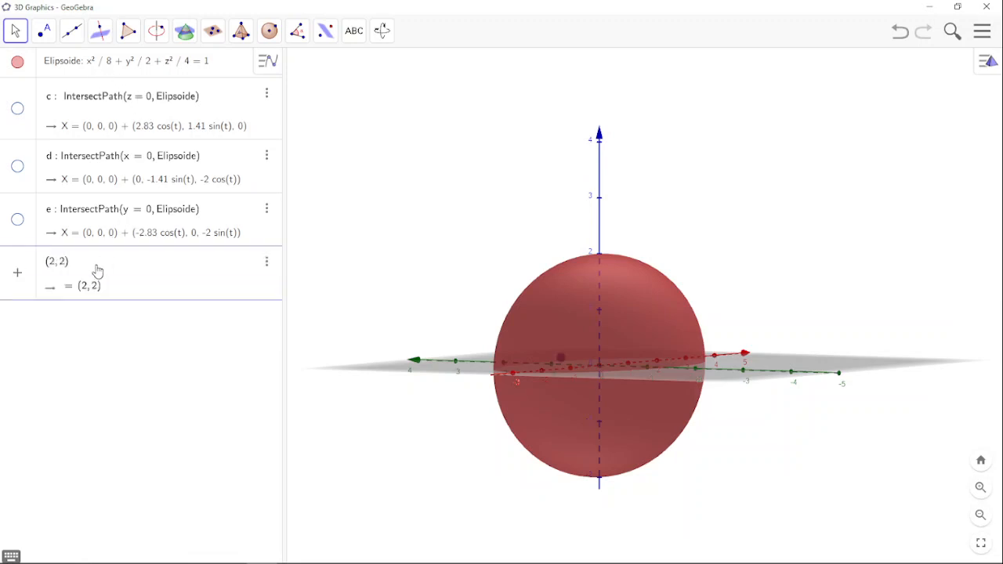
{"action": "key", "text": "Return"}
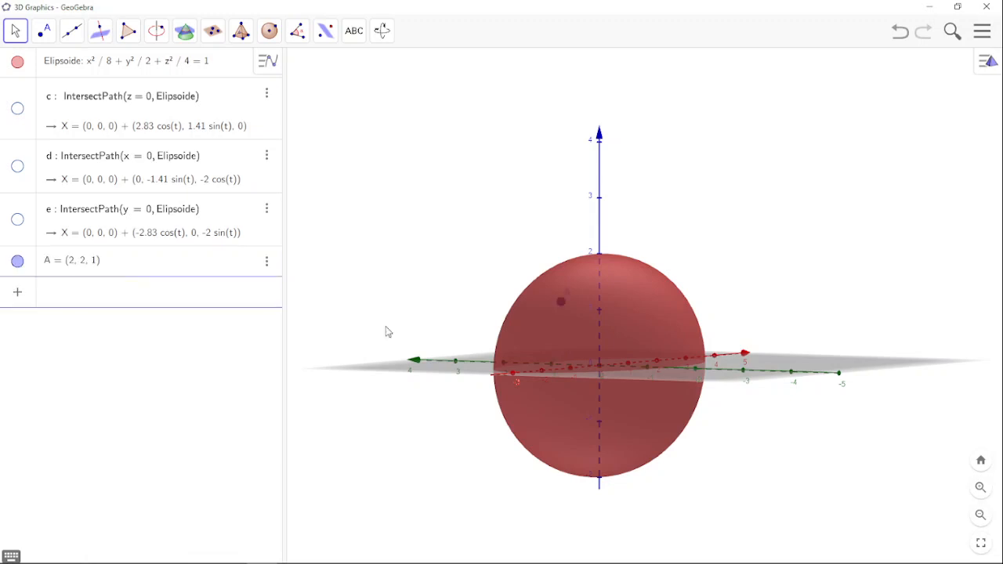
{"action": "left_click_drag", "start_coordinate": [384, 332], "coordinate": [649, 379]}
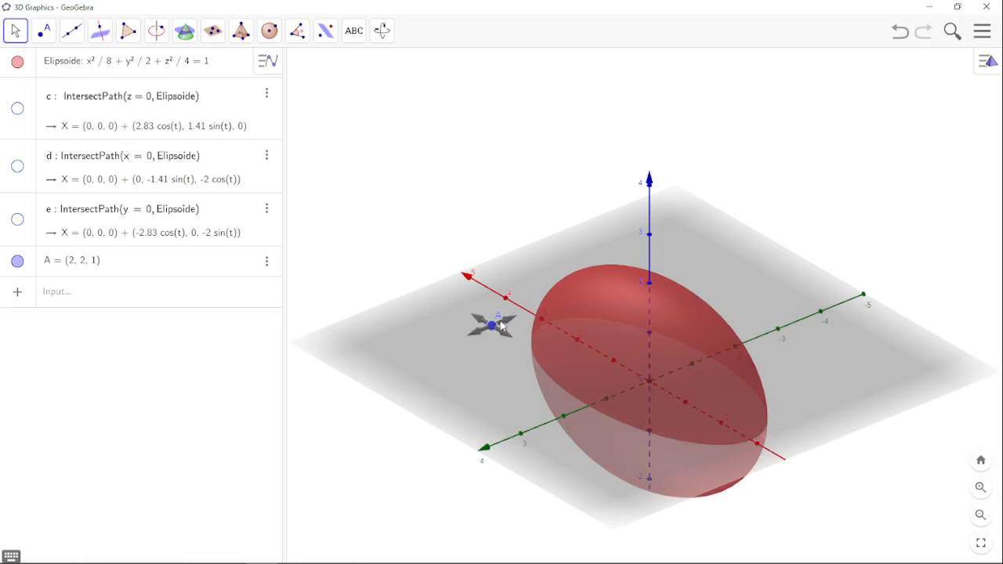
Change the x term's numerator in the ellipsoid equation to (x - 2)²
{"action": "left_click", "coordinate": [93, 70]}
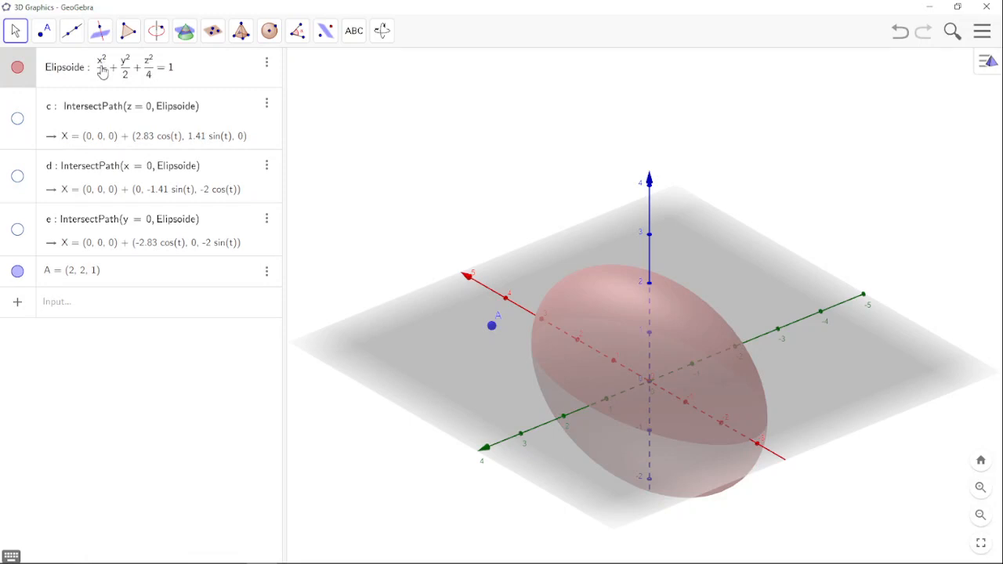
{"action": "key", "text": "BackSpace"}
{"action": "type", "text": "("}
{"action": "type", "text": "x-"}
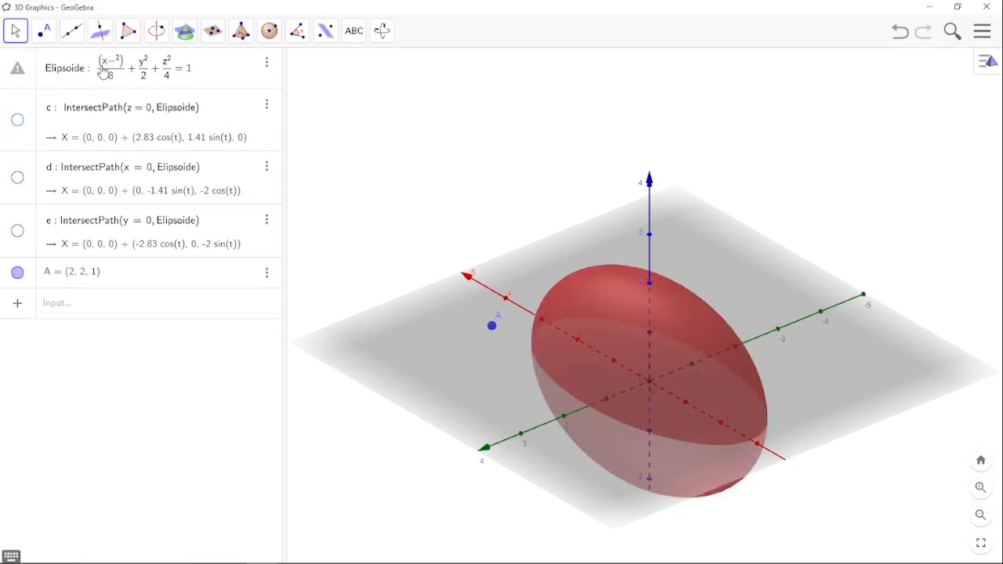
{"action": "type", "text": "2"}
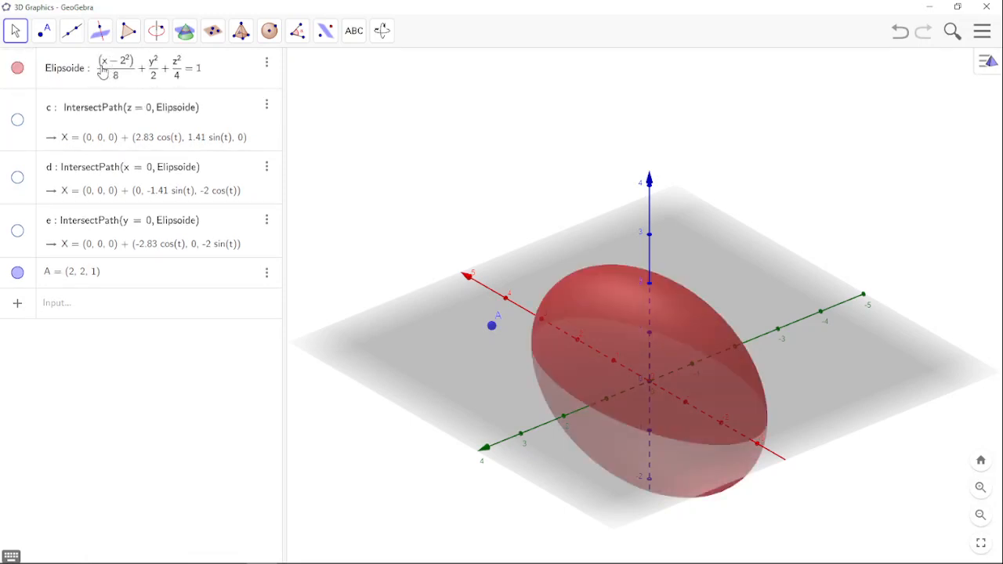
{"action": "key", "text": "BackSpace"}
{"action": "type", "text": "2"}
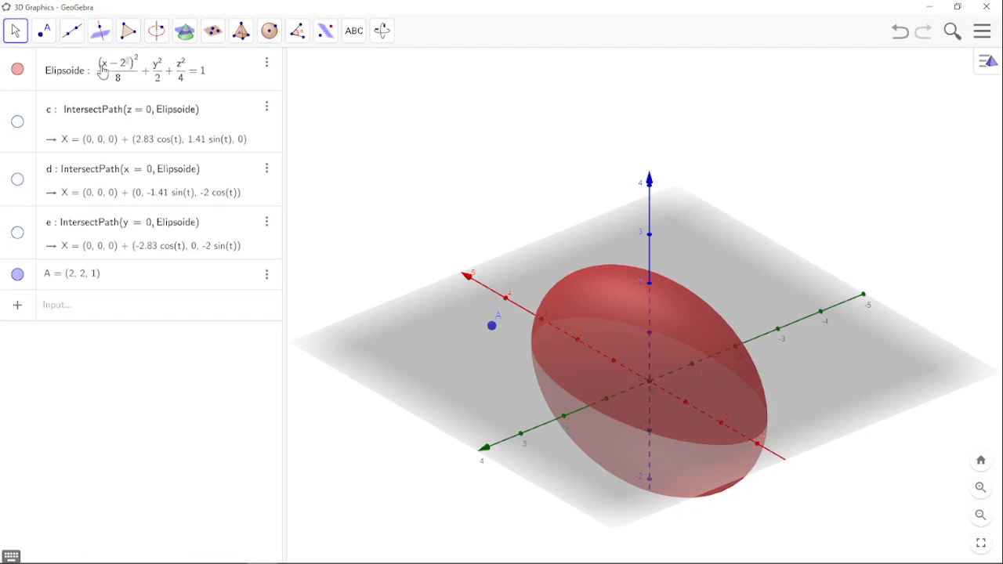
Change the y term's numerator in the ellipsoid equation to (y - 2)²
{"action": "left_click", "coordinate": [159, 72]}
{"action": "type", "text": "(²"}
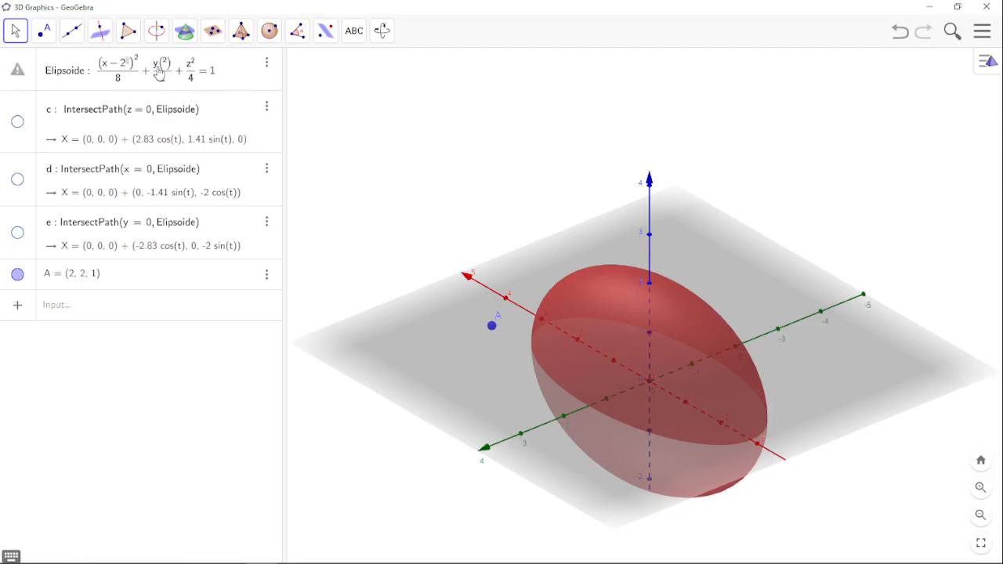
{"action": "key", "text": "BackSpace"}
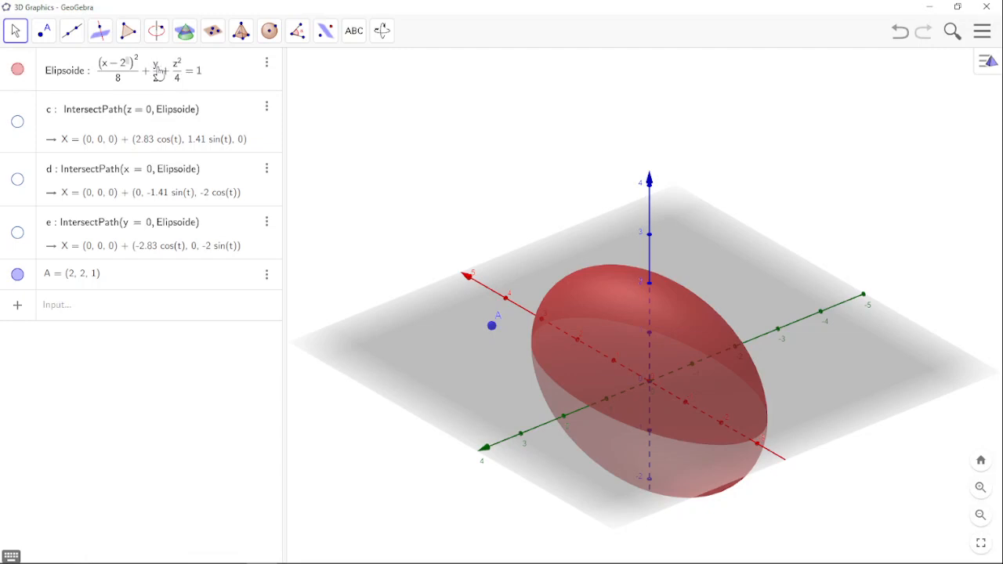
{"action": "type", "text": "("}
{"action": "type", "text": "-0"}
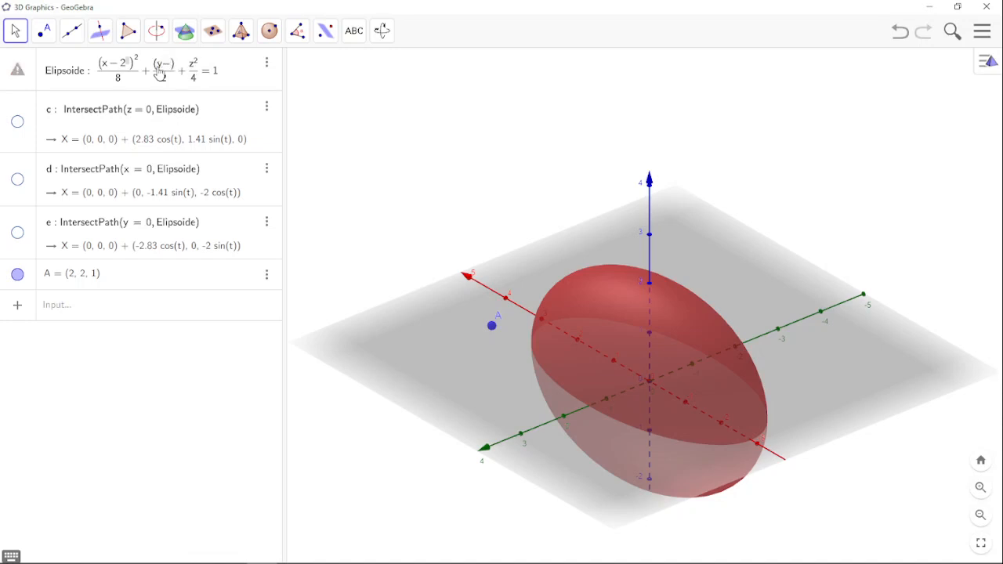
{"action": "key", "text": "BackSpace"}
{"action": "type", "text": "2"}
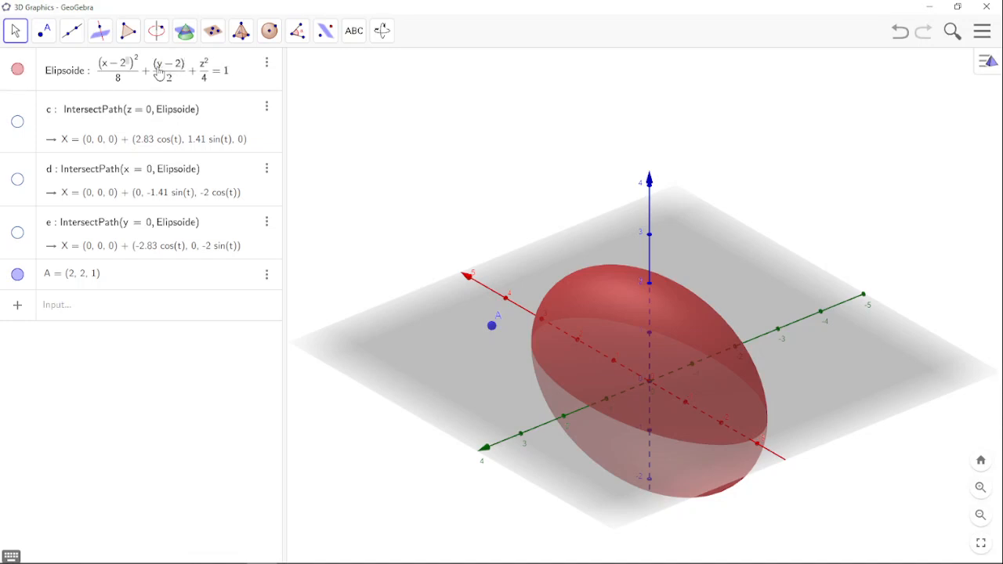
{"action": "type", "text": "^2"}
Change the z term's numerator to (z - 1)², apply the equation, and widen the algebra list to fit it
{"action": "type", "text": "4"}
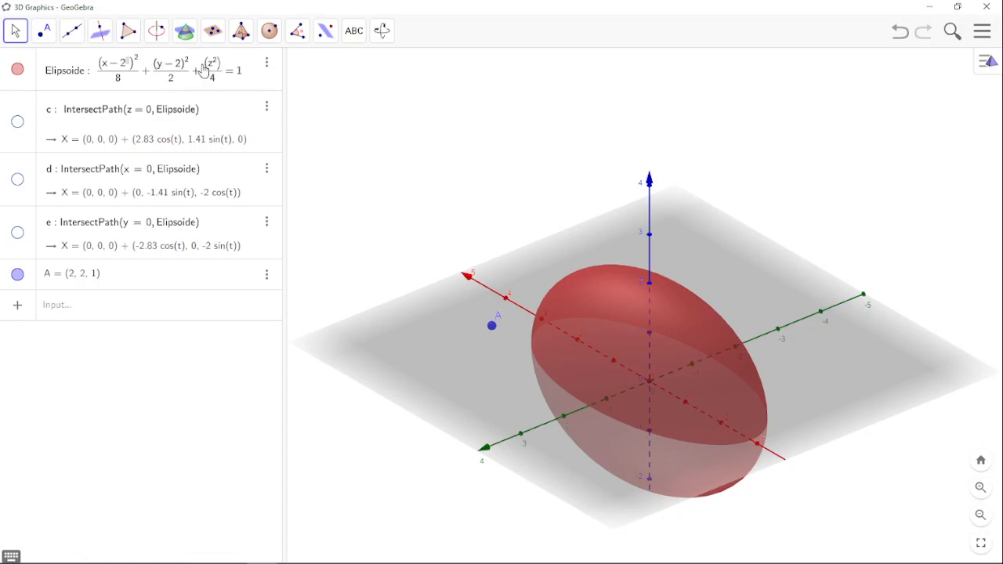
{"action": "key", "text": "BackSpace"}
{"action": "type", "text": "^"}
{"action": "key", "text": "Right"}
{"action": "type", "text": "-1"}
{"action": "key", "text": "Return"}
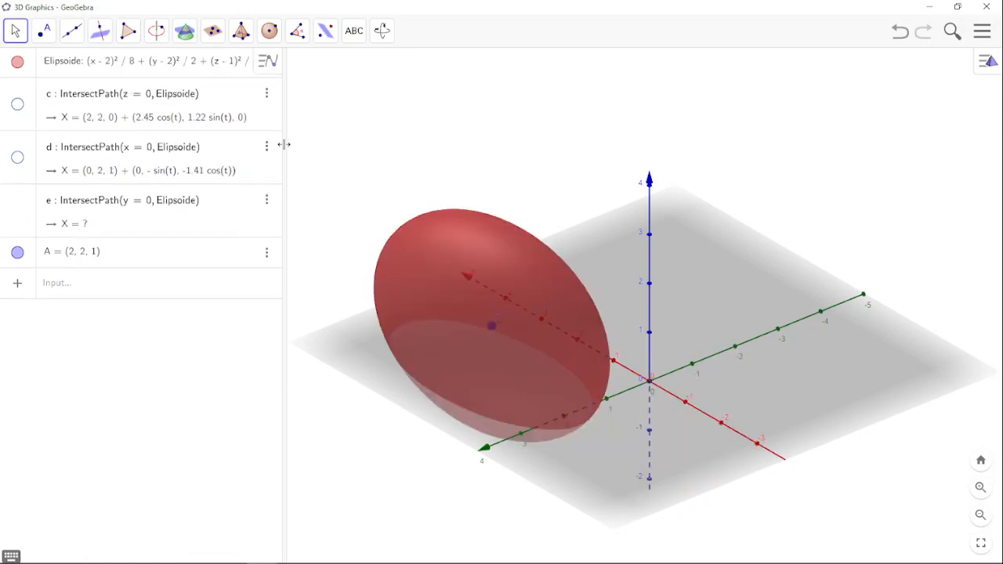
{"action": "left_click_drag", "start_coordinate": [284, 146], "coordinate": [333, 141]}
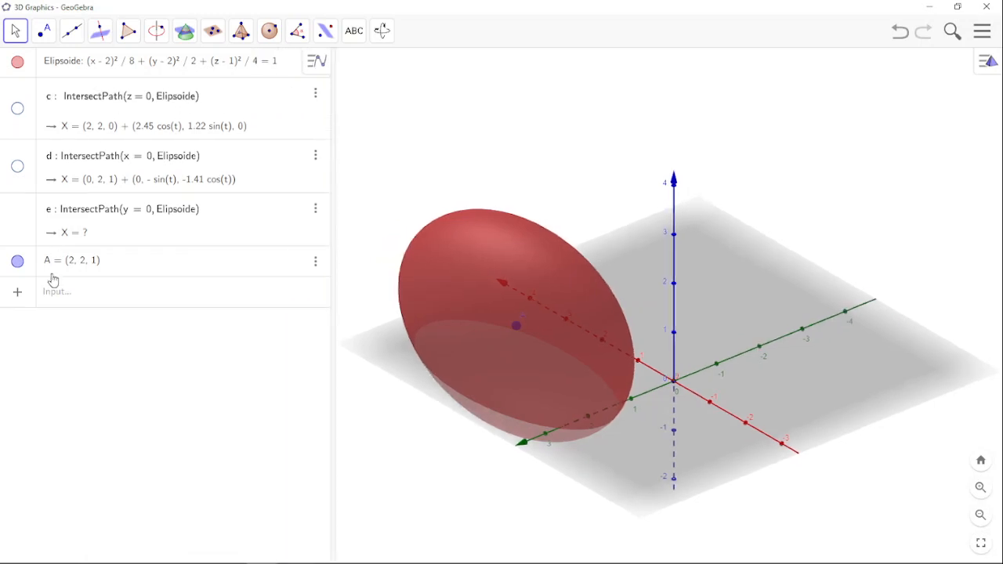
{"action": "mouse_move", "coordinate": [545, 323]}
{"action": "left_mouse_down"}
{"action": "mouse_move", "coordinate": [547, 302]}
{"action": "mouse_move", "coordinate": [527, 296]}
{"action": "mouse_move", "coordinate": [508, 319]}
{"action": "mouse_move", "coordinate": [533, 333]}
{"action": "left_mouse_up"}
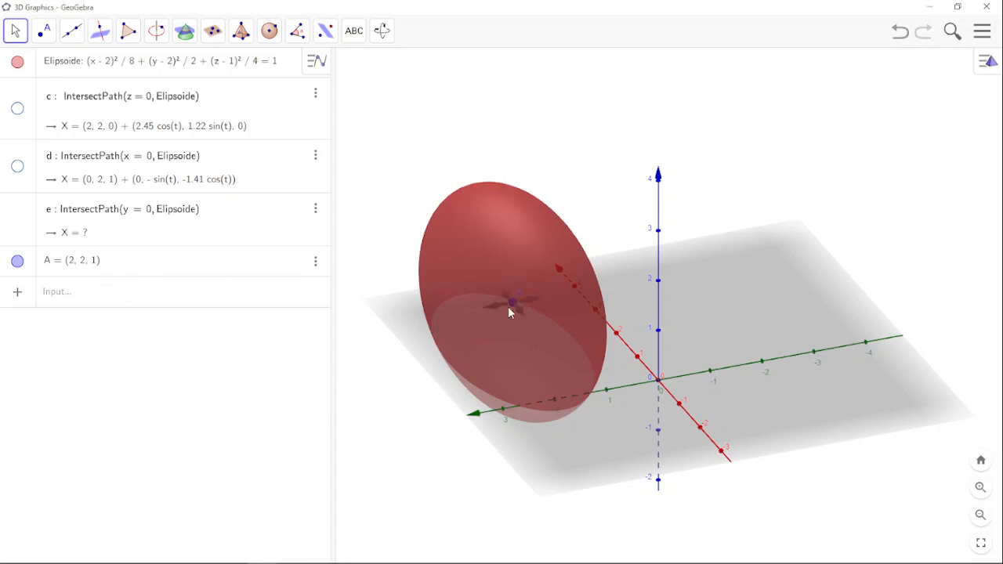
Restore the origin-centred ellipsoid alongside the shifted one centred at (2, 2, 1), and hide both surfaces
{"action": "left_click_drag", "start_coordinate": [512, 303], "coordinate": [539, 307]}
{"action": "key", "text": "ctrl+z"}
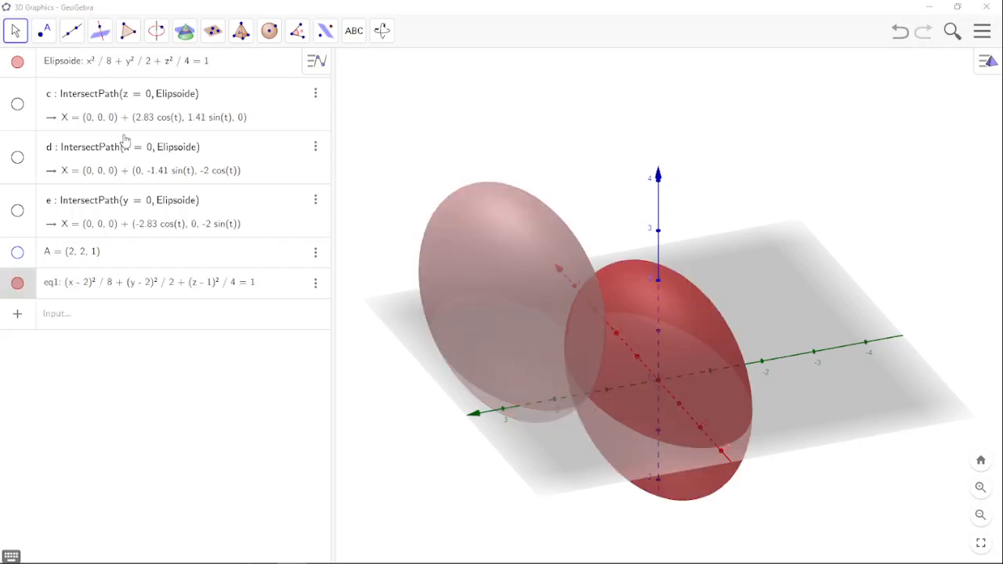
{"action": "left_click", "coordinate": [17, 62]}
{"action": "left_click", "coordinate": [18, 284]}
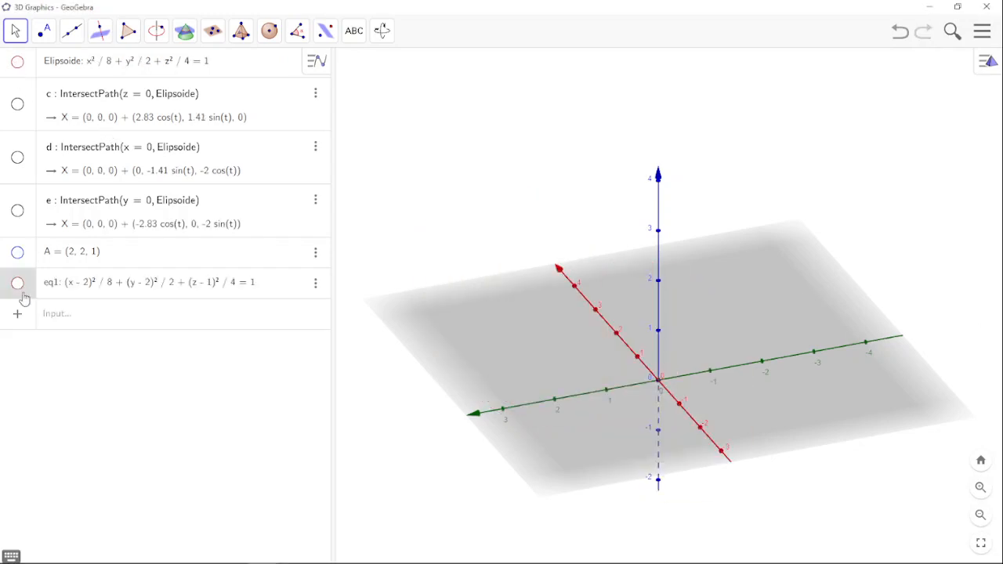
Plot an elliptic cone named ConoEliptico with the equation x²/5 + y²/8 = z²/3
{"action": "left_click", "coordinate": [70, 322]}
{"action": "type", "text": "Cono Elipti"}
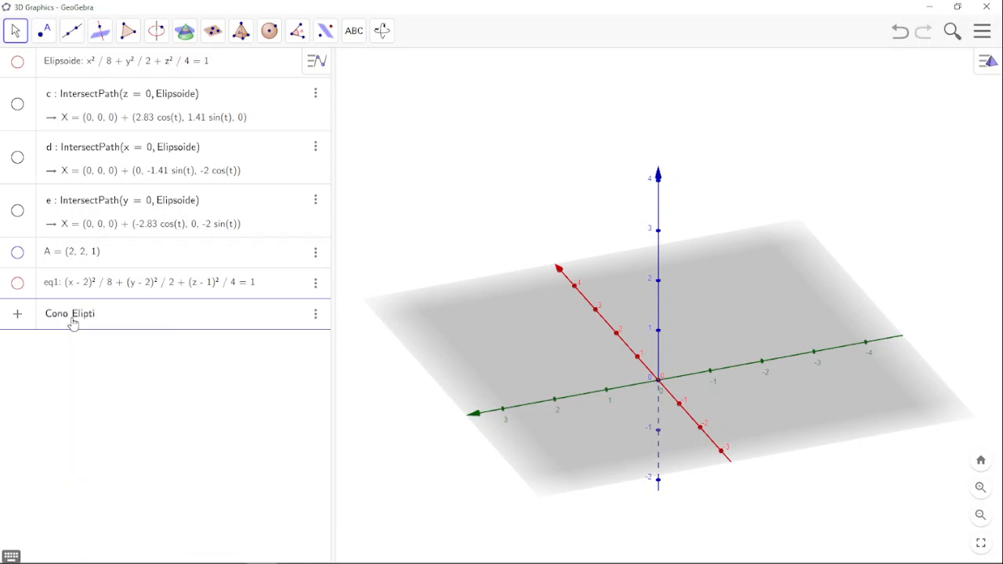
{"action": "type", "text": "co :"}
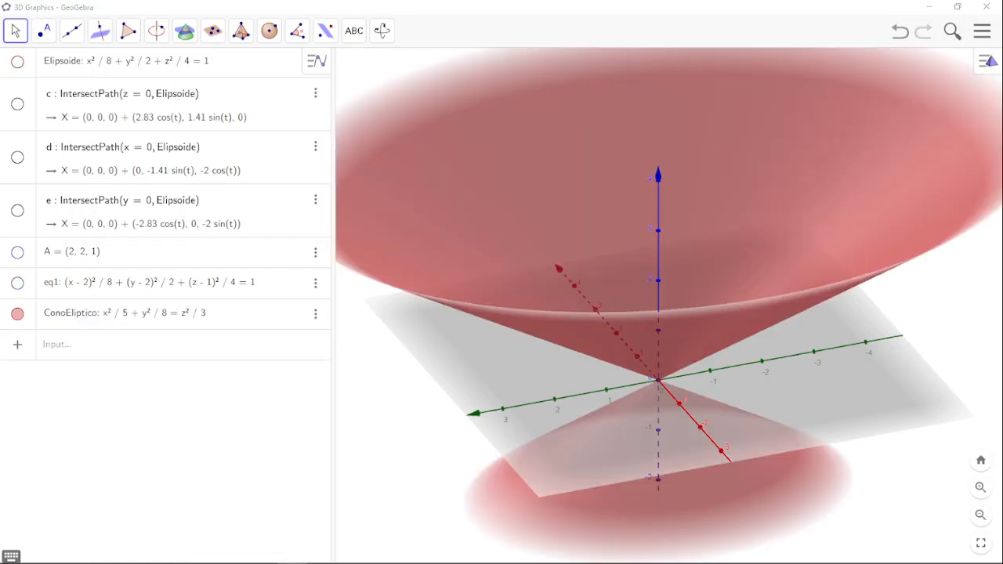
{"action": "left_click_drag", "start_coordinate": [537, 410], "coordinate": [507, 399]}
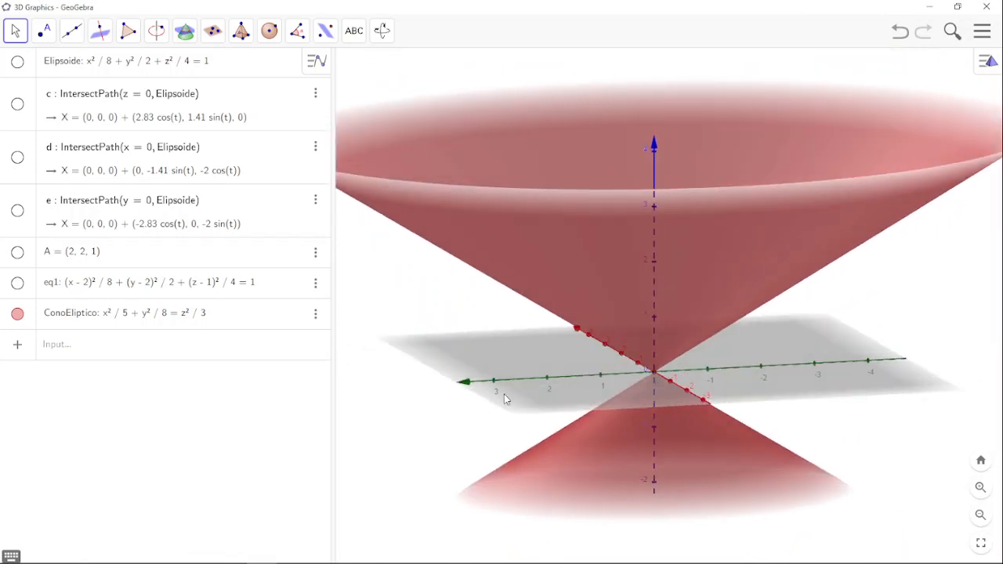
{"action": "left_click", "coordinate": [227, 324]}
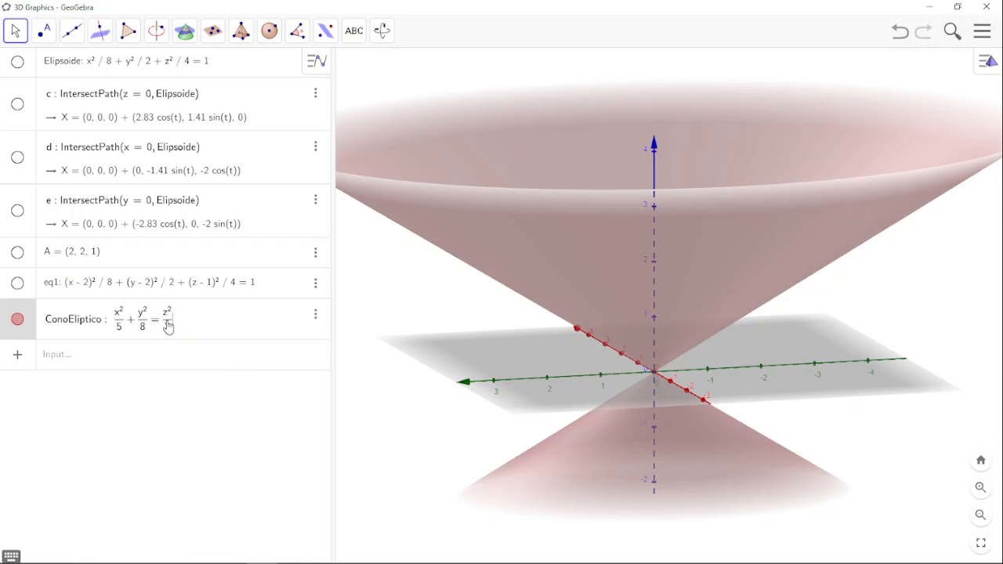
{"action": "key", "text": "BackSpace"}
{"action": "type", "text": "5"}
{"action": "left_click_drag", "start_coordinate": [662, 299], "coordinate": [683, 339]}
{"action": "left_click", "coordinate": [212, 359]}
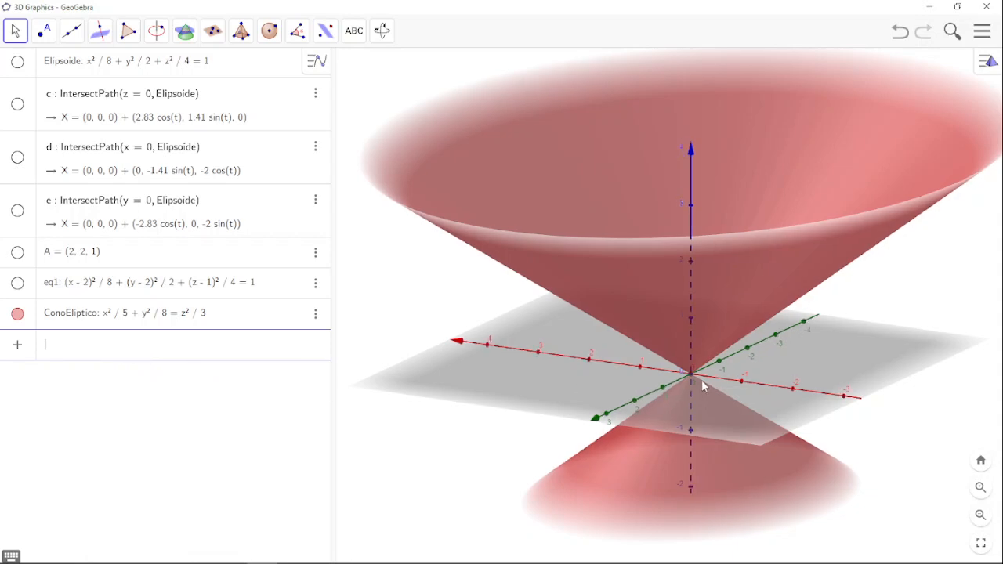
Create the intersection of ConoEliptico with the plane z = 0 using the Intersect(Object, Object) command
{"action": "scroll", "coordinate": [702, 386], "scroll_direction": "up", "scroll_amount": 1}
{"action": "left_click_drag", "start_coordinate": [703, 389], "coordinate": [703, 382]}
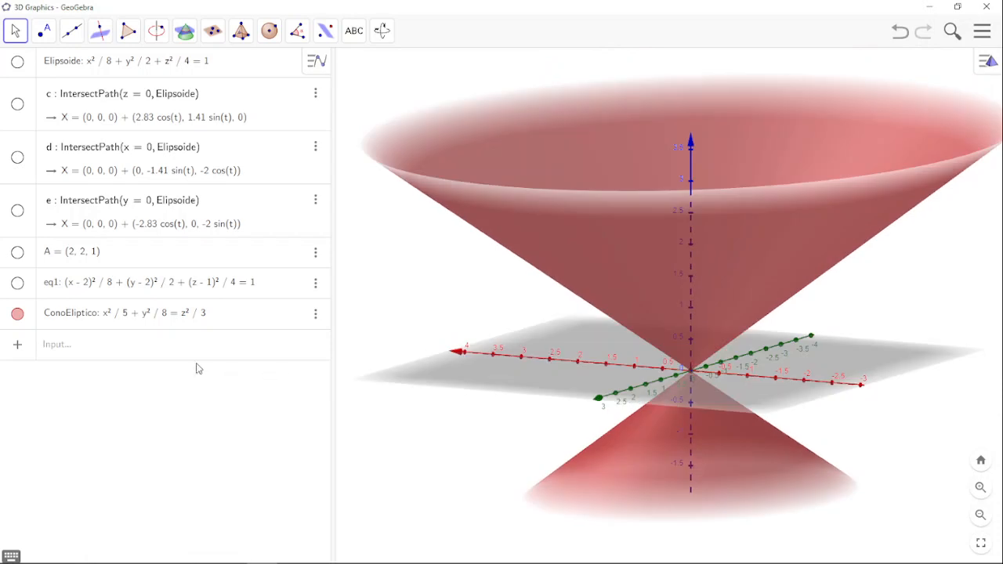
{"action": "left_click", "coordinate": [187, 362]}
{"action": "type", "text": "inte"}
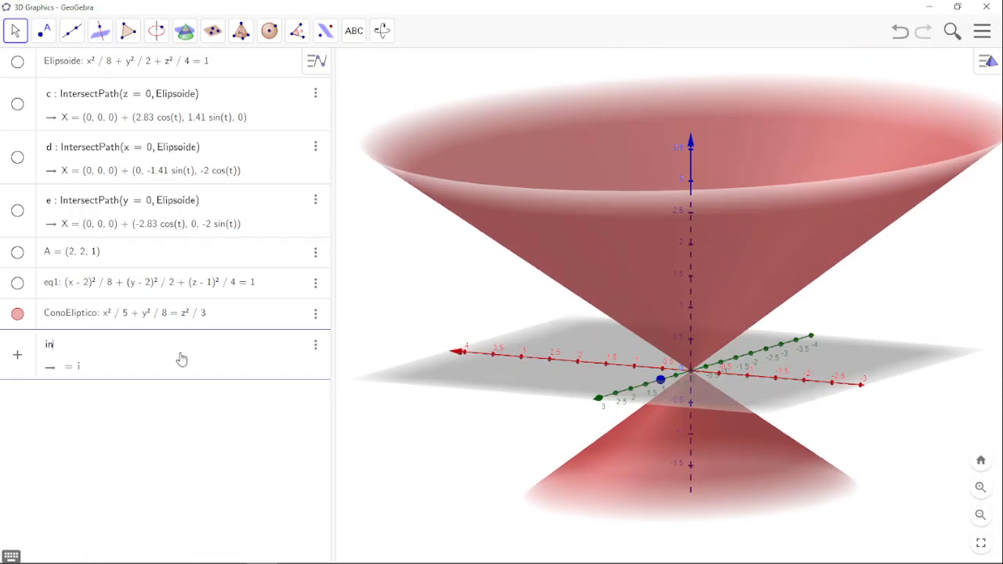
{"action": "mouse_move", "coordinate": [113, 473]}
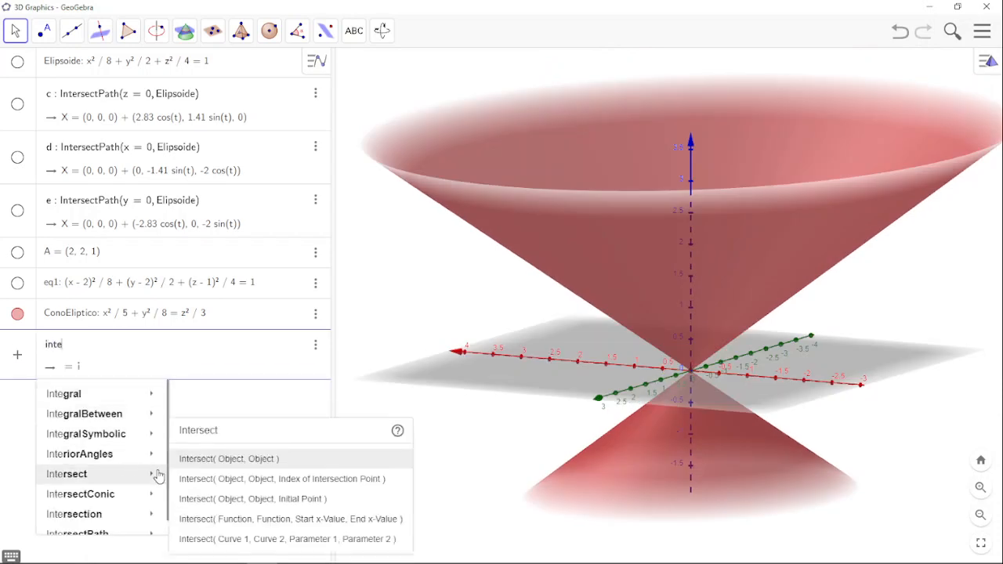
{"action": "left_click", "coordinate": [197, 460]}
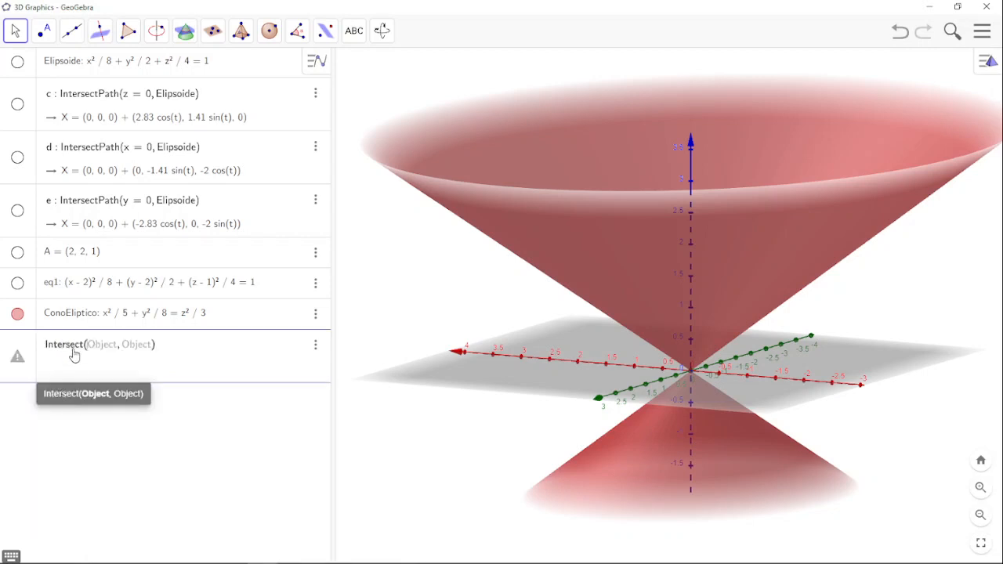
{"action": "type", "text": "ConoEliptico"}
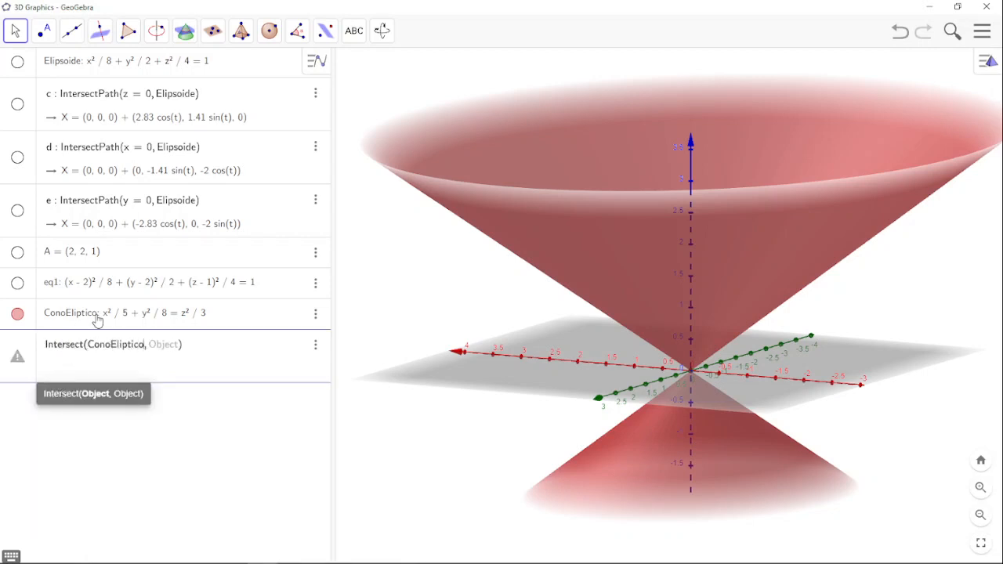
{"action": "key", "text": "Tab"}
{"action": "type", "text": "z = 0"}
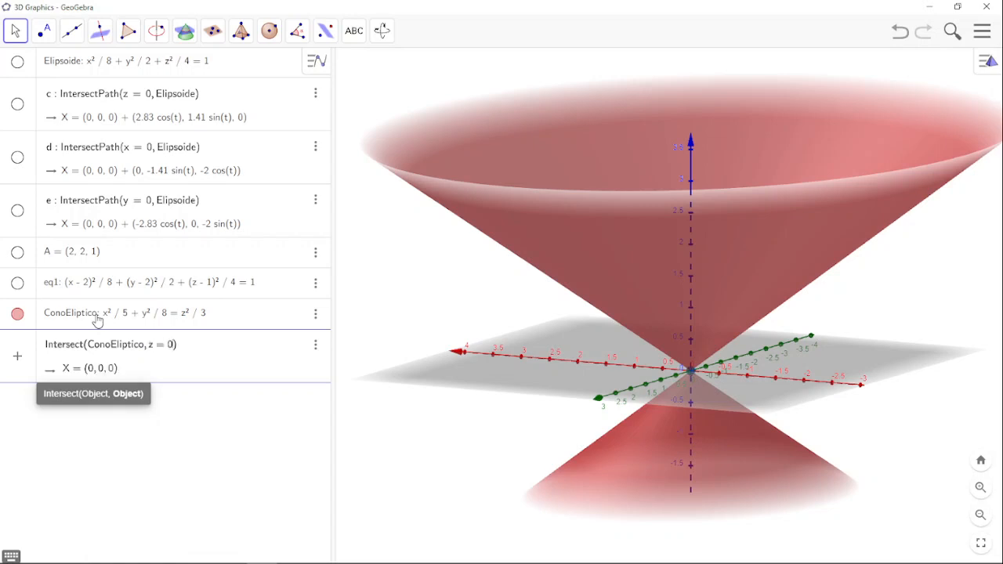
{"action": "key", "text": "Return"}
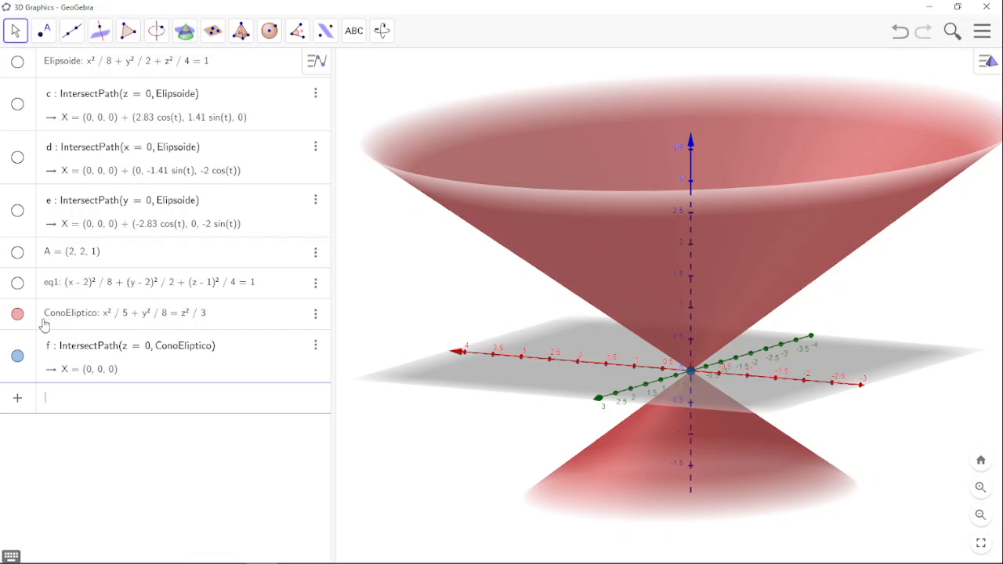
Change the cone's intersection plane to z = 1 and hide ConoEliptico to view the resulting curve alone
{"action": "left_click", "coordinate": [17, 314]}
{"action": "left_click", "coordinate": [17, 315]}
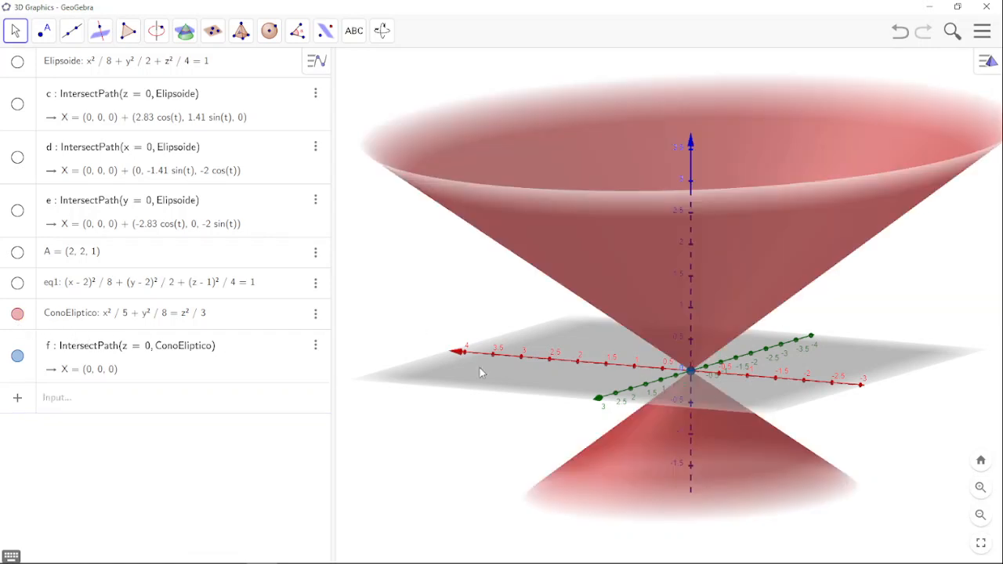
{"action": "left_click", "coordinate": [150, 359]}
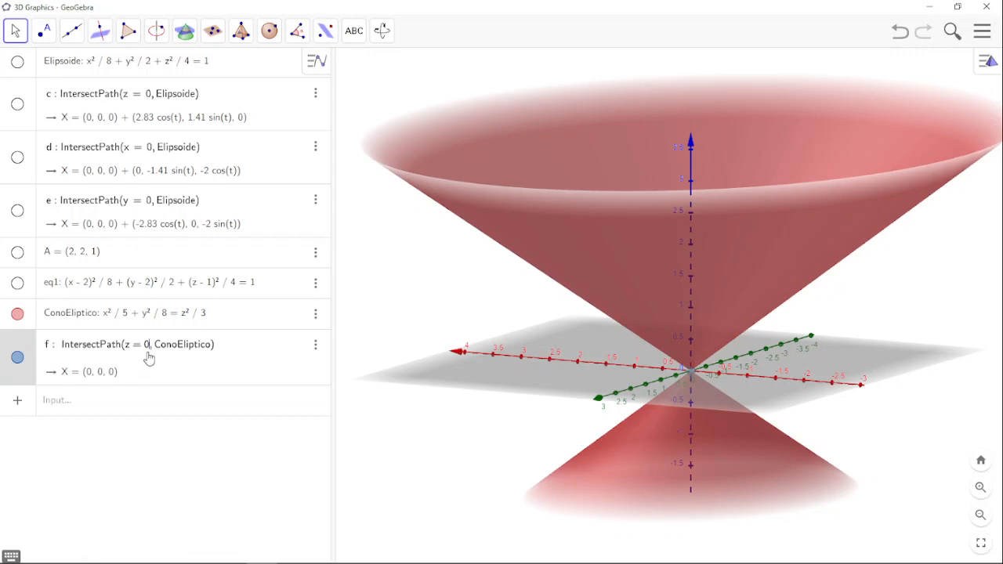
{"action": "key", "text": "BackSpace"}
{"action": "type", "text": "1"}
{"action": "key", "text": "Return"}
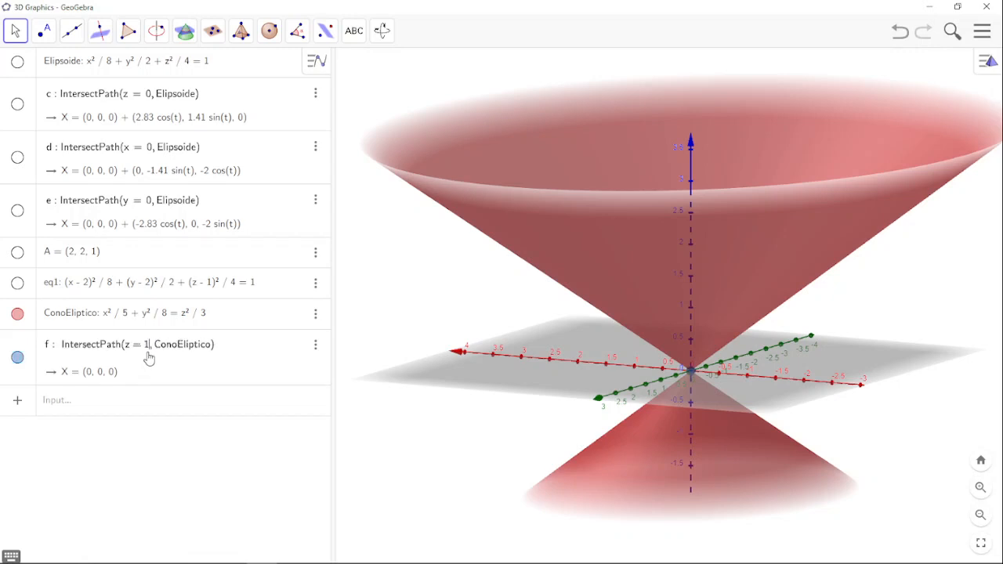
{"action": "left_click", "coordinate": [17, 314]}
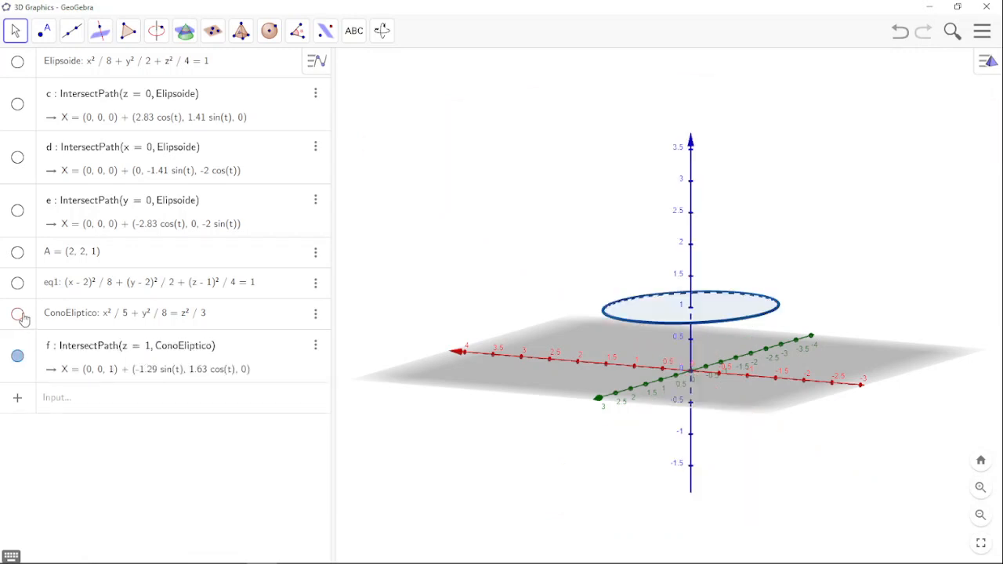
{"action": "mouse_move", "coordinate": [630, 382]}
{"action": "left_mouse_down"}
{"action": "mouse_move", "coordinate": [625, 437]}
{"action": "mouse_move", "coordinate": [613, 452]}
{"action": "mouse_move", "coordinate": [585, 460]}
{"action": "mouse_move", "coordinate": [632, 380]}
{"action": "left_mouse_up"}
Change the cone's intersection plane to z = -3 and show ConoEliptico again together with the curve
{"action": "left_click", "coordinate": [143, 354]}
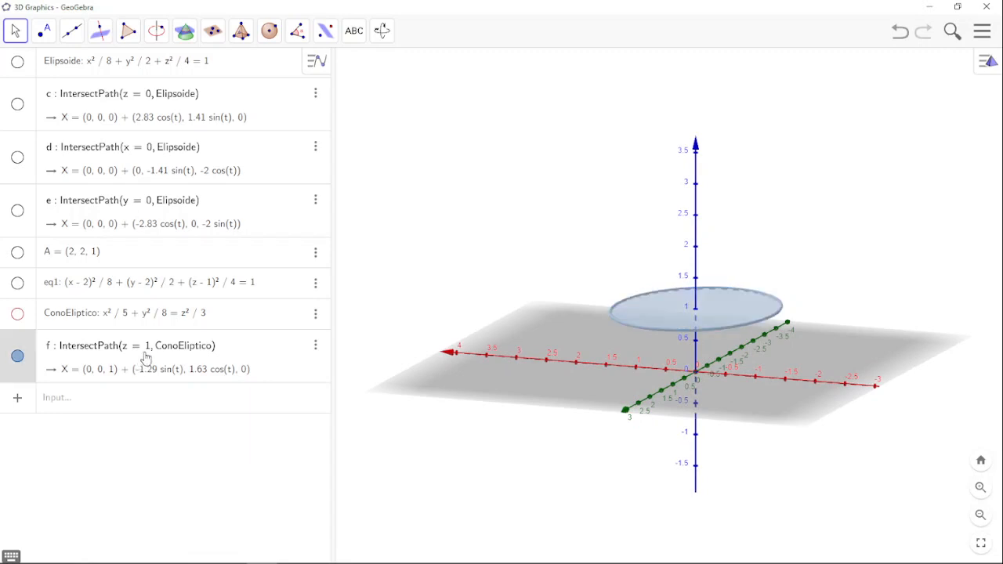
{"action": "key", "text": "BackSpace"}
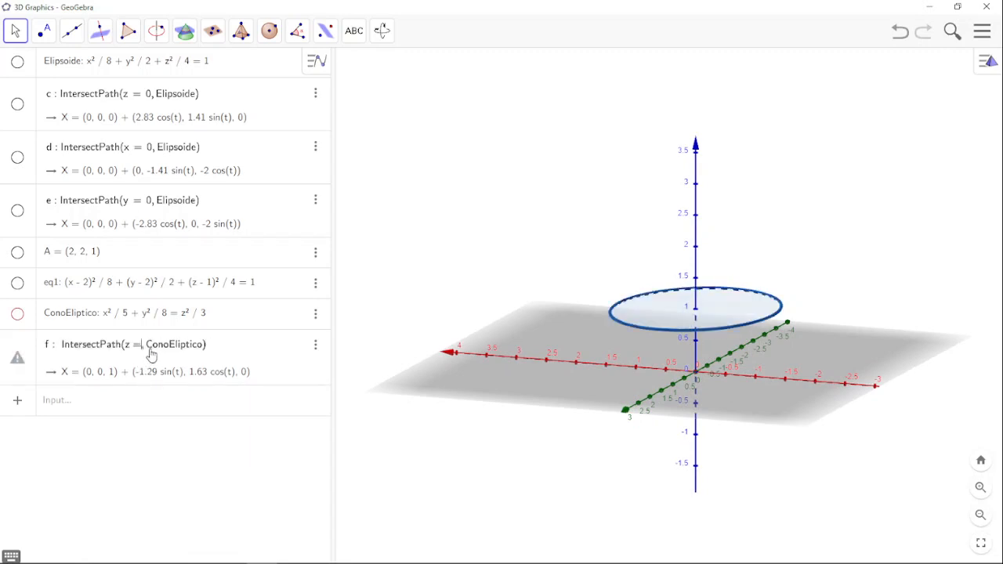
{"action": "type", "text": "-3"}
{"action": "key", "text": "Return"}
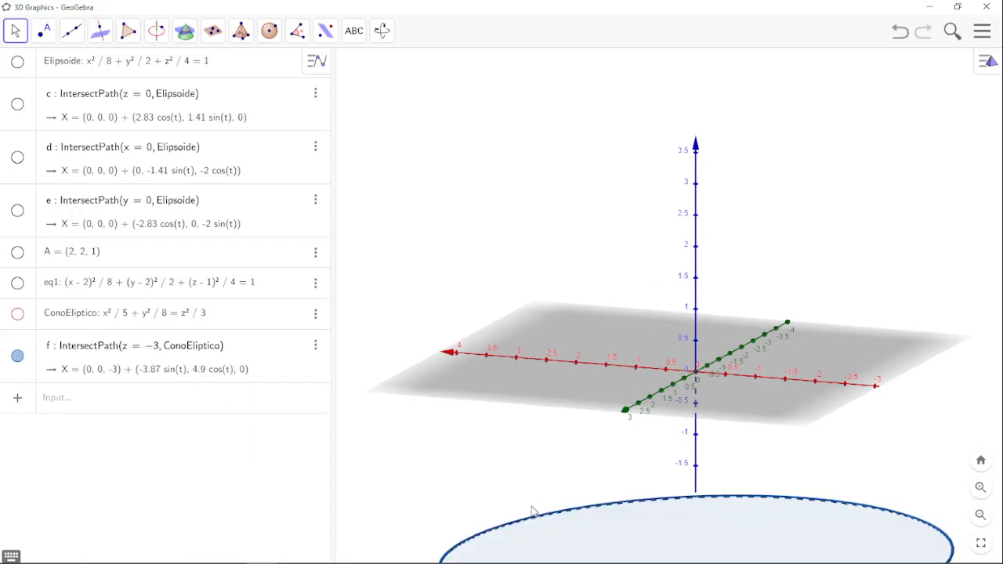
{"action": "mouse_move", "coordinate": [588, 502]}
{"action": "left_mouse_down"}
{"action": "mouse_move", "coordinate": [591, 481]}
{"action": "mouse_move", "coordinate": [594, 489]}
{"action": "left_mouse_up"}
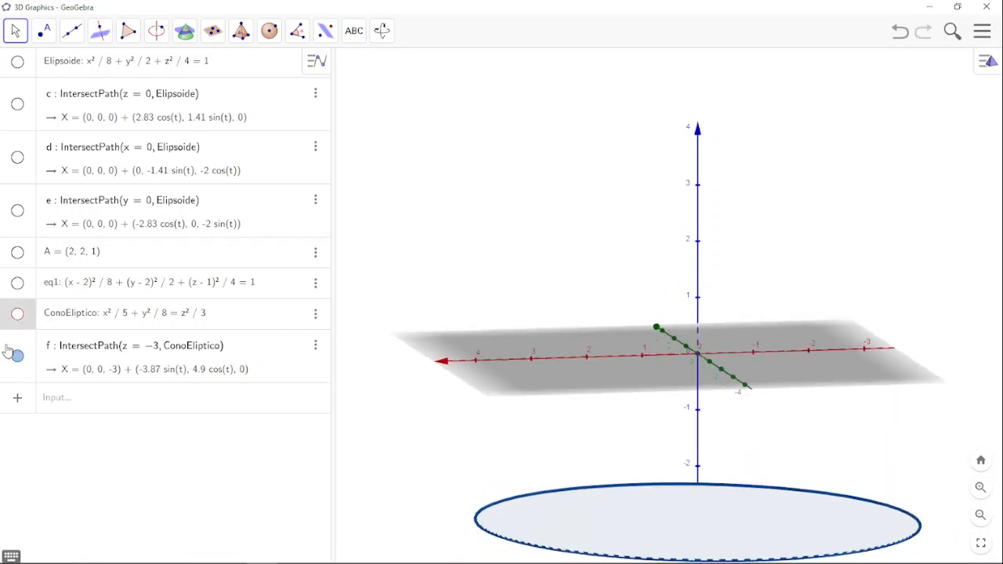
{"action": "left_click", "coordinate": [17, 314]}
{"action": "left_click_drag", "start_coordinate": [496, 439], "coordinate": [522, 449]}
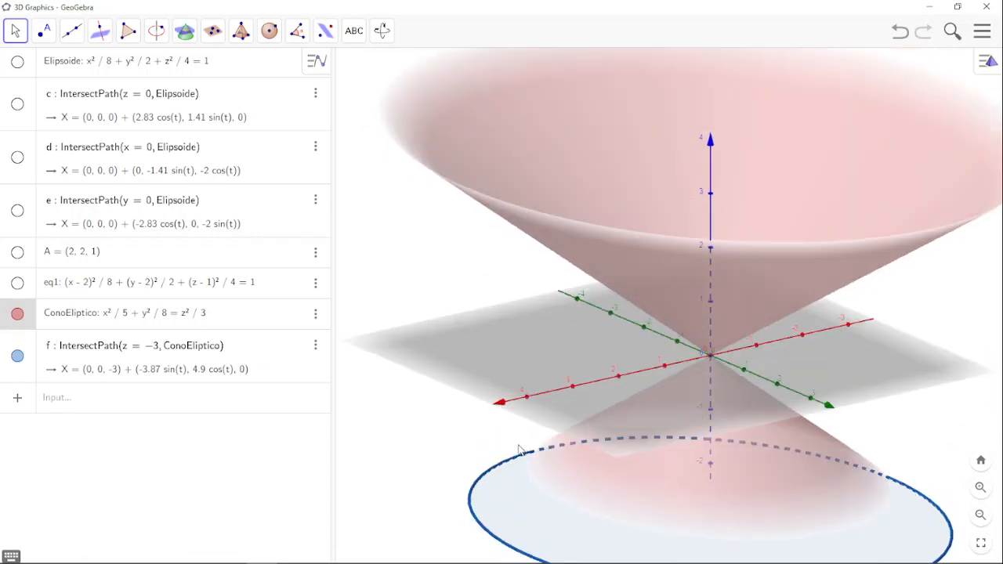
Replace the cone's horizontal section with its intersection with the plane y = 0, using IntersectPath(y = 0, ConoEliptico)
{"action": "left_click", "coordinate": [18, 356]}
{"action": "mouse_move", "coordinate": [667, 482]}
{"action": "left_mouse_down"}
{"action": "mouse_move", "coordinate": [663, 492]}
{"action": "mouse_move", "coordinate": [659, 482]}
{"action": "left_mouse_up"}
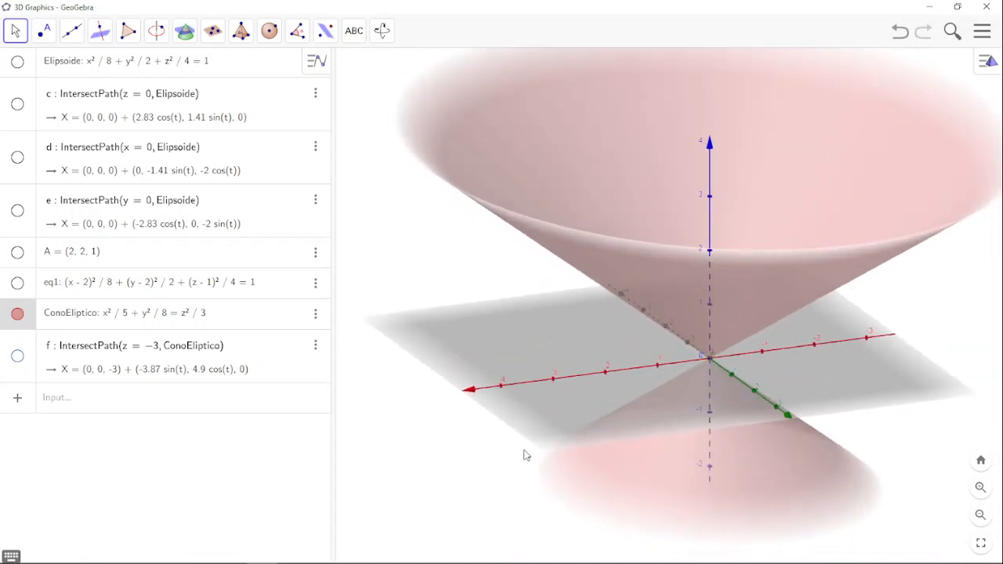
{"action": "left_click", "coordinate": [139, 360]}
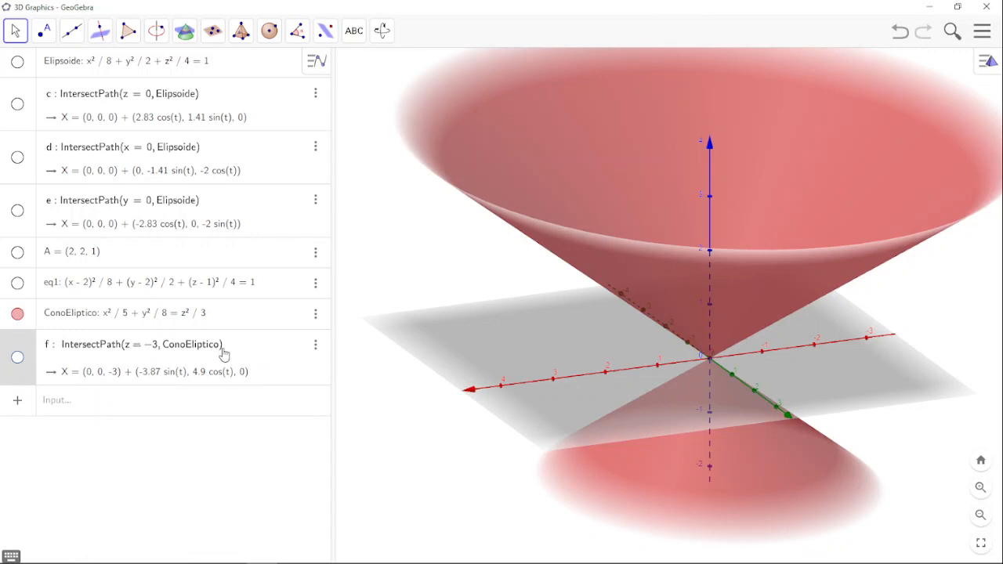
{"action": "left_click_drag", "start_coordinate": [226, 349], "coordinate": [47, 353]}
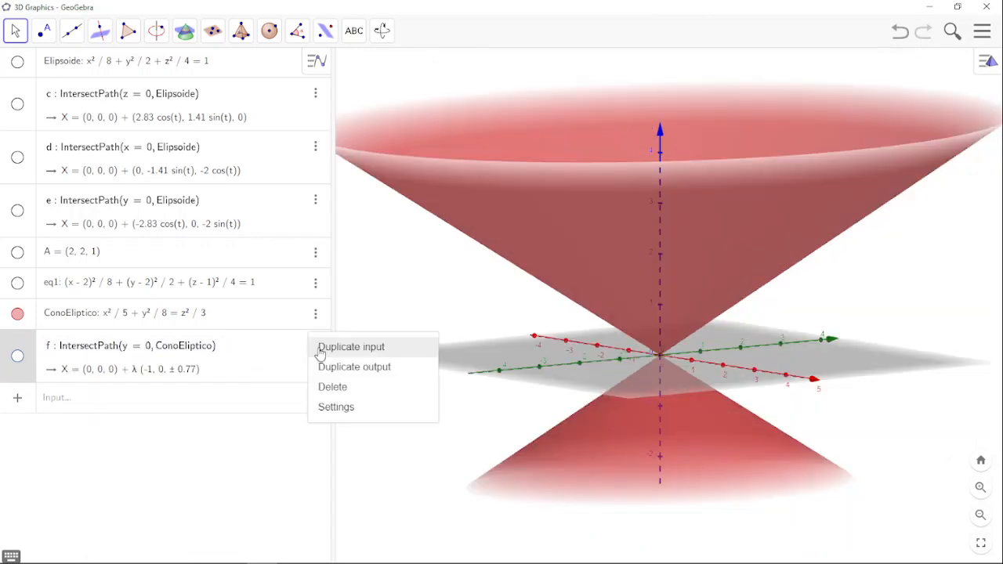
{"action": "left_click", "coordinate": [320, 386]}
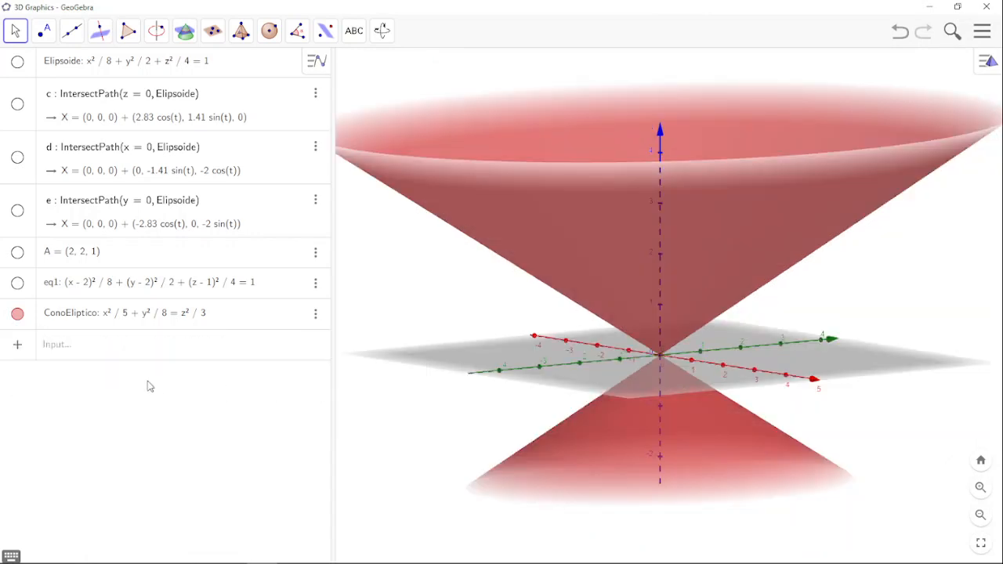
{"action": "left_click", "coordinate": [60, 347]}
{"action": "type", "text": "IntersectPath(y = 0, ConoEliptico)"}
{"action": "key", "text": "Return"}
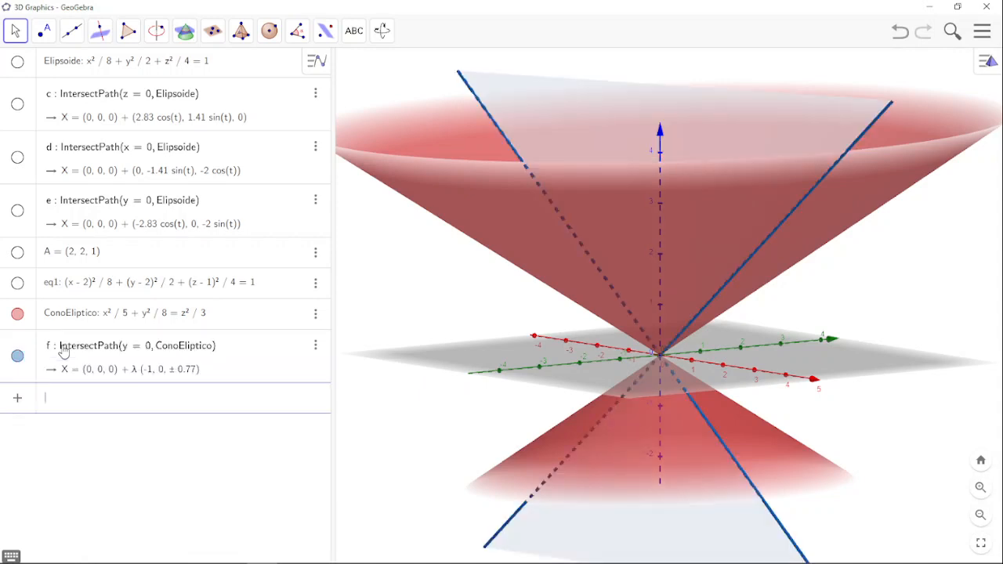
Examine the y = 0 section from several angles, both with the cone hidden and with it shown
{"action": "left_click_drag", "start_coordinate": [657, 415], "coordinate": [654, 363]}
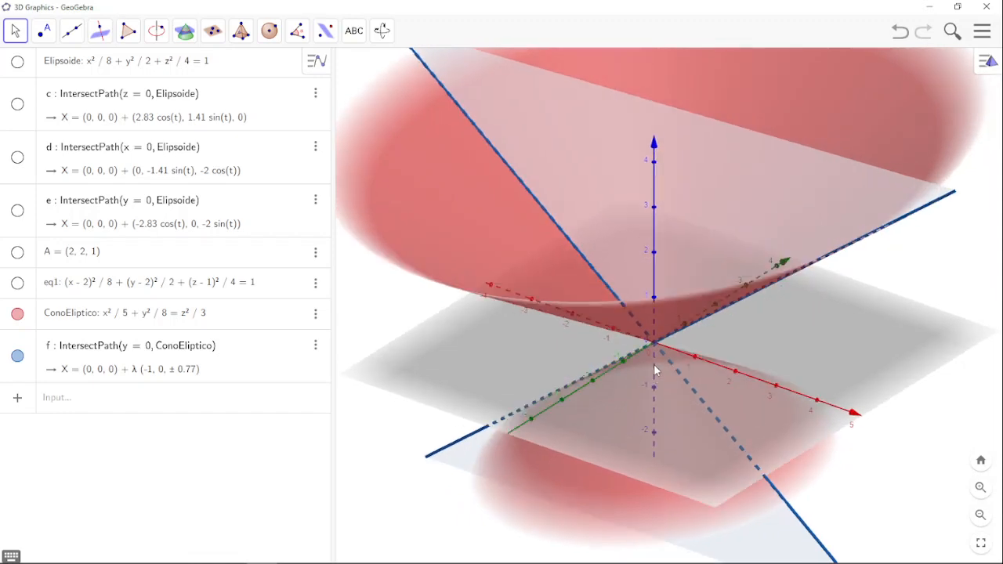
{"action": "left_click_drag", "start_coordinate": [709, 329], "coordinate": [781, 388]}
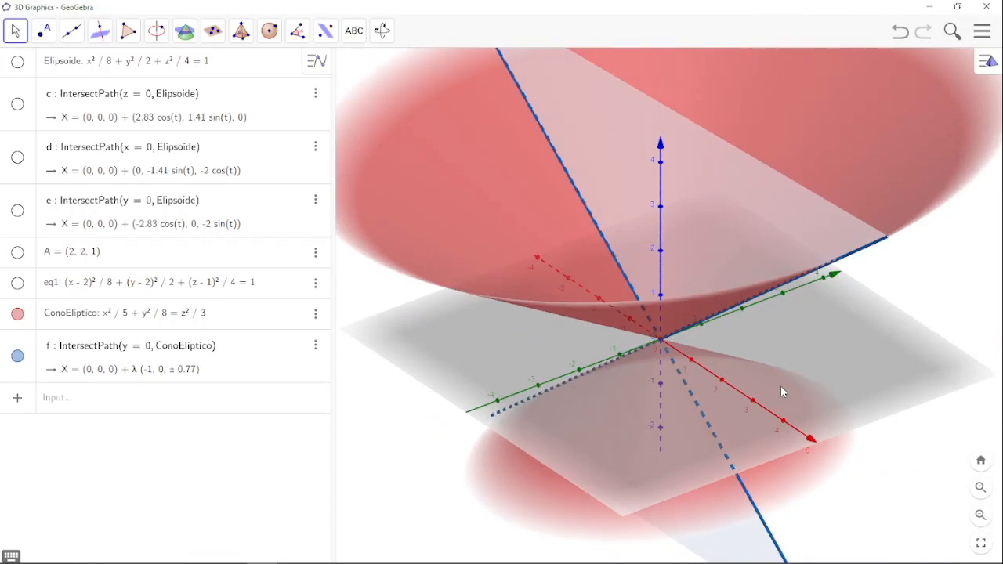
{"action": "left_click", "coordinate": [17, 314]}
{"action": "mouse_move", "coordinate": [489, 351]}
{"action": "left_mouse_down"}
{"action": "mouse_move", "coordinate": [517, 338]}
{"action": "mouse_move", "coordinate": [483, 352]}
{"action": "left_mouse_up"}
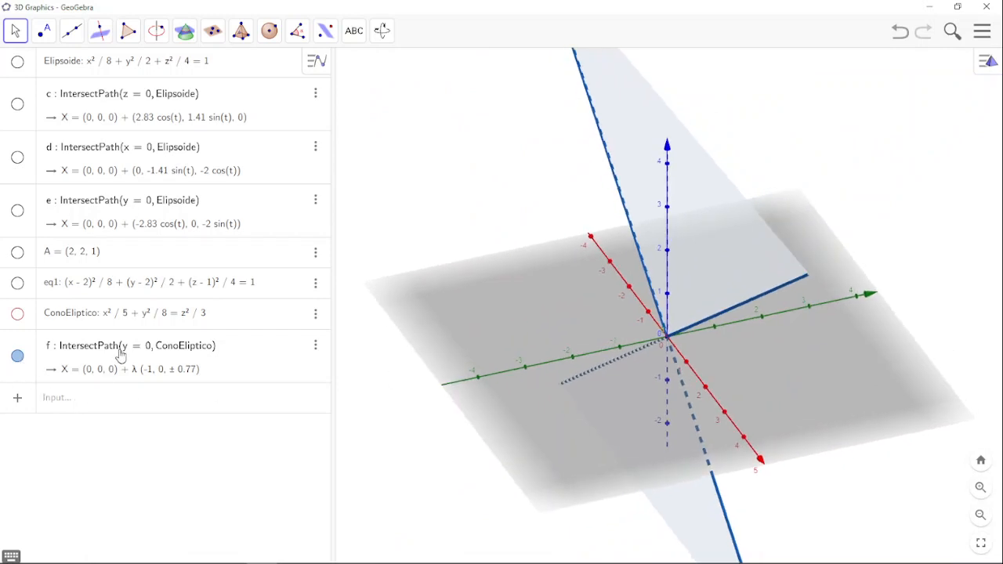
{"action": "left_click", "coordinate": [18, 315]}
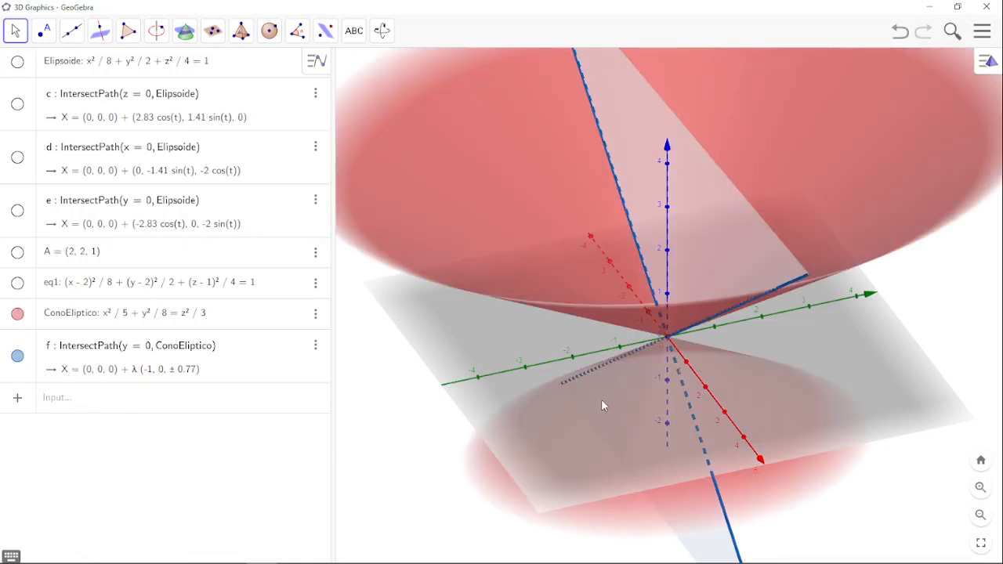
{"action": "left_click_drag", "start_coordinate": [601, 405], "coordinate": [644, 328]}
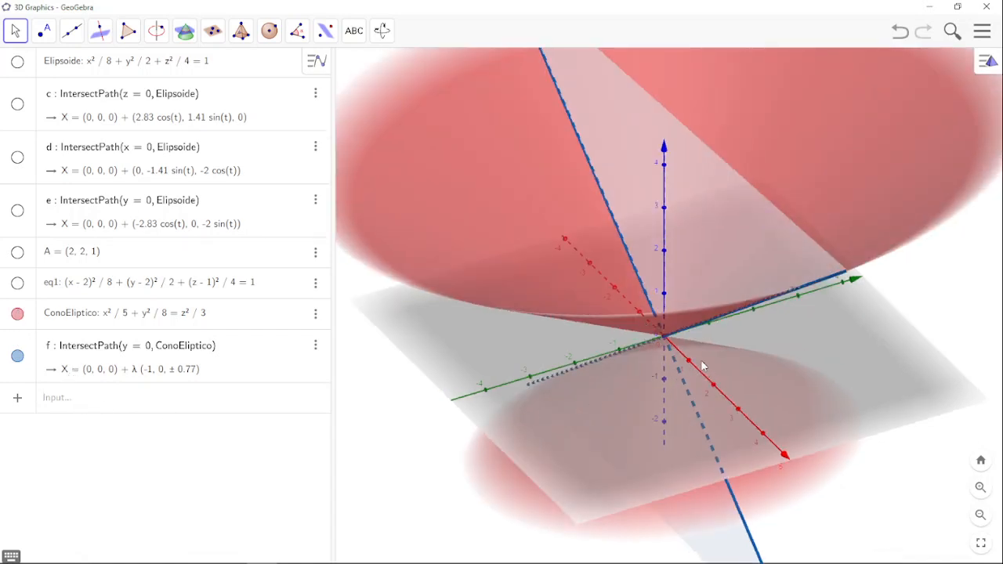
Add a second intersection of ConoEliptico, this time with the plane x = 0, by adapting a copy of the y = 0 command
{"action": "left_click", "coordinate": [63, 407]}
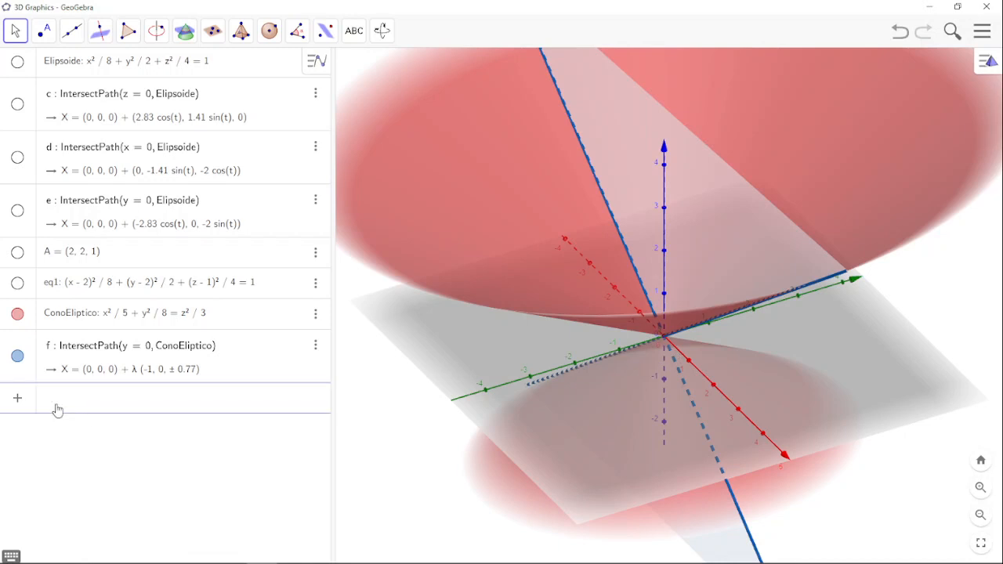
{"action": "type", "text": "IntersectPath(y = 0, ConoEliptico)"}
{"action": "key", "text": "Return"}
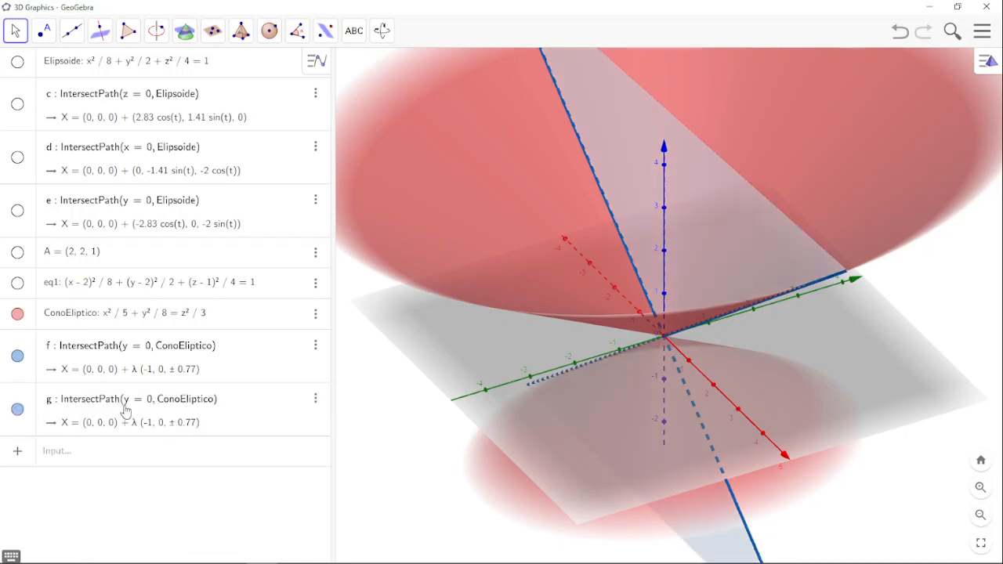
{"action": "left_click", "coordinate": [127, 410]}
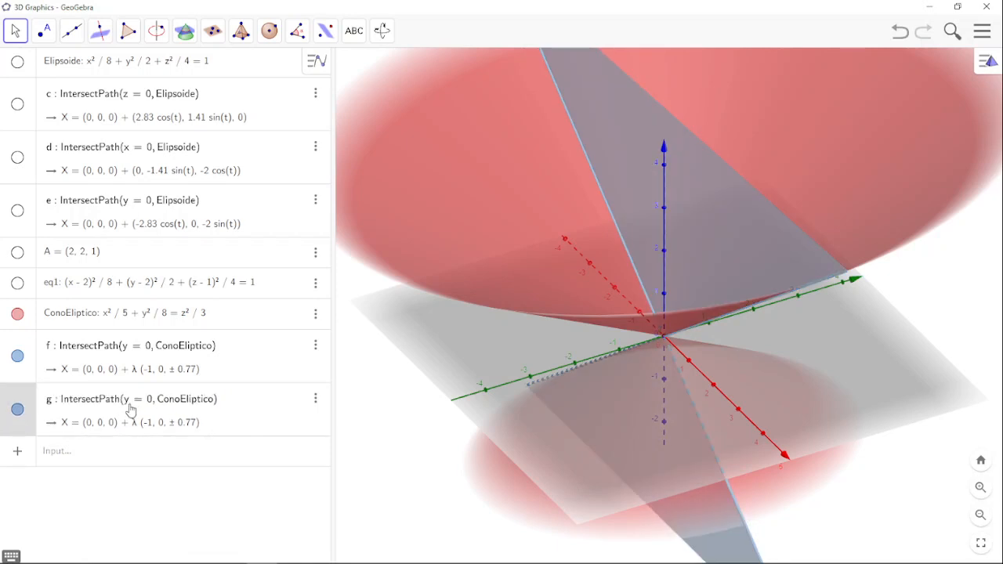
{"action": "left_click", "coordinate": [131, 406]}
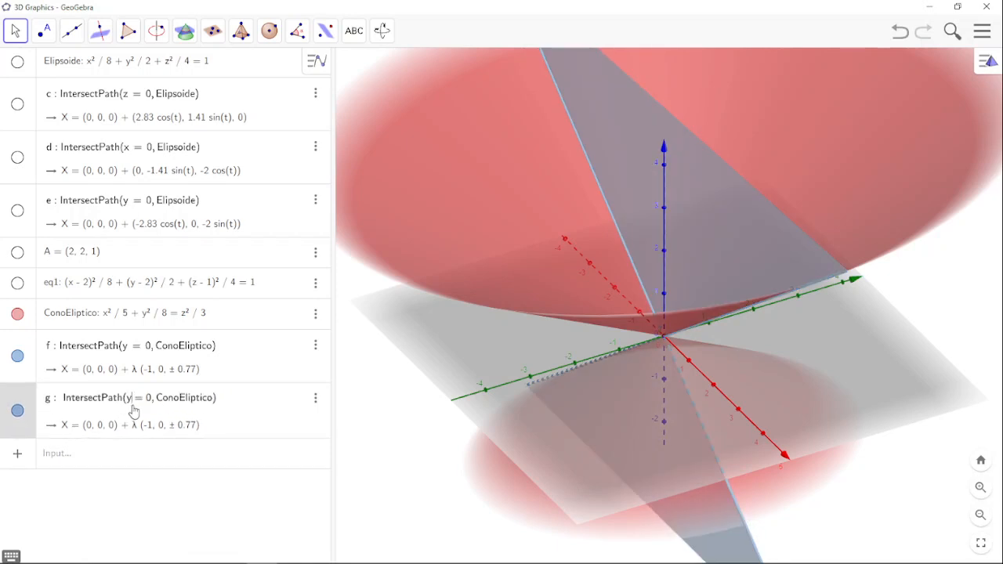
{"action": "key", "text": "BackSpace"}
{"action": "type", "text": "x"}
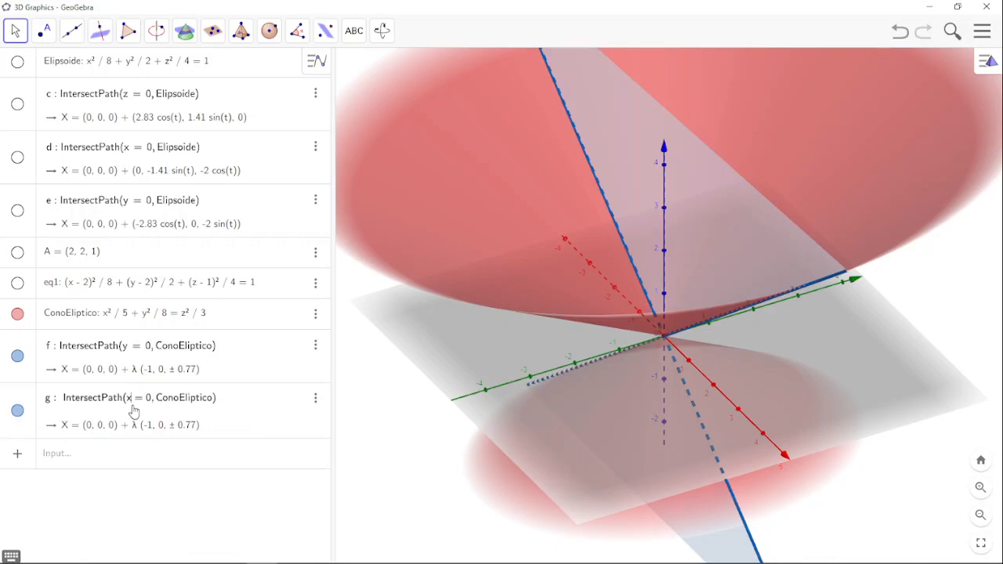
{"action": "key", "text": "Return"}
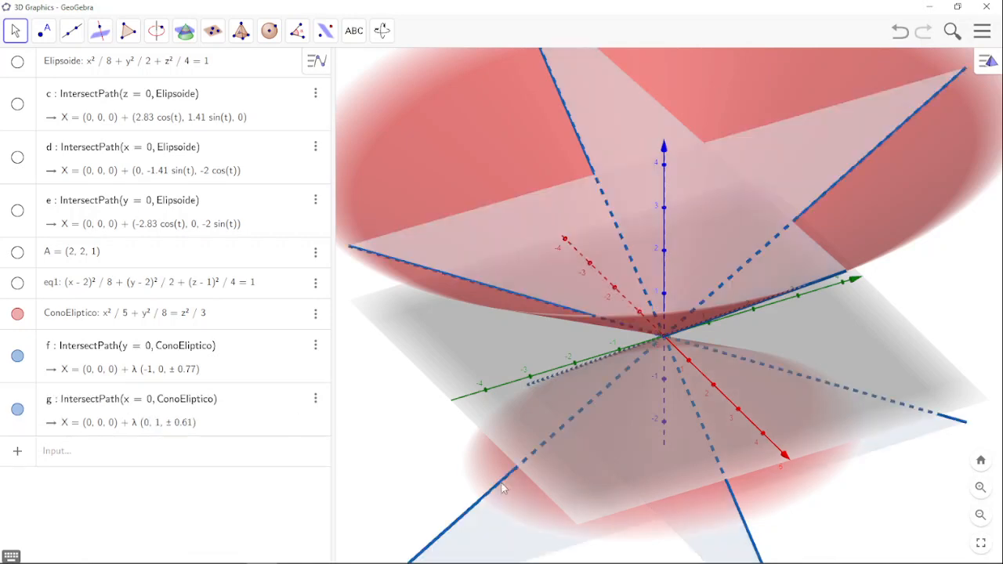
Hide the cone and its y = 0 section to examine the x = 0 section on its own
{"action": "left_click_drag", "start_coordinate": [568, 453], "coordinate": [550, 439]}
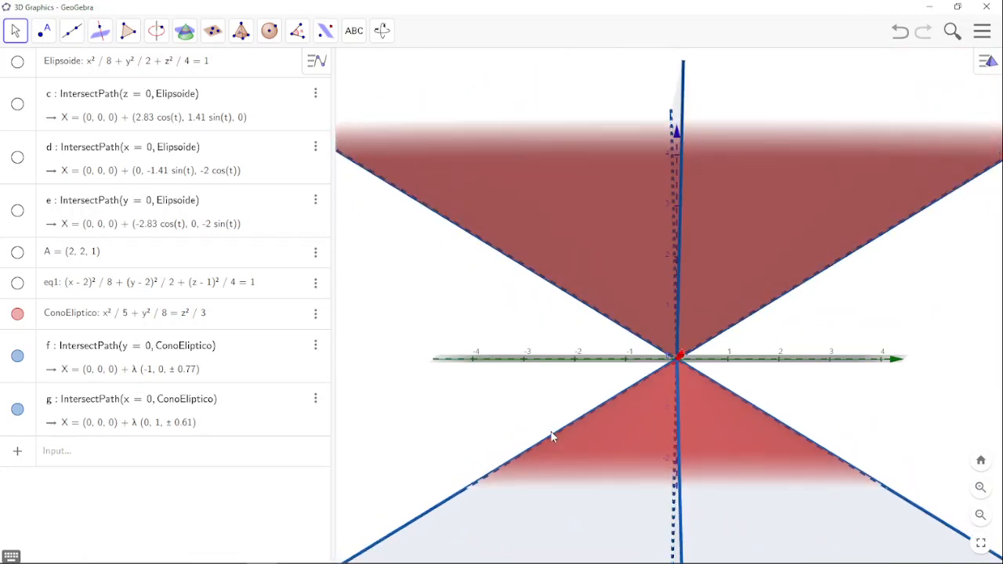
{"action": "left_click_drag", "start_coordinate": [551, 437], "coordinate": [562, 447]}
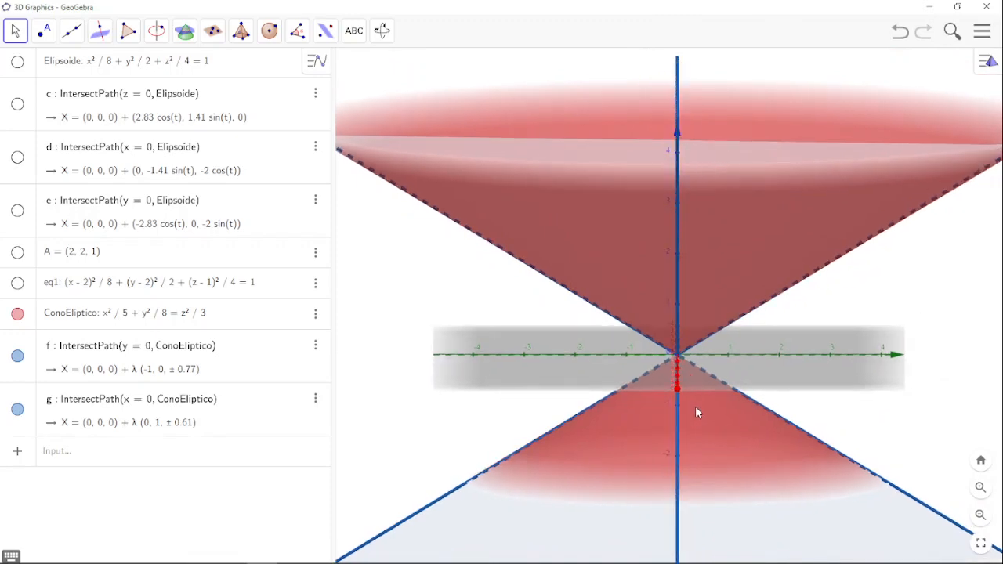
{"action": "left_click", "coordinate": [18, 313]}
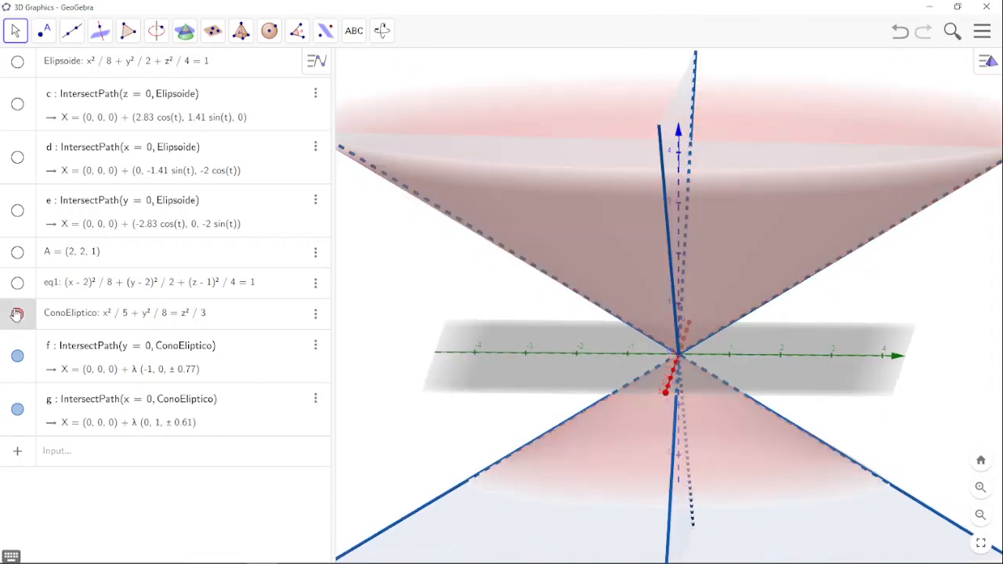
{"action": "left_click", "coordinate": [17, 356]}
{"action": "left_click_drag", "start_coordinate": [514, 381], "coordinate": [564, 387]}
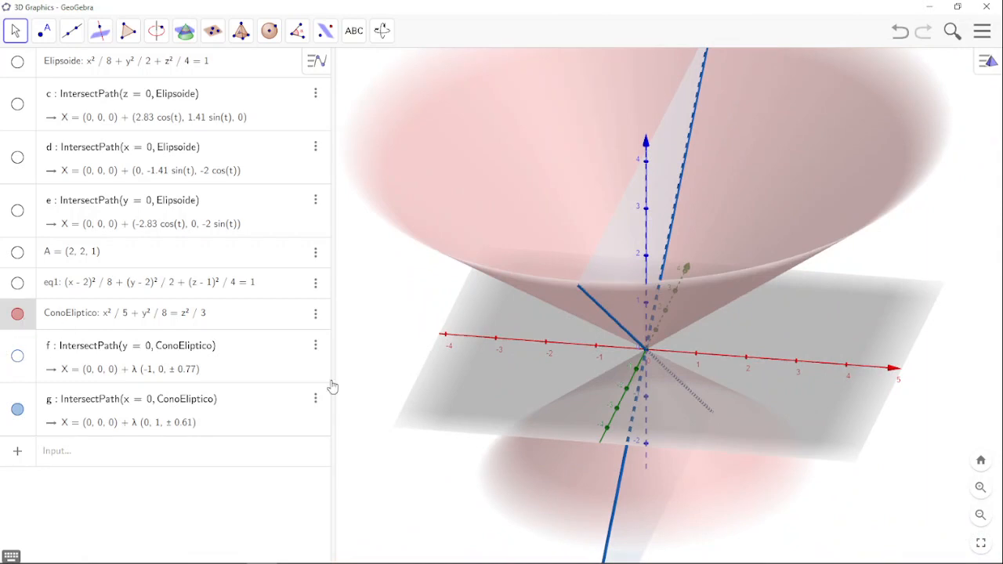
{"action": "left_click", "coordinate": [17, 313]}
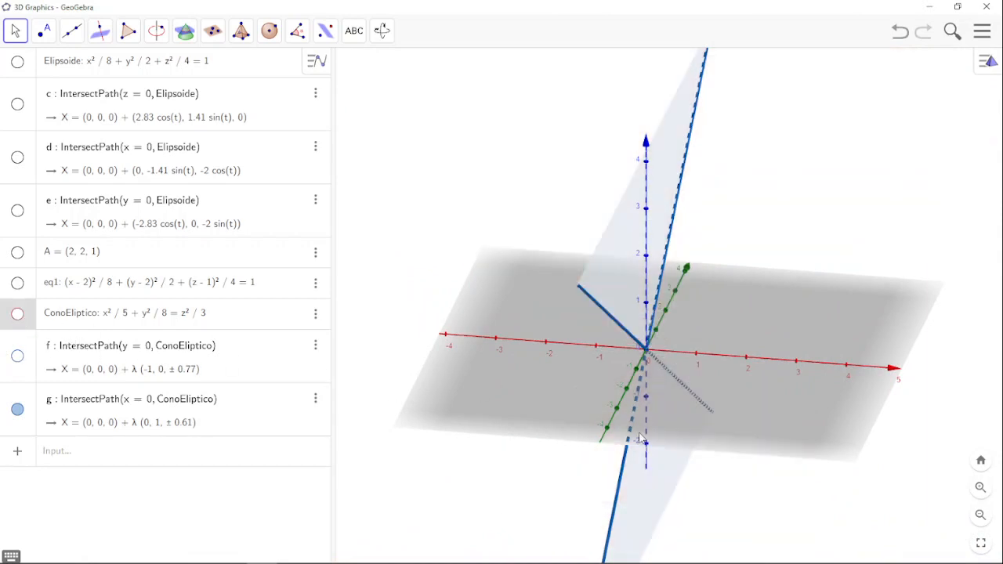
{"action": "left_click_drag", "start_coordinate": [638, 438], "coordinate": [623, 432]}
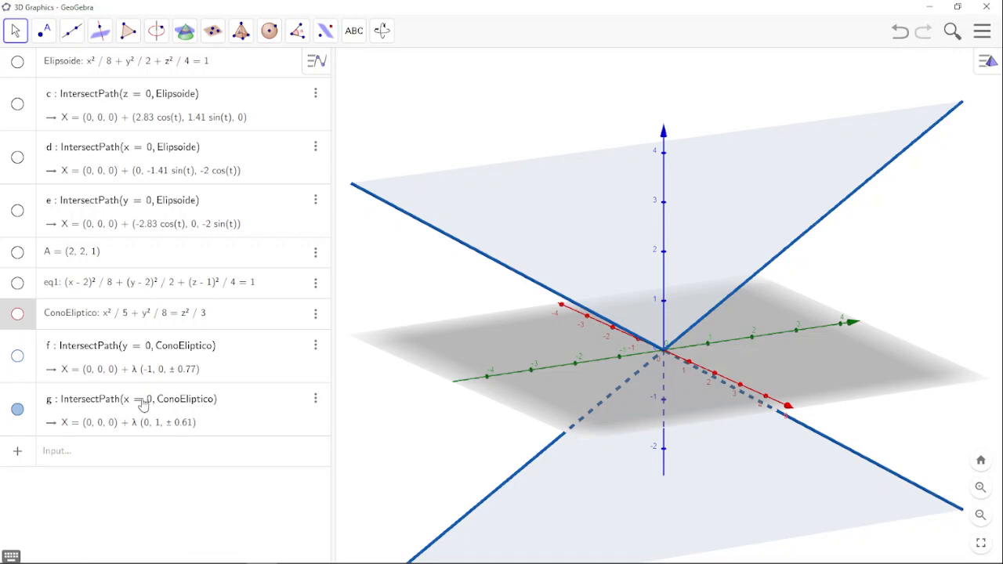
Show the y = 0 section and the cone again and inspect both sections together on the surface
{"action": "left_click", "coordinate": [18, 357]}
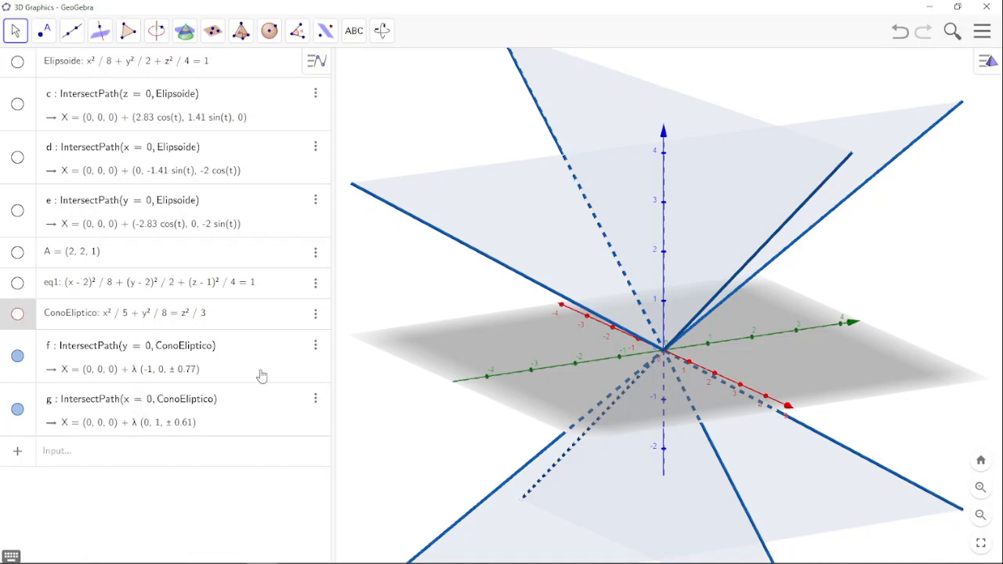
{"action": "mouse_move", "coordinate": [592, 402]}
{"action": "left_mouse_down"}
{"action": "mouse_move", "coordinate": [586, 448]}
{"action": "mouse_move", "coordinate": [600, 414]}
{"action": "left_mouse_up"}
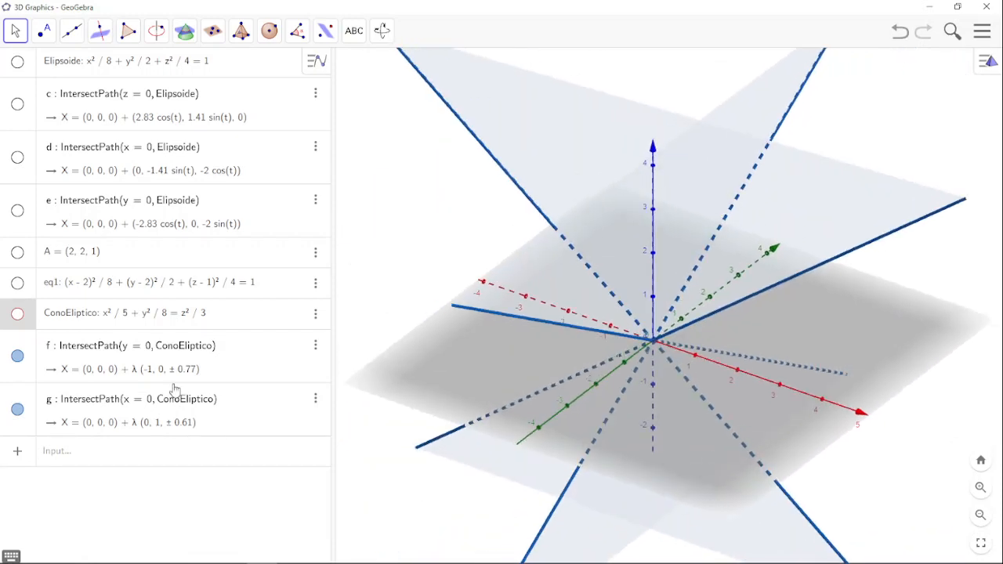
{"action": "left_click", "coordinate": [20, 315]}
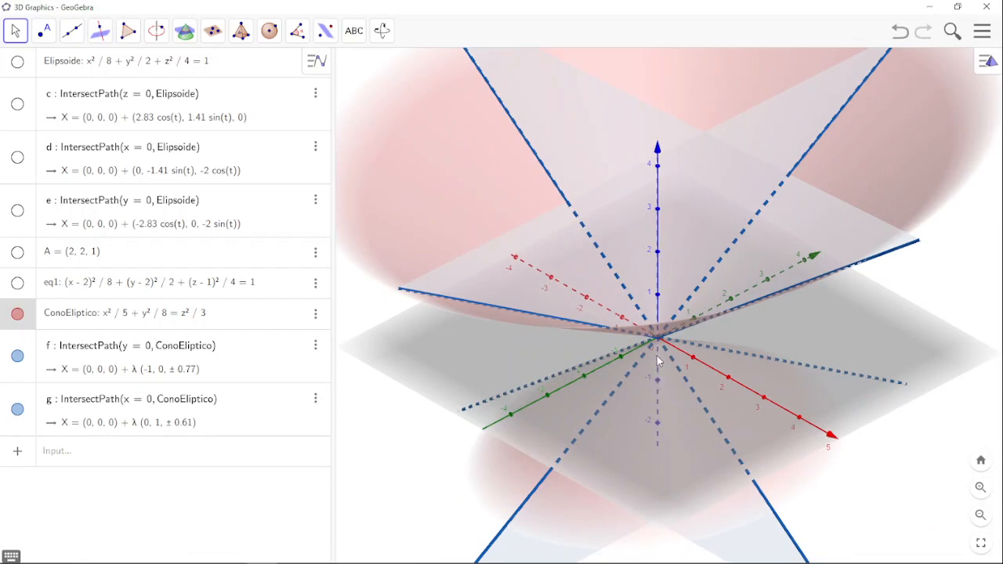
{"action": "mouse_move", "coordinate": [609, 358]}
{"action": "left_mouse_down"}
{"action": "mouse_move", "coordinate": [618, 370]}
{"action": "mouse_move", "coordinate": [623, 356]}
{"action": "left_mouse_up"}
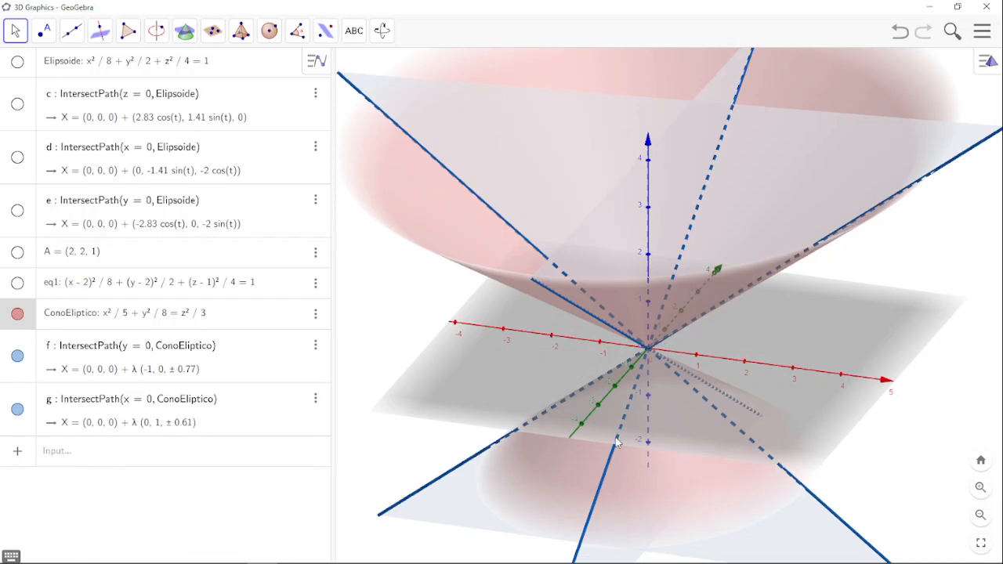
Hide both plane sections of ConoEliptico and look at the cone without them
{"action": "mouse_move", "coordinate": [616, 443]}
{"action": "left_mouse_down"}
{"action": "mouse_move", "coordinate": [617, 404]}
{"action": "mouse_move", "coordinate": [625, 420]}
{"action": "mouse_move", "coordinate": [612, 433]}
{"action": "left_mouse_up"}
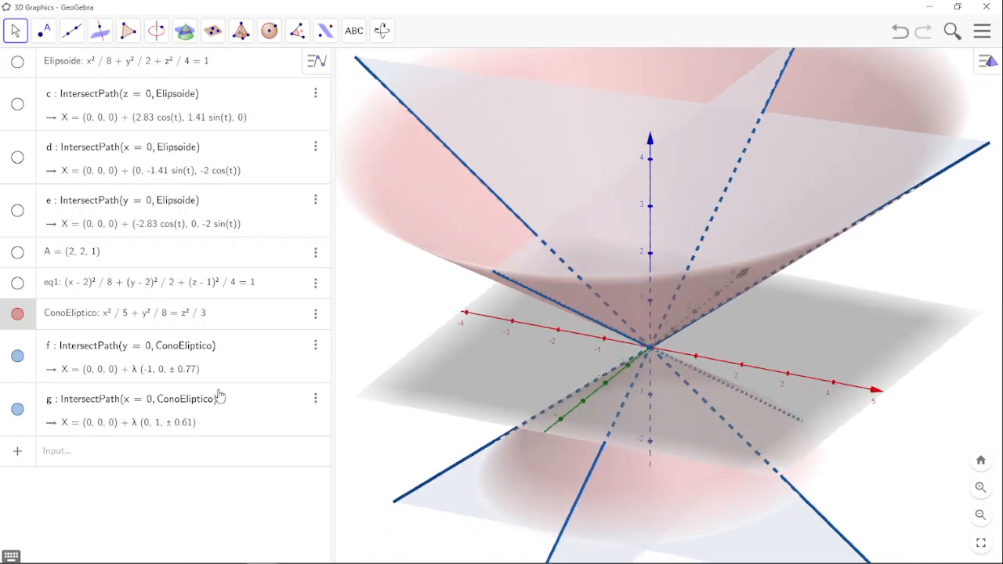
{"action": "left_click", "coordinate": [18, 356]}
{"action": "left_click", "coordinate": [18, 409]}
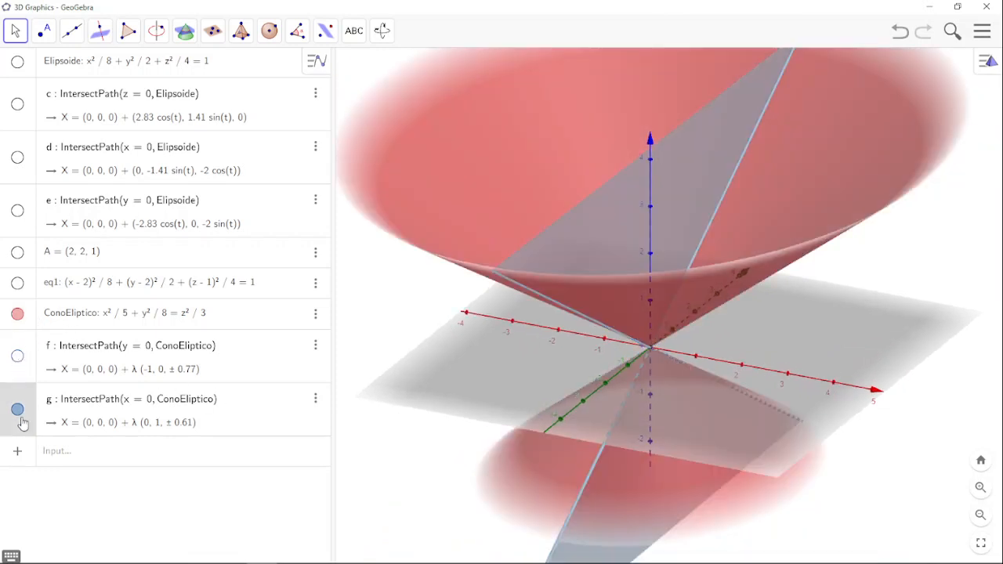
{"action": "left_click", "coordinate": [17, 409]}
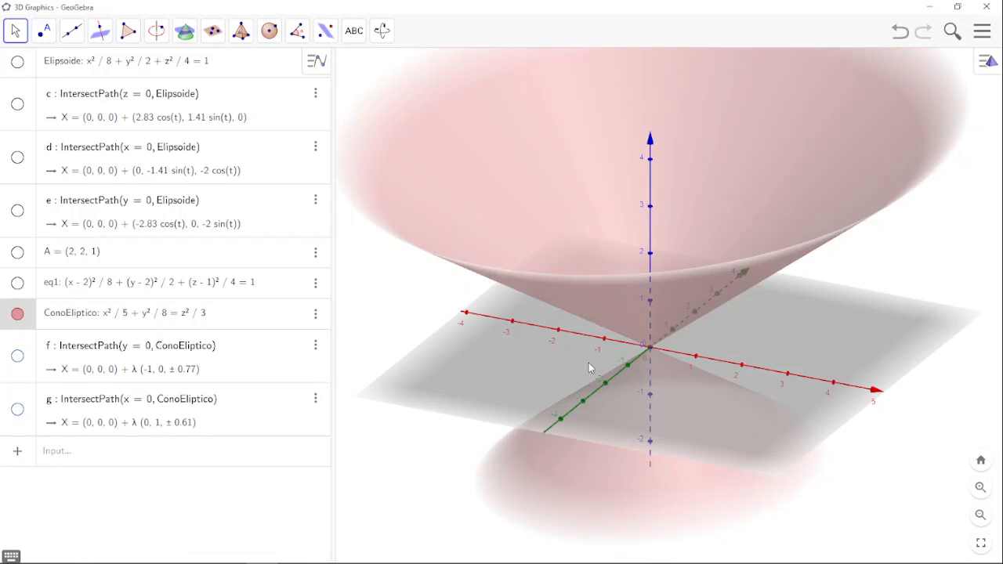
{"action": "left_click_drag", "start_coordinate": [589, 363], "coordinate": [588, 377]}
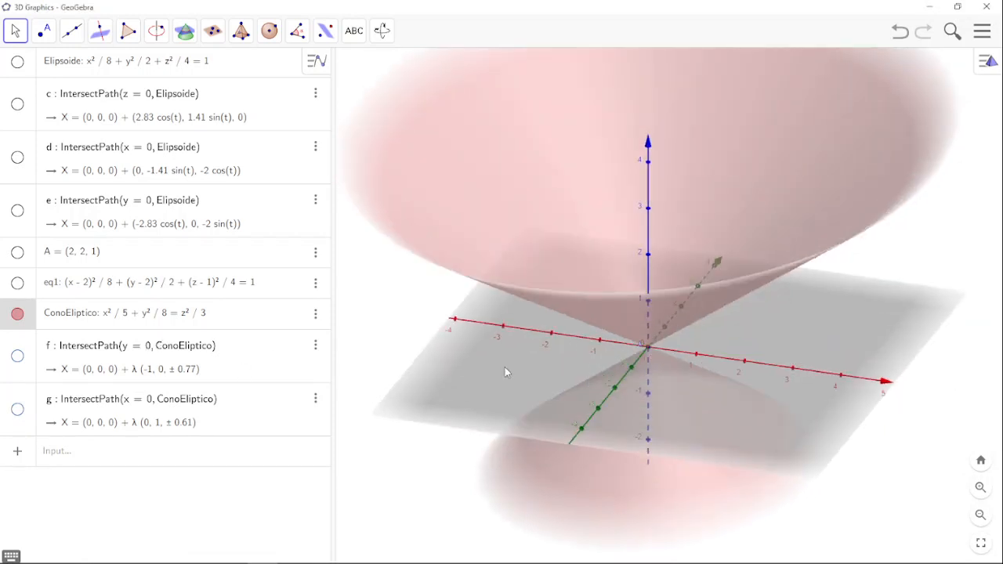
Add a cone opening along the y-axis, x²/5 + z²/8 = y²/3, by adapting a copy of ConoEliptico's equation
{"action": "left_click", "coordinate": [119, 323]}
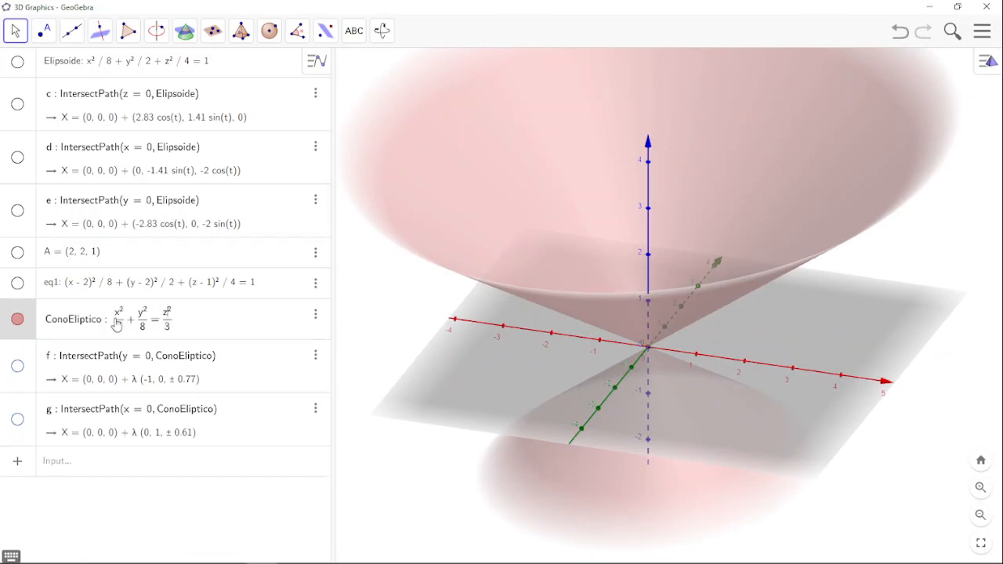
{"action": "left_click", "coordinate": [117, 460]}
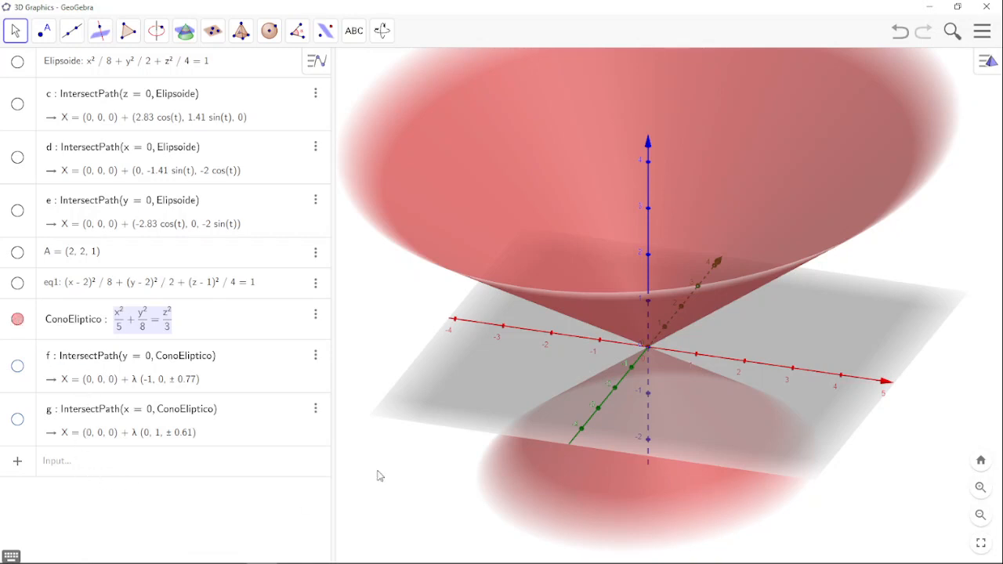
{"action": "left_click_drag", "start_coordinate": [484, 441], "coordinate": [497, 417]}
{"action": "left_click", "coordinate": [167, 457]}
{"action": "type", "text": "x²/5+y²/8=z²/3"}
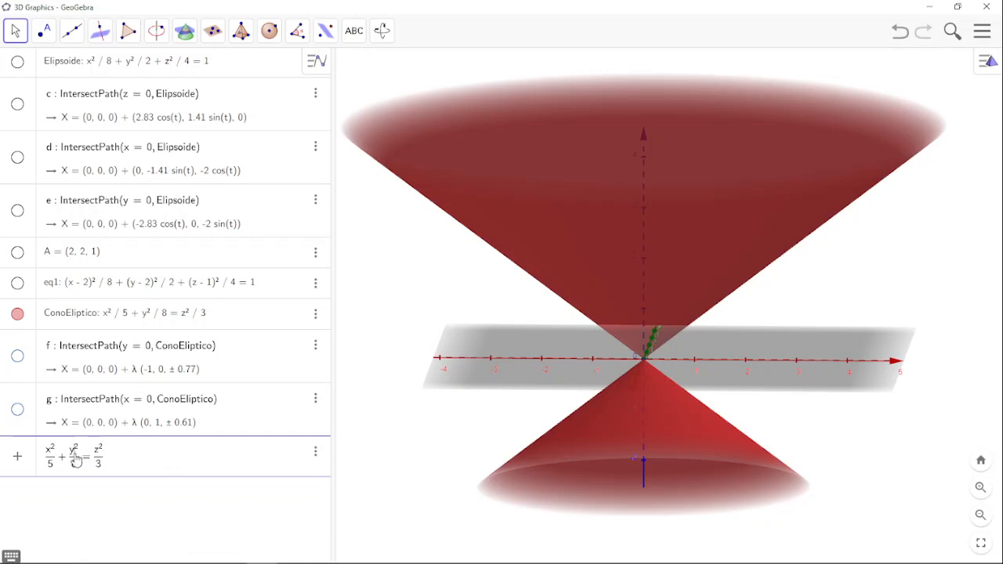
{"action": "key", "text": "BackSpace"}
{"action": "type", "text": "z"}
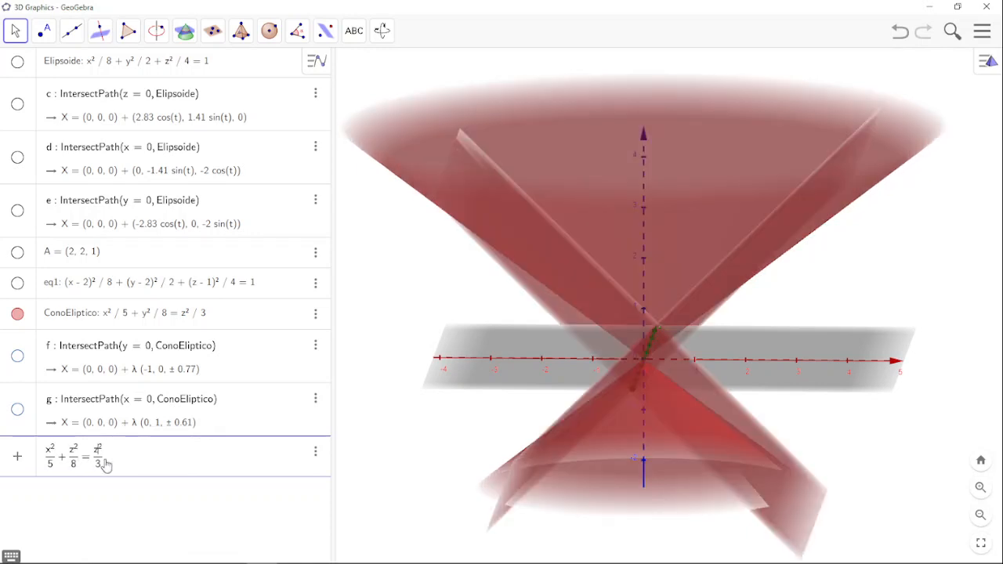
{"action": "key", "text": "BackSpace"}
{"action": "type", "text": "y"}
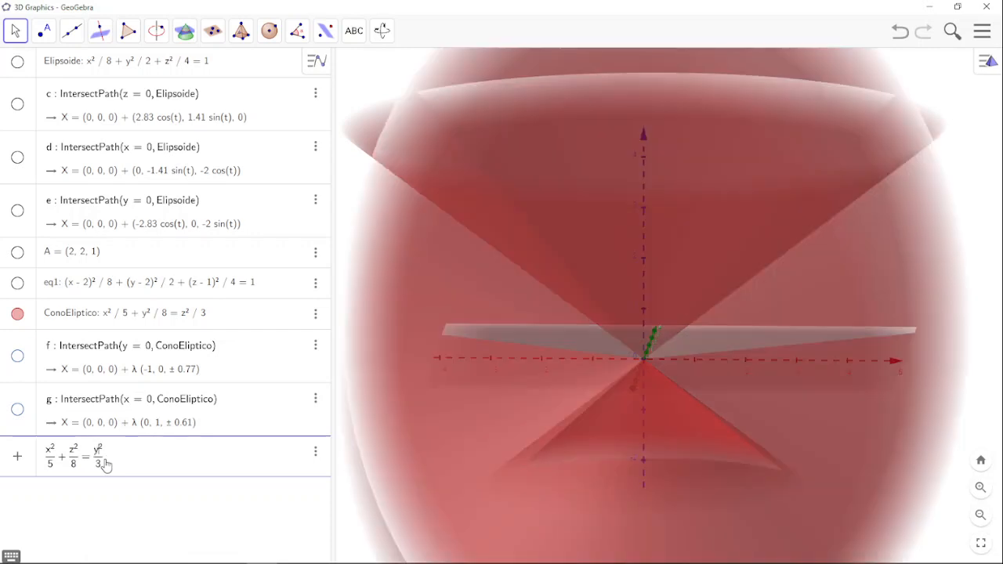
{"action": "key", "text": "Return"}
Hide ConoEliptico and examine the cone along the y-axis from several angles
{"action": "left_click", "coordinate": [17, 314]}
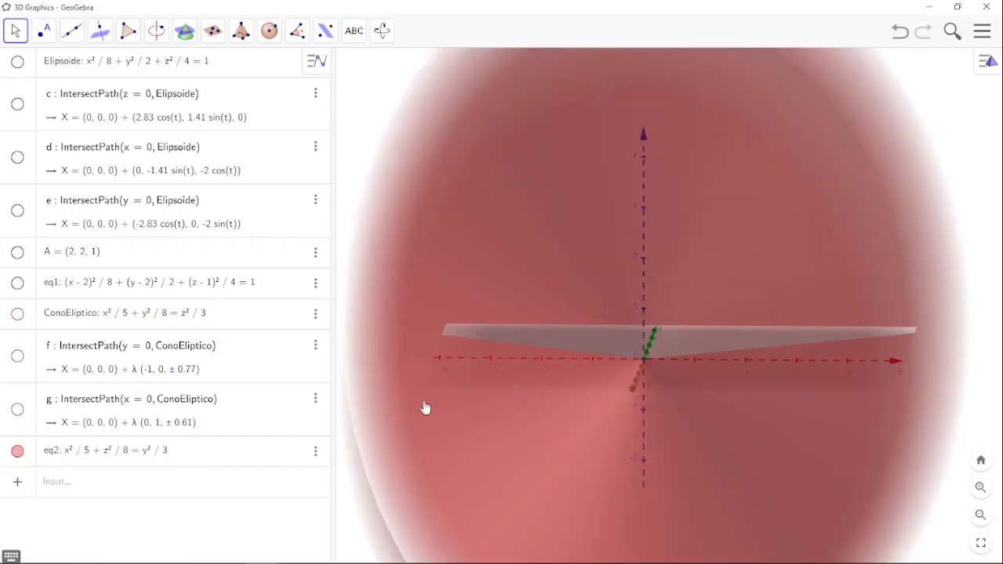
{"action": "left_click_drag", "start_coordinate": [625, 413], "coordinate": [767, 423]}
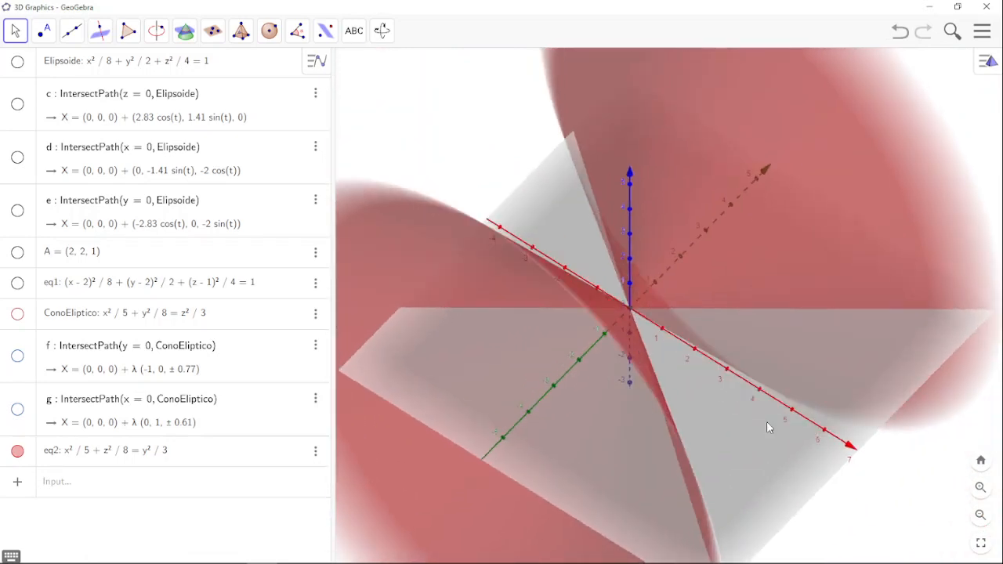
{"action": "left_click_drag", "start_coordinate": [592, 335], "coordinate": [571, 362]}
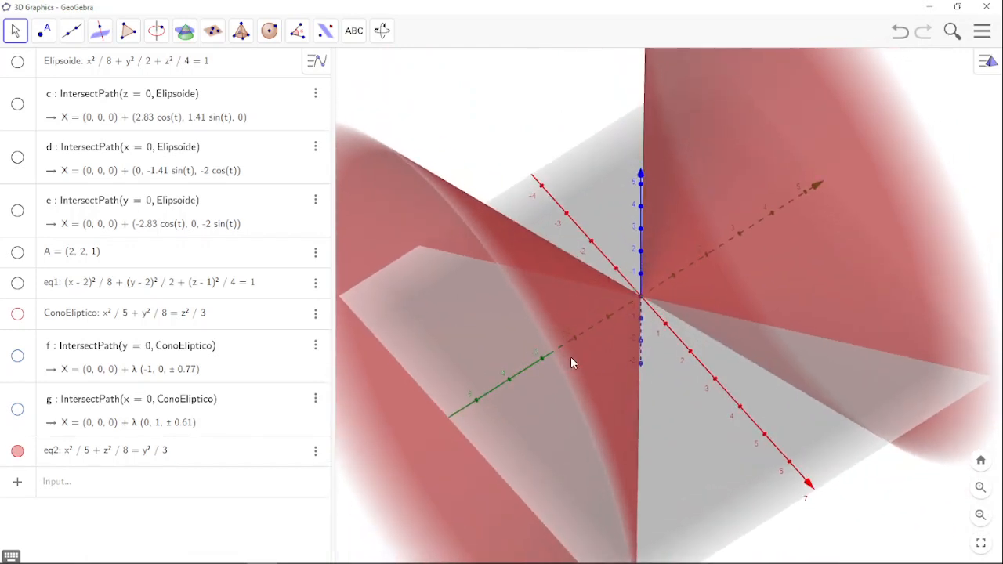
{"action": "left_click_drag", "start_coordinate": [571, 362], "coordinate": [627, 365]}
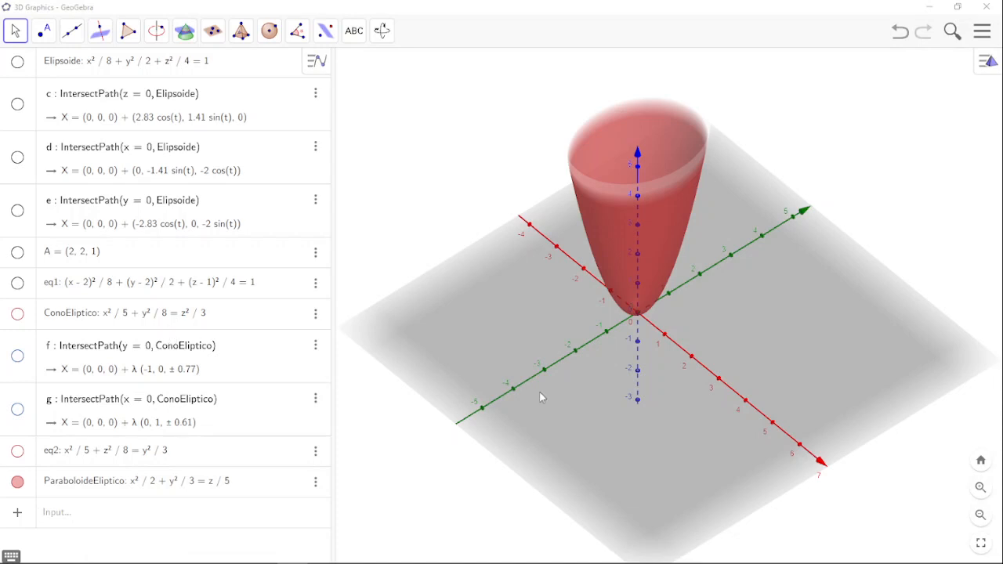
Inspect the equation of ParaboloideEliptico and examine the surface from the side and from an oblique angle
{"action": "left_click", "coordinate": [221, 484]}
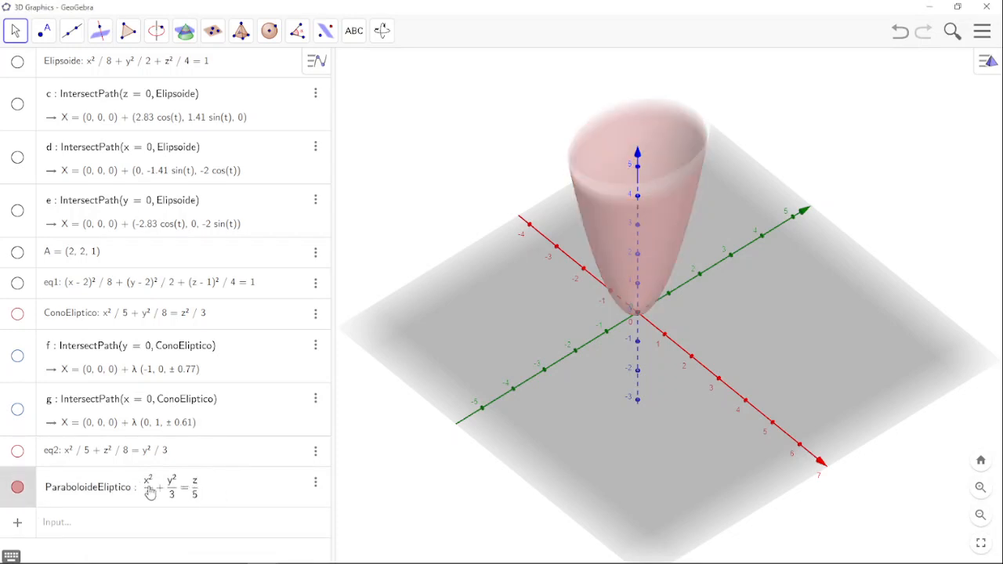
{"action": "left_click", "coordinate": [589, 416]}
{"action": "left_click_drag", "start_coordinate": [607, 468], "coordinate": [640, 431]}
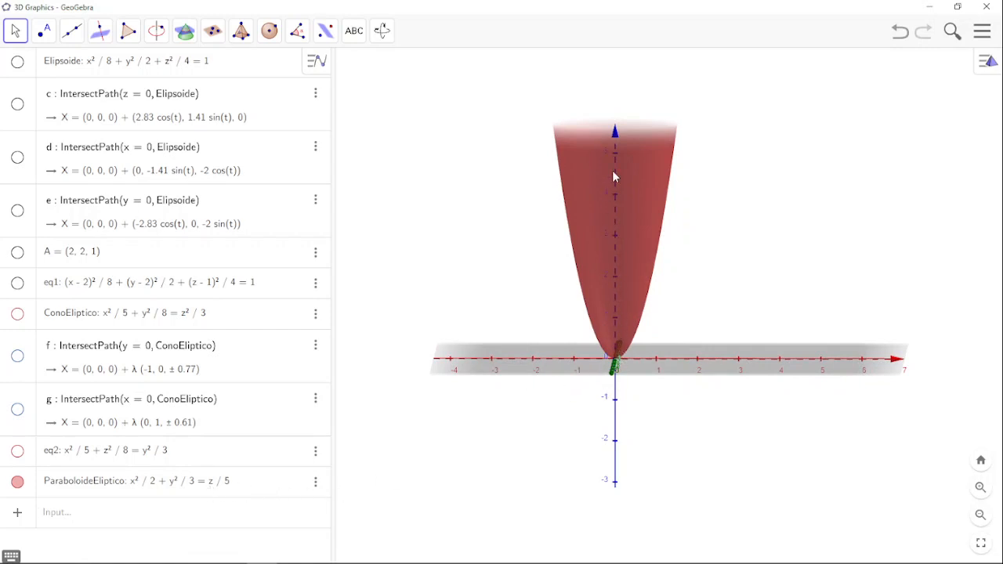
{"action": "left_click_drag", "start_coordinate": [625, 434], "coordinate": [605, 452]}
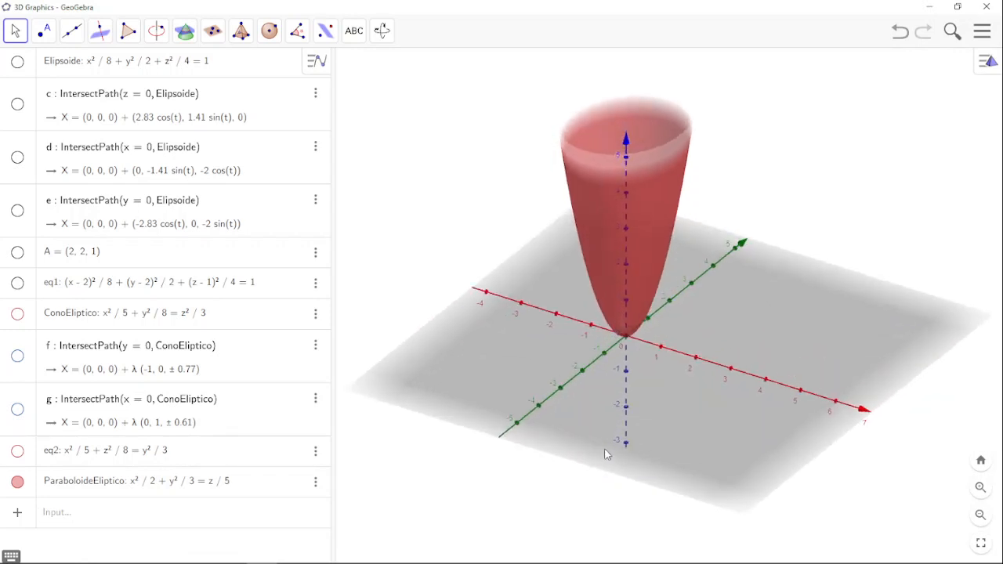
Change the right-hand side of ParaboloideEliptico's equation to -z/5 and view the surface from the side
{"action": "left_click", "coordinate": [212, 491]}
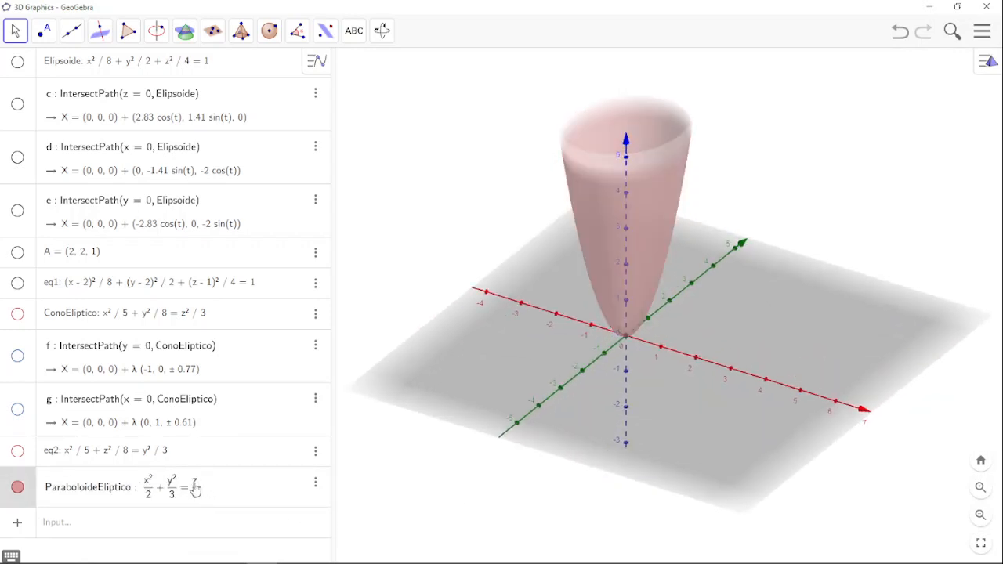
{"action": "key", "text": "Return"}
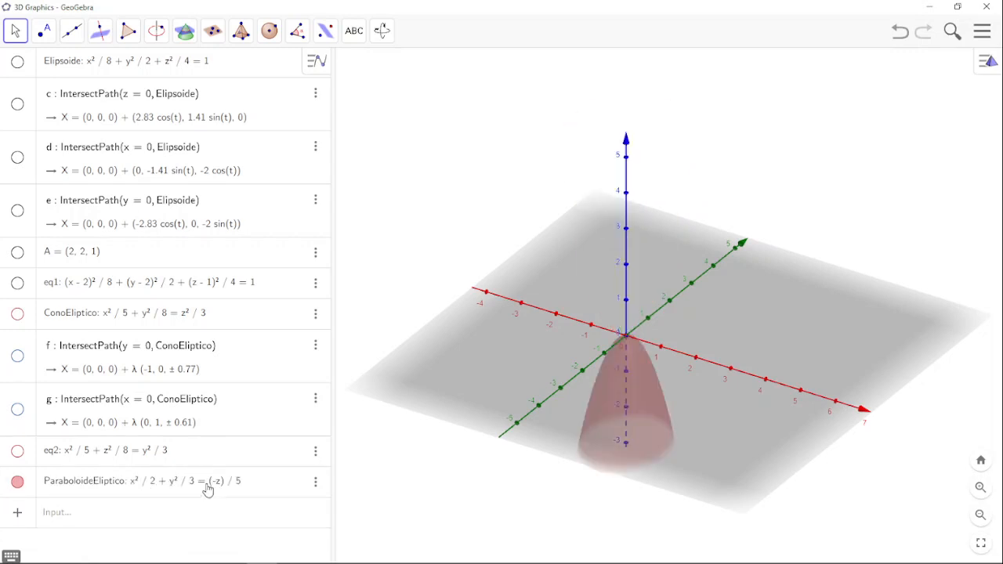
{"action": "left_click_drag", "start_coordinate": [580, 481], "coordinate": [587, 449]}
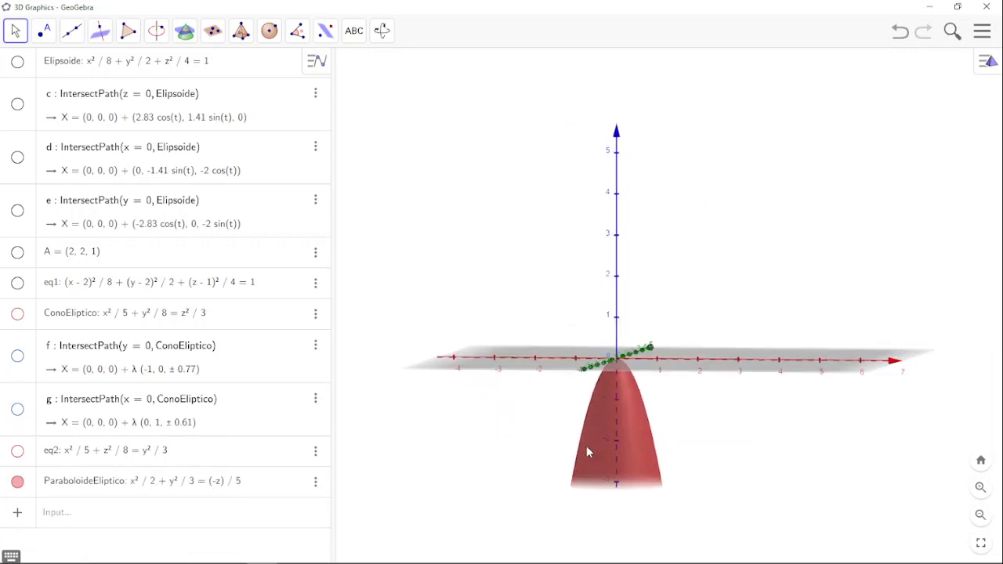
Restore the right-hand side of ParaboloideEliptico's equation to z/5 and view the surface from slightly above
{"action": "left_click", "coordinate": [218, 489]}
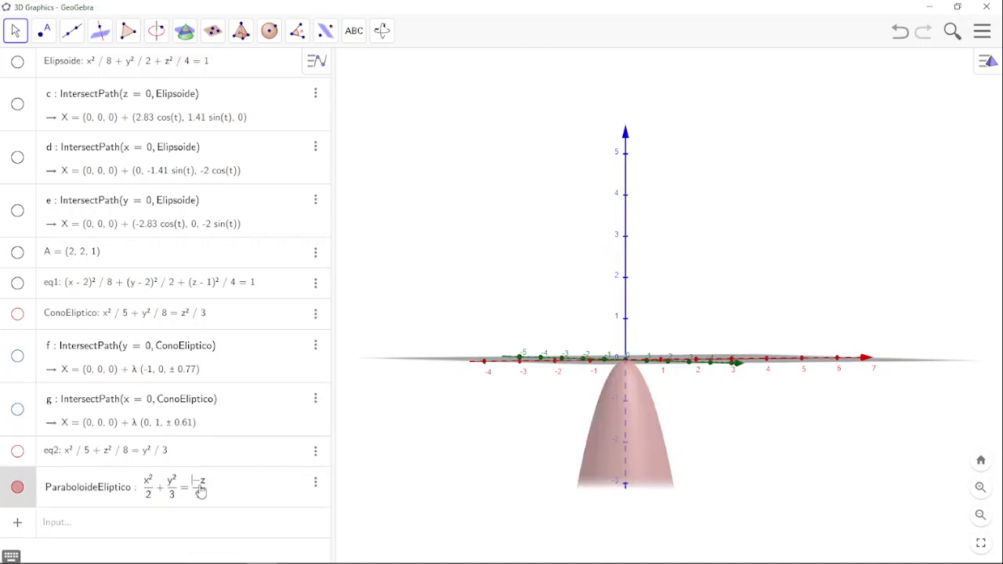
{"action": "left_click", "coordinate": [200, 492]}
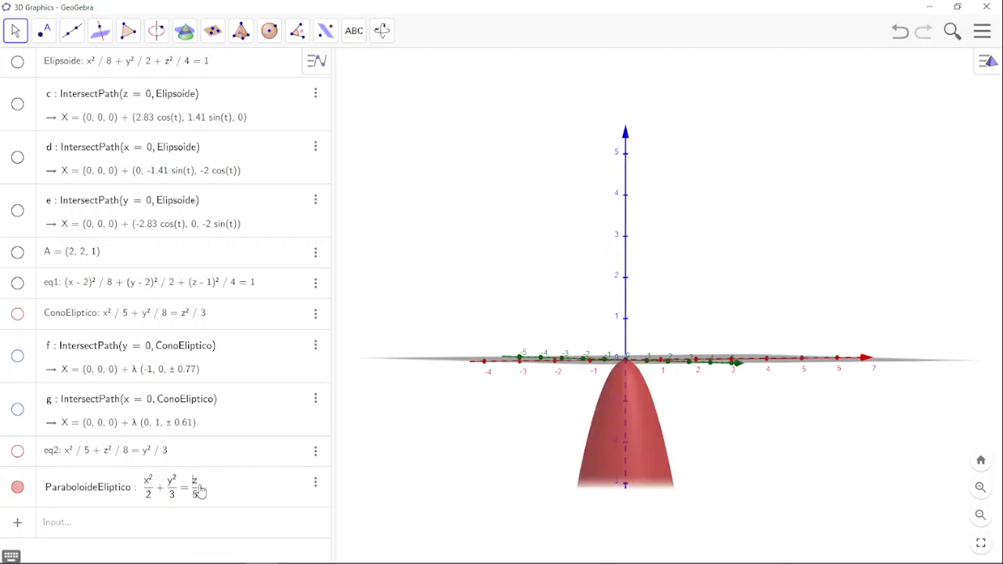
{"action": "key", "text": "Return"}
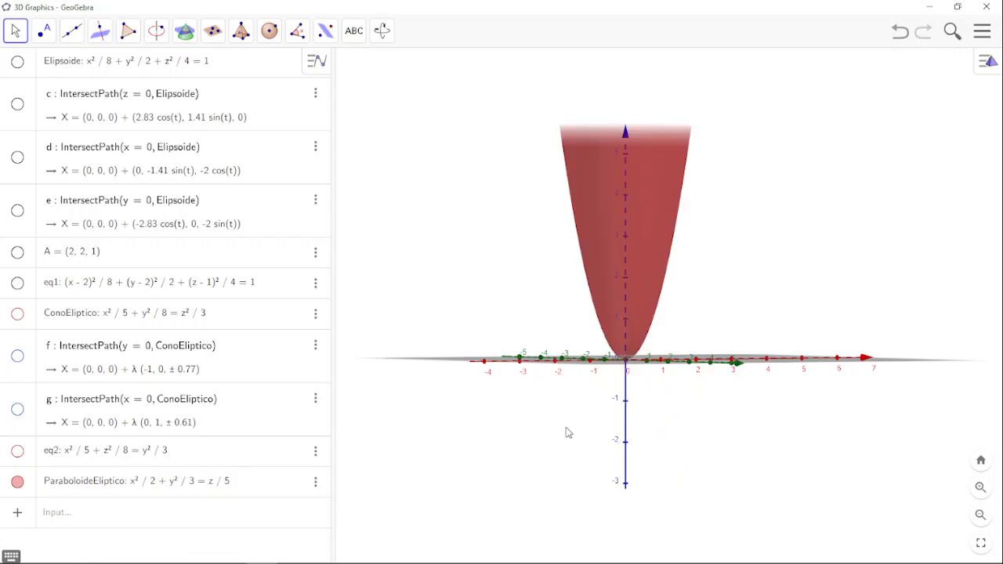
{"action": "left_click_drag", "start_coordinate": [604, 396], "coordinate": [605, 407]}
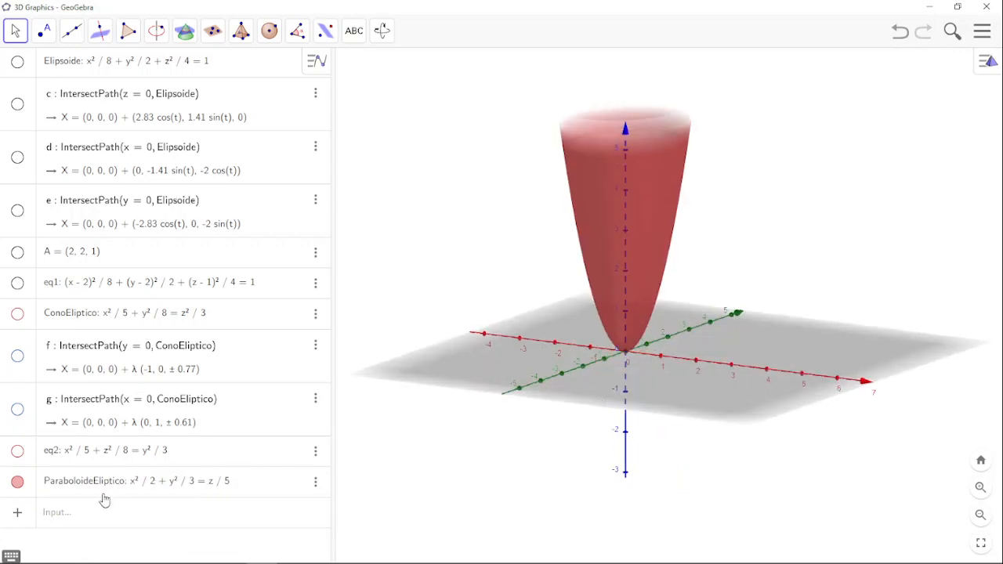
Create the IntersectPath of the plane z = 0 with ParaboloideEliptico
{"action": "left_click", "coordinate": [91, 516]}
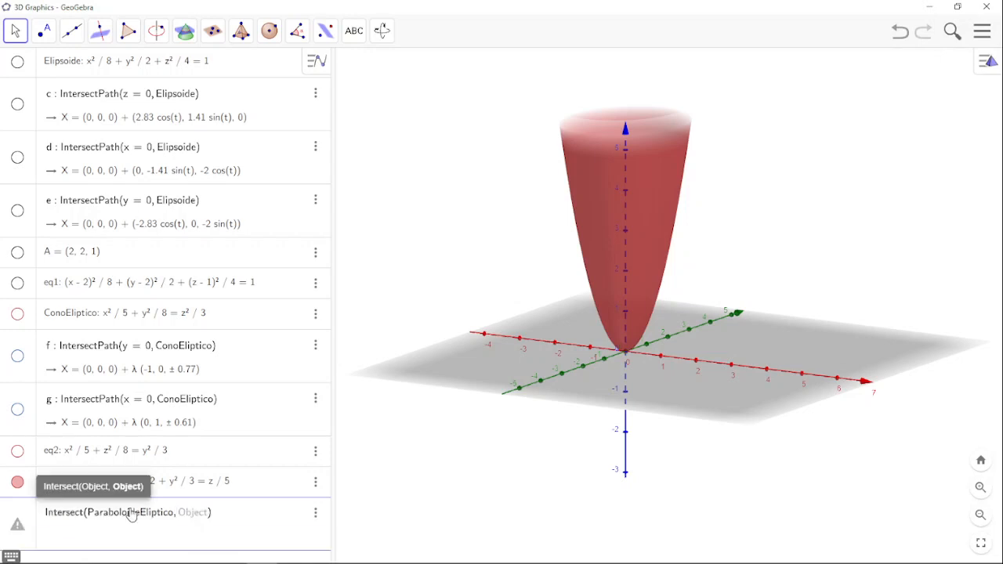
{"action": "type", "text": "z=0"}
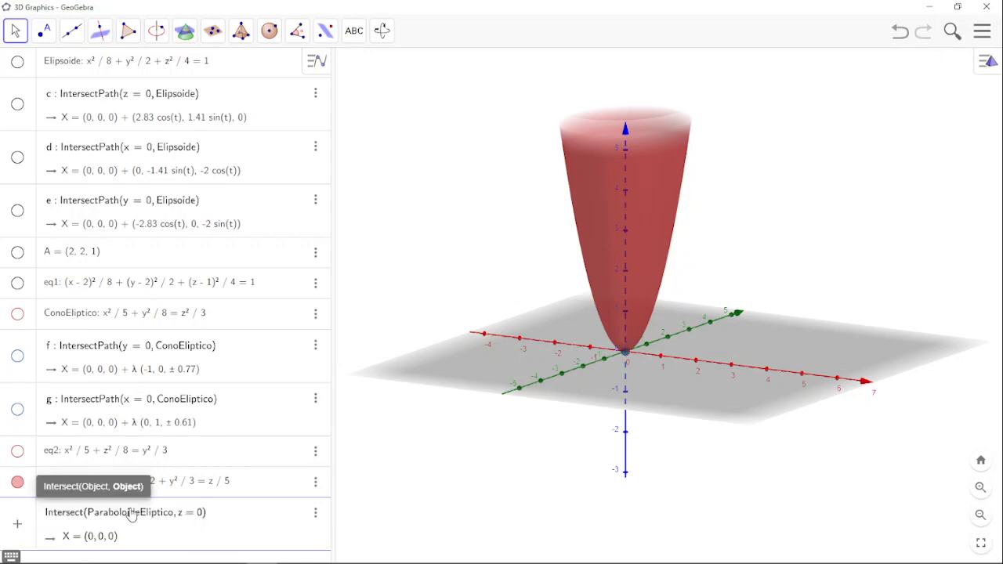
{"action": "key", "text": "Return"}
{"action": "mouse_move", "coordinate": [560, 430]}
{"action": "left_mouse_down"}
{"action": "mouse_move", "coordinate": [556, 474]}
{"action": "mouse_move", "coordinate": [573, 430]}
{"action": "left_mouse_up"}
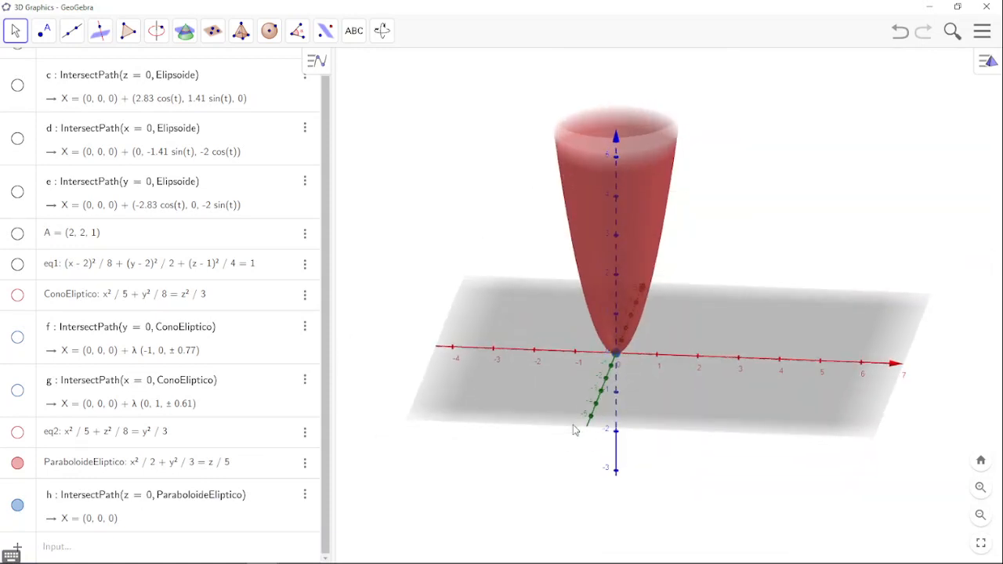
Change the paraboloid's intersecting plane to z = 5 and examine the section from an oblique angle
{"action": "left_click", "coordinate": [151, 504]}
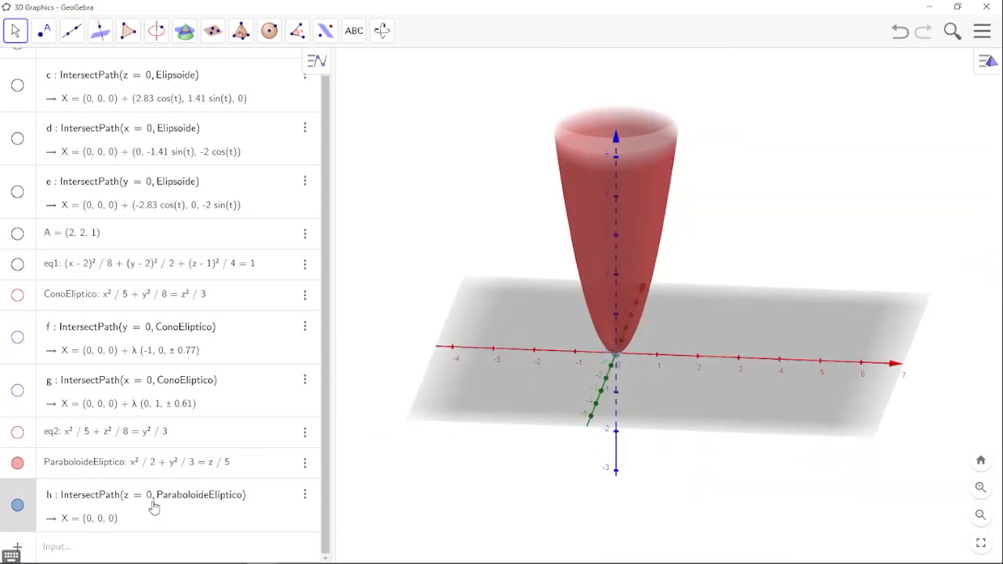
{"action": "key", "text": "BackSpace"}
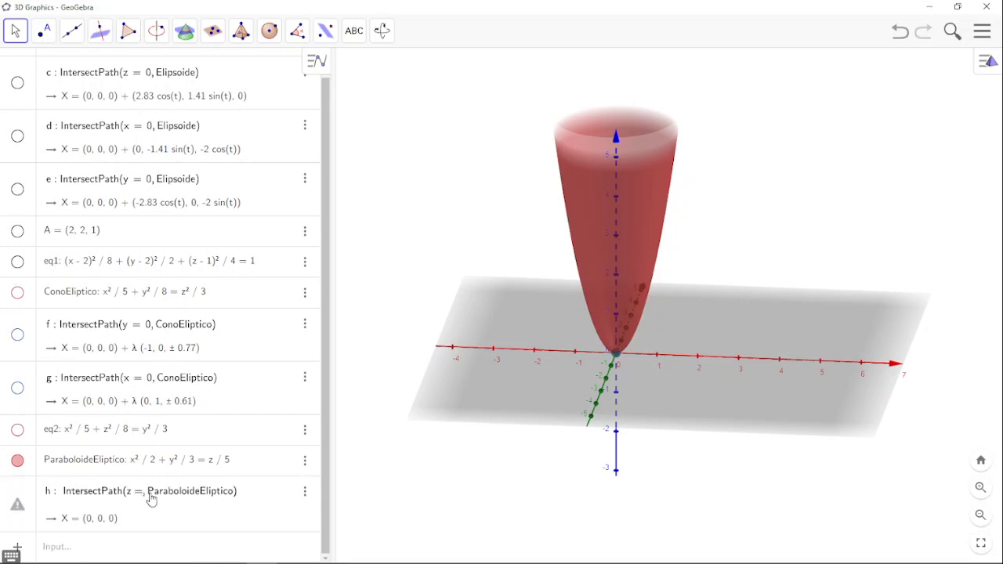
{"action": "type", "text": "5"}
{"action": "key", "text": "Return"}
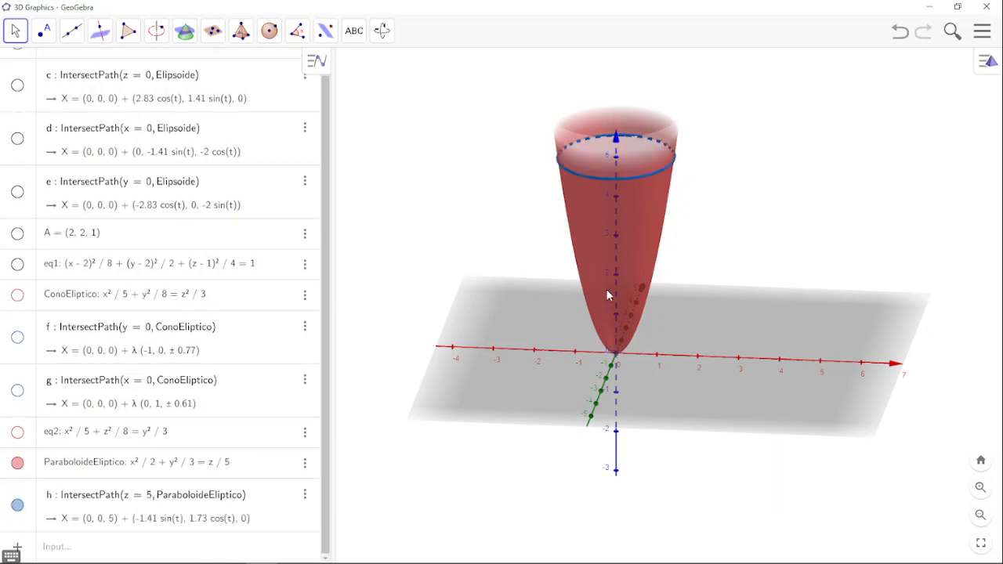
{"action": "right_click_drag", "start_coordinate": [606, 289], "coordinate": [612, 317]}
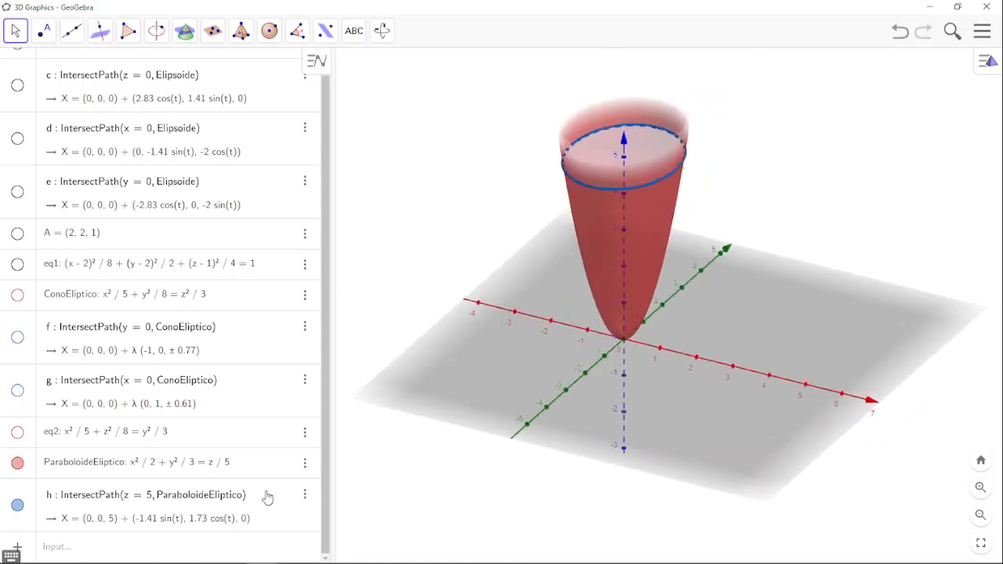
Set the plane of the paraboloid's intersection back to z = 0
{"action": "left_click", "coordinate": [150, 500]}
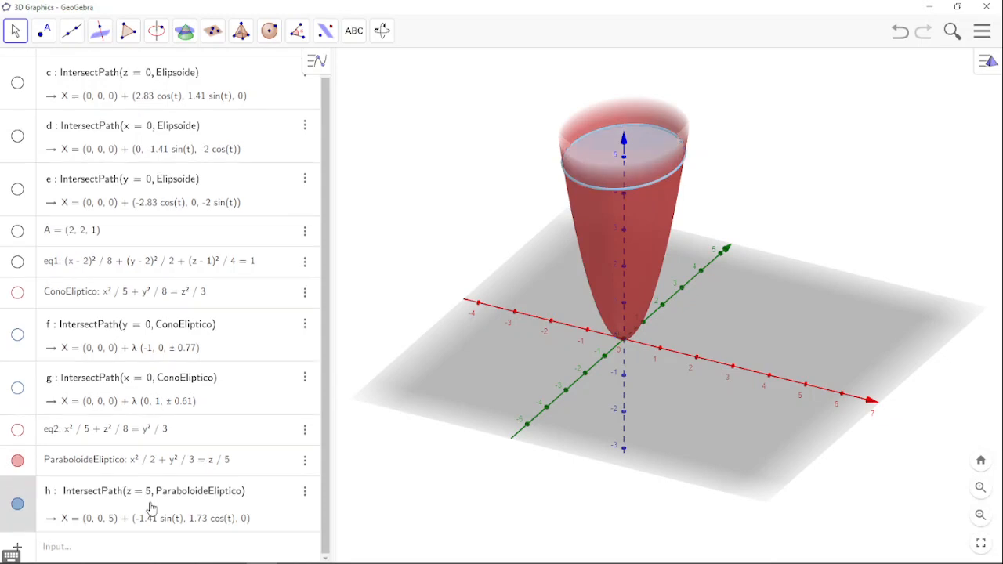
{"action": "key", "text": "BackSpace"}
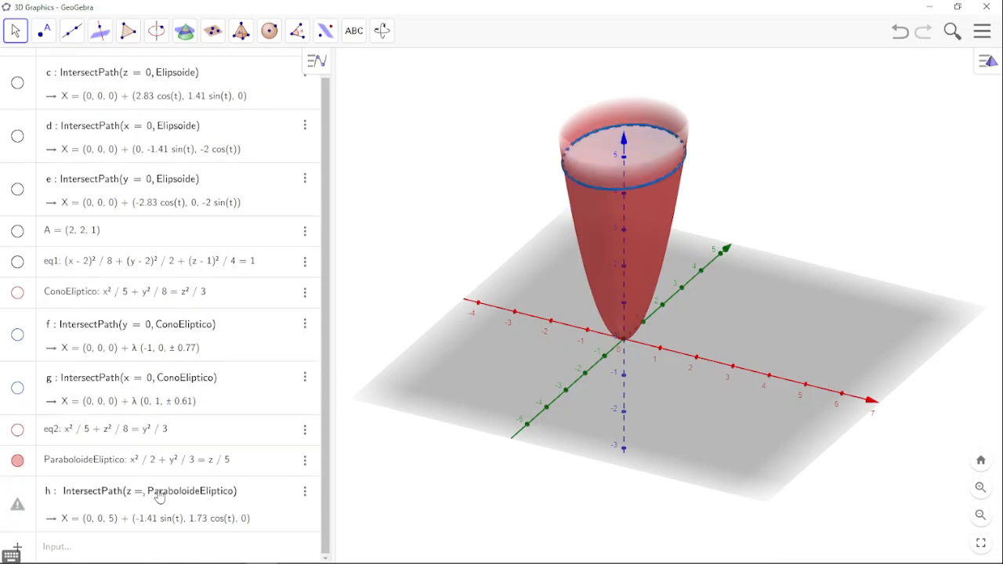
{"action": "type", "text": "0"}
{"action": "key", "text": "Return"}
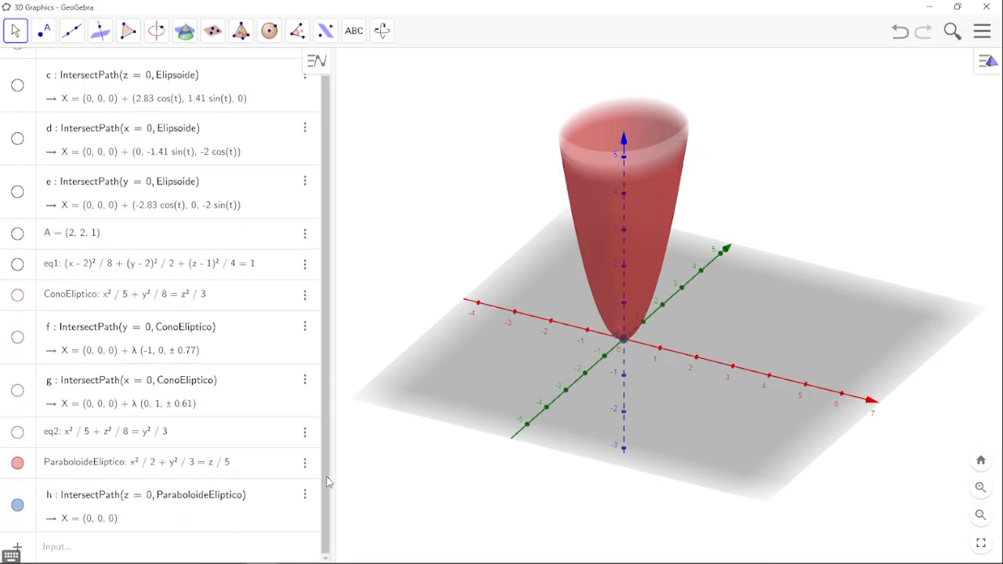
Create the IntersectPath of the plane y = 0 with ParaboloideEliptico
{"action": "left_click", "coordinate": [207, 547]}
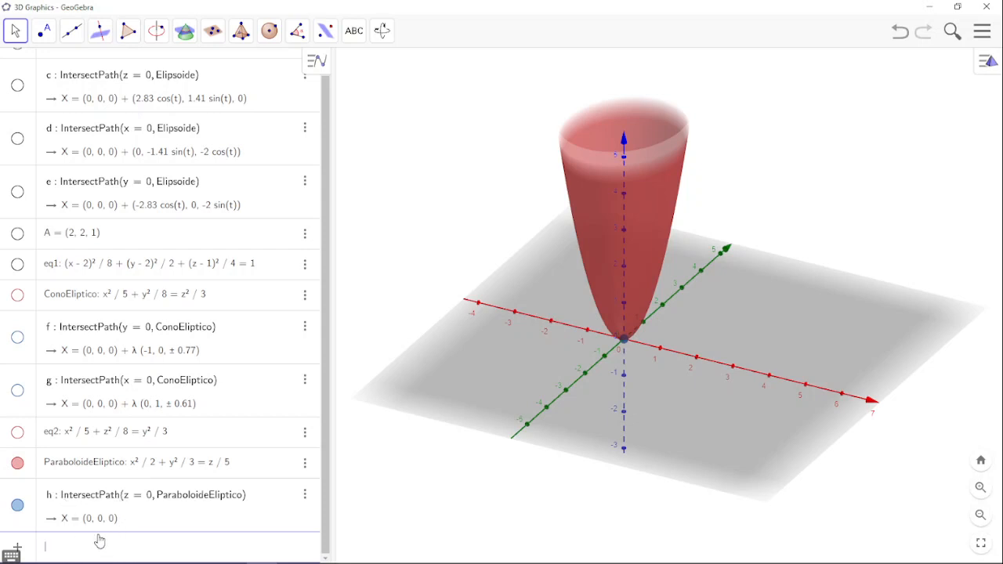
{"action": "type", "text": "int"}
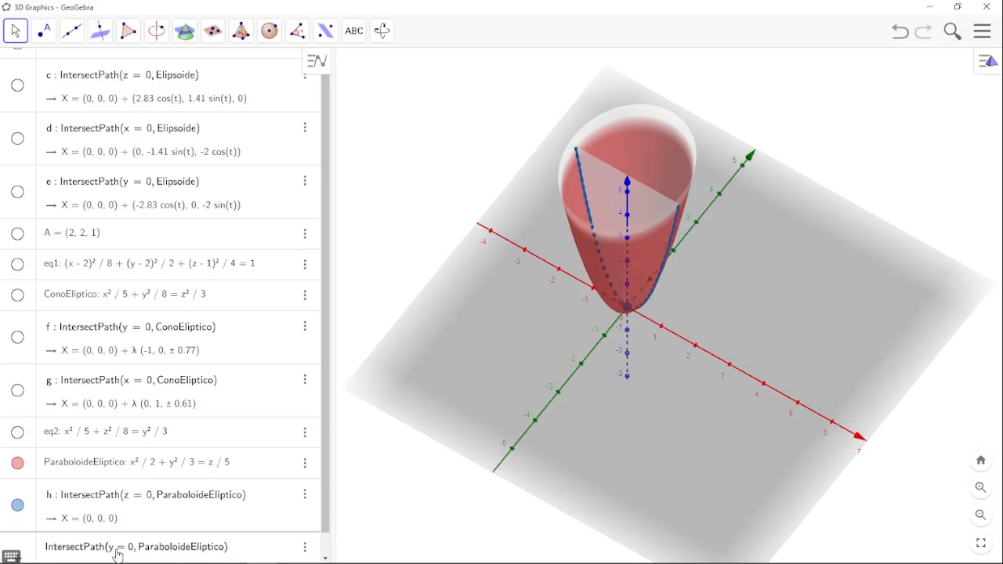
{"action": "key", "text": "Return"}
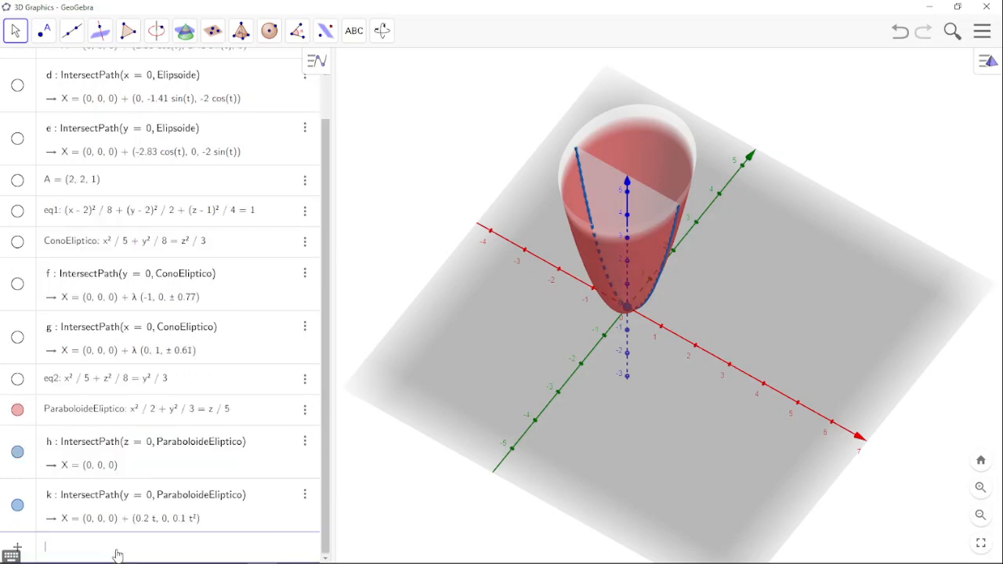
Hide the ParaboloideEliptico surface and examine its section with the plane y = 0 from an oblique angle
{"action": "left_click_drag", "start_coordinate": [602, 360], "coordinate": [656, 328]}
{"action": "left_click", "coordinate": [24, 454]}
{"action": "left_click", "coordinate": [21, 413]}
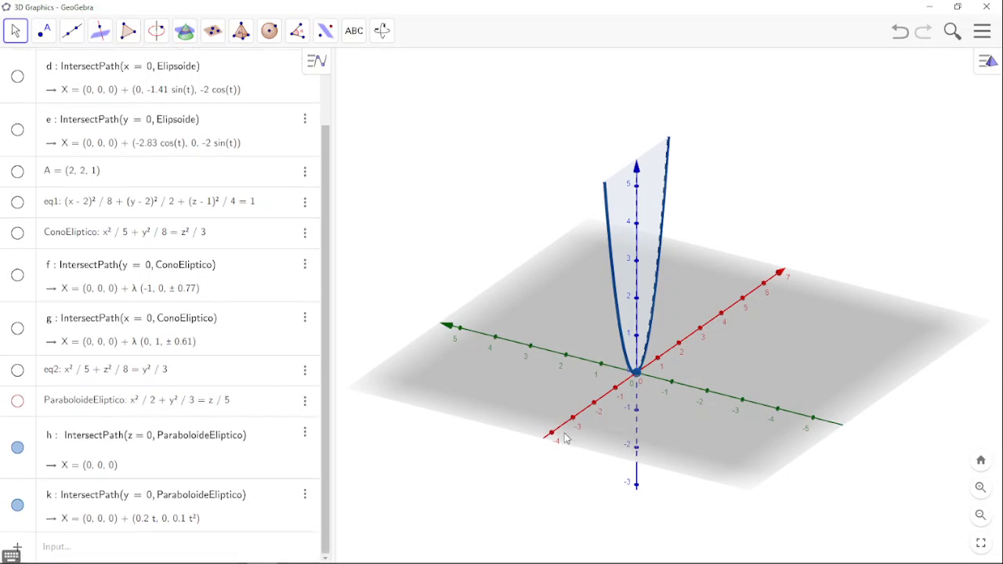
{"action": "left_click_drag", "start_coordinate": [576, 435], "coordinate": [554, 430]}
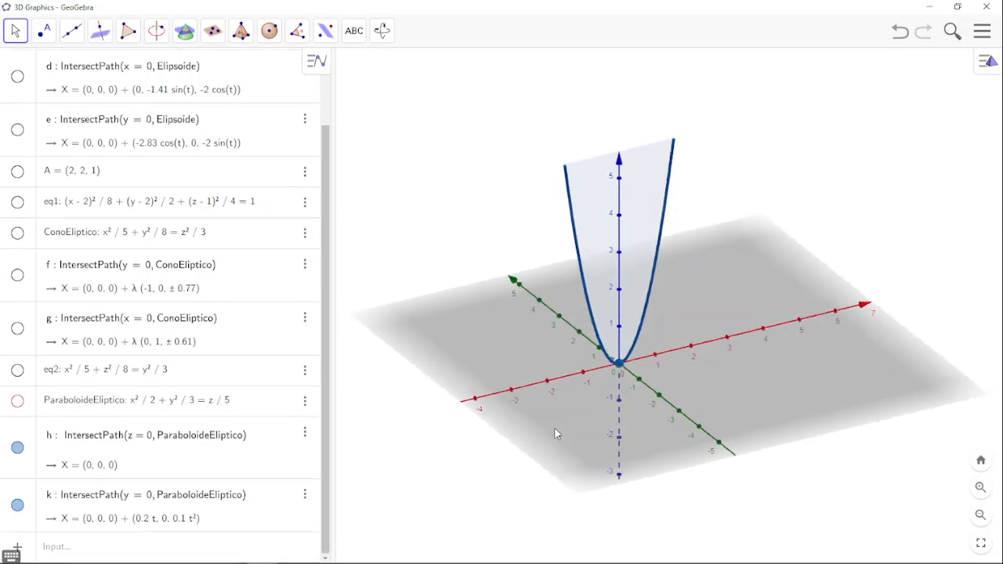
Create the IntersectPath of the plane x = 0 with ParaboloideEliptico and view both vertical sections from another side
{"action": "left_click", "coordinate": [171, 551]}
{"action": "type", "text": "IntersectPath(z = 0, ParaboloideEliptico)"}
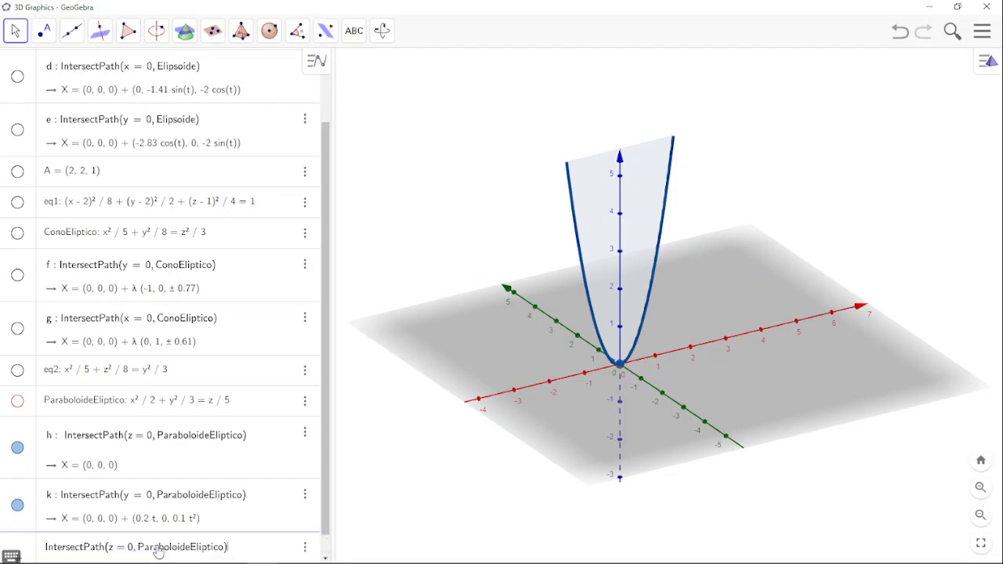
{"action": "double_click", "coordinate": [115, 551]}
{"action": "type", "text": "x"}
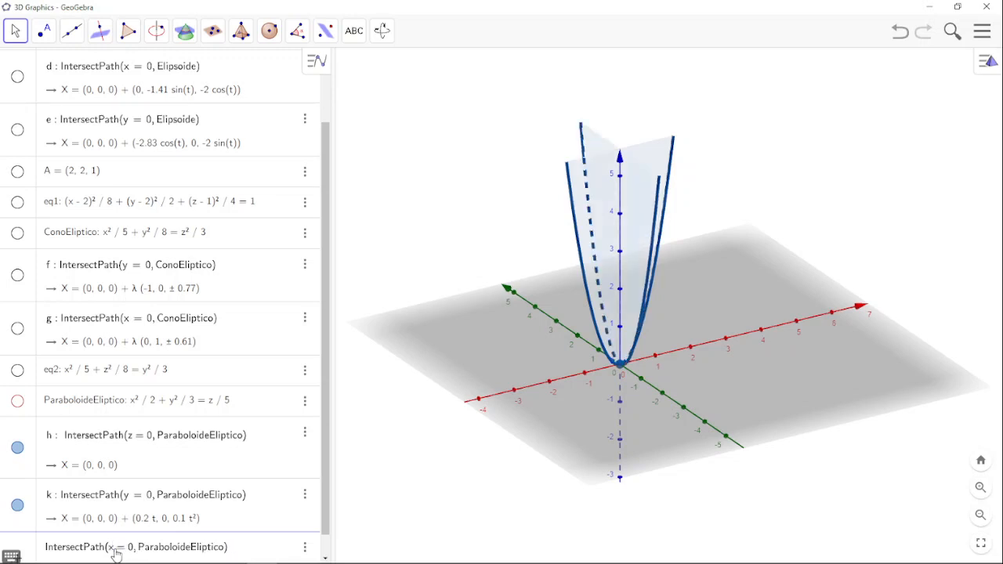
{"action": "key", "text": "Return"}
{"action": "left_click_drag", "start_coordinate": [567, 393], "coordinate": [696, 338]}
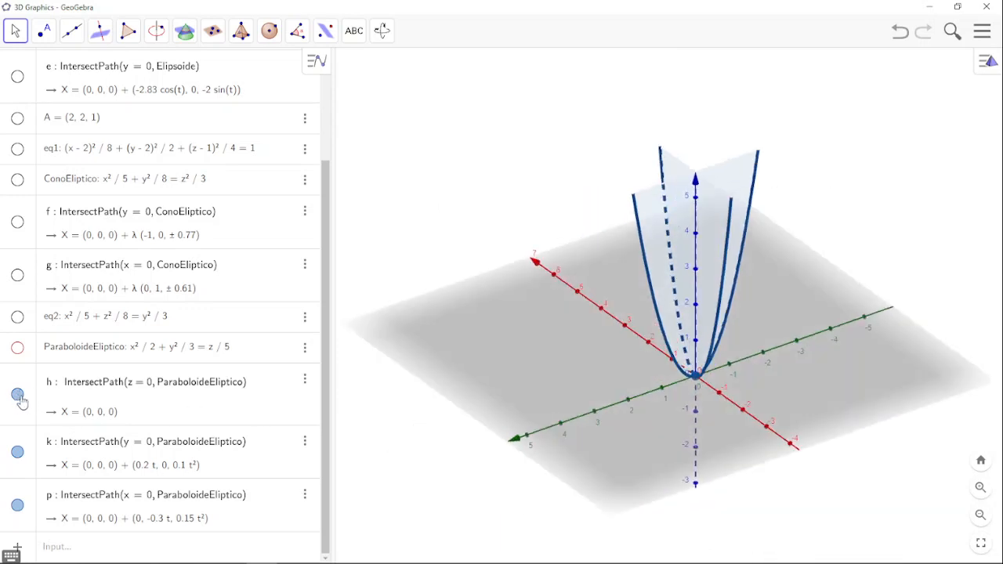
Change the plane of the paraboloid's horizontal section to z = 2 and examine the three sections together
{"action": "left_click", "coordinate": [141, 387]}
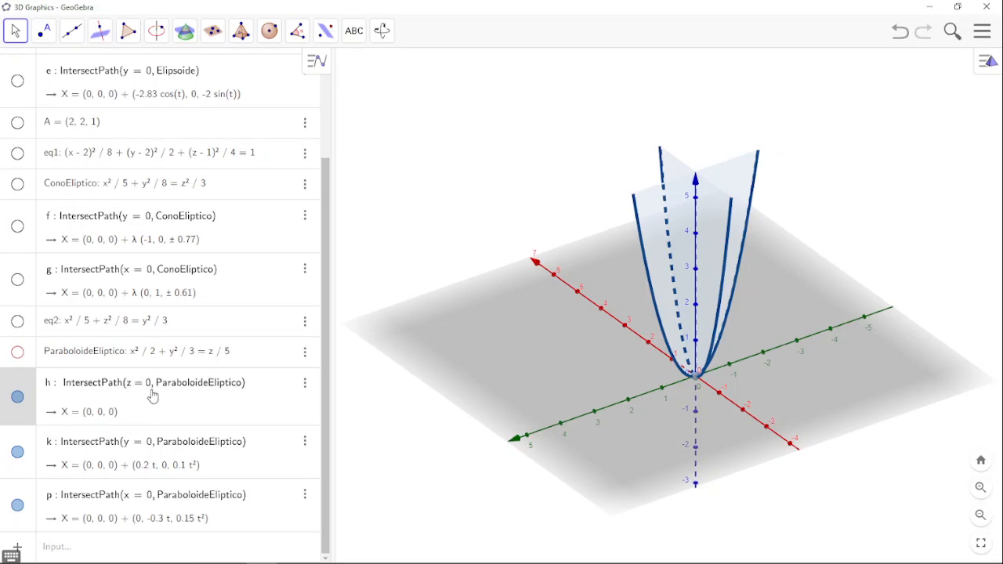
{"action": "key", "text": "BackSpace"}
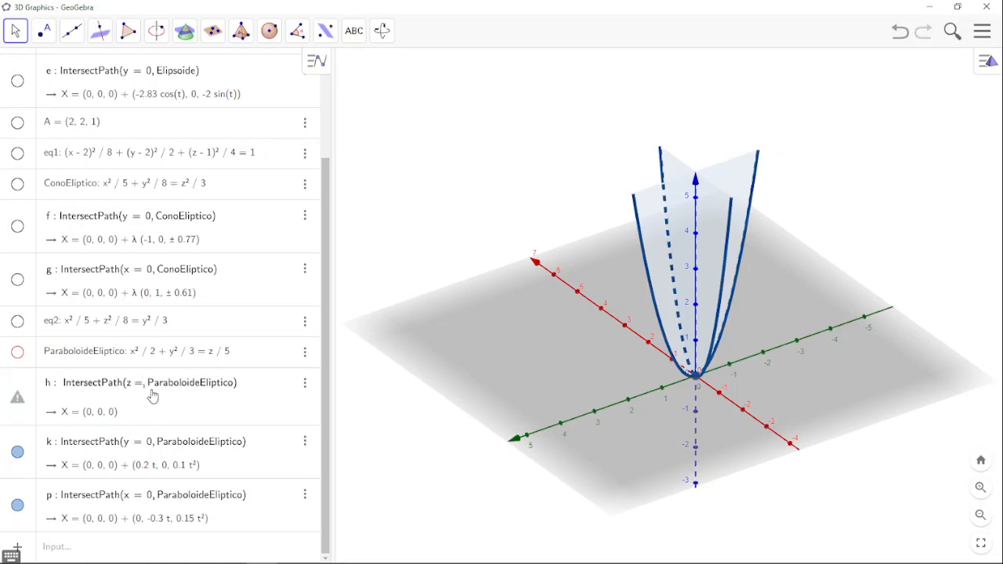
{"action": "type", "text": "2"}
{"action": "key", "text": "Return"}
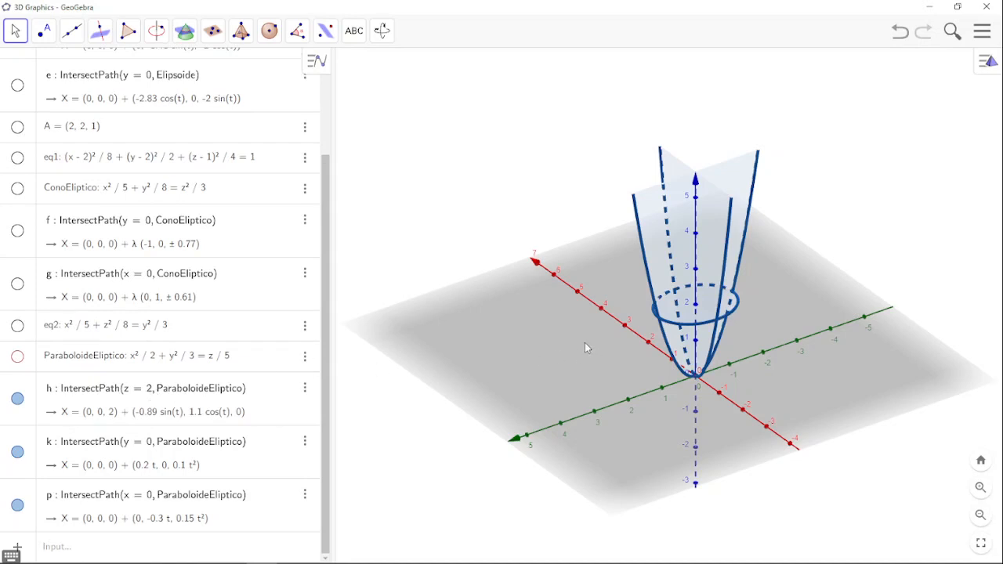
{"action": "mouse_move", "coordinate": [584, 343]}
{"action": "left_mouse_down"}
{"action": "mouse_move", "coordinate": [571, 327]}
{"action": "mouse_move", "coordinate": [541, 329]}
{"action": "mouse_move", "coordinate": [515, 350]}
{"action": "mouse_move", "coordinate": [567, 327]}
{"action": "mouse_move", "coordinate": [607, 337]}
{"action": "mouse_move", "coordinate": [619, 318]}
{"action": "mouse_move", "coordinate": [618, 352]}
{"action": "mouse_move", "coordinate": [601, 341]}
{"action": "left_mouse_up"}
{"action": "mouse_move", "coordinate": [554, 562]}
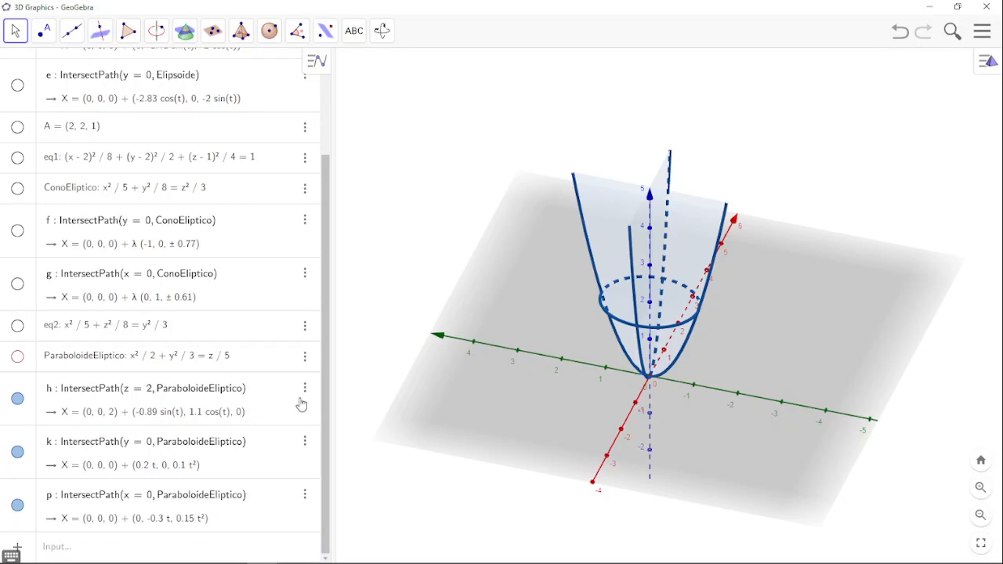
Hide the paraboloid's three plane sections and show the ParaboloideEliptico surface again
{"action": "scroll", "coordinate": [329, 427], "scroll_direction": "up", "scroll_amount": 1}
{"action": "scroll", "coordinate": [329, 427], "scroll_direction": "down", "scroll_amount": 1}
{"action": "left_click", "coordinate": [18, 508]}
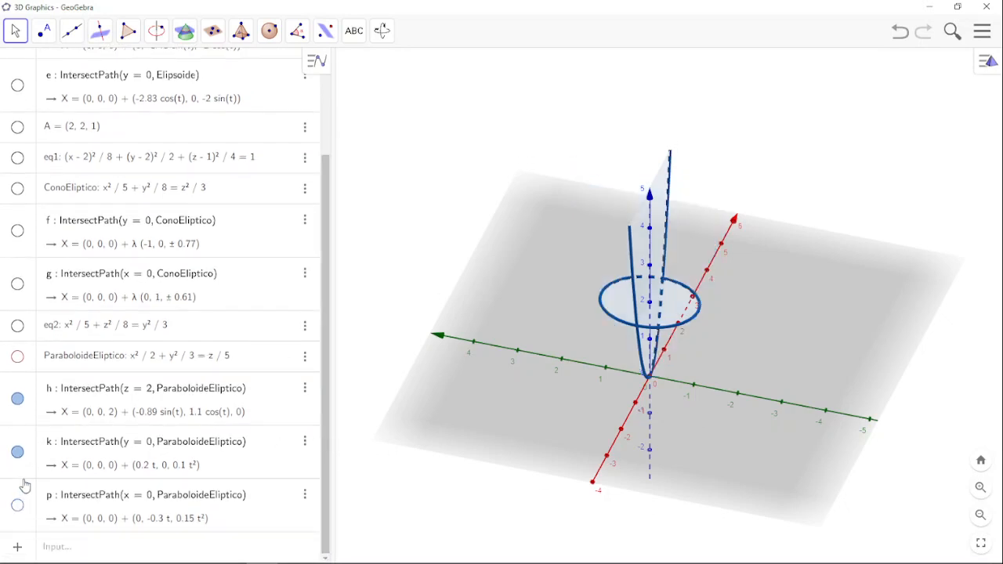
{"action": "left_click", "coordinate": [17, 453]}
{"action": "left_click", "coordinate": [17, 400]}
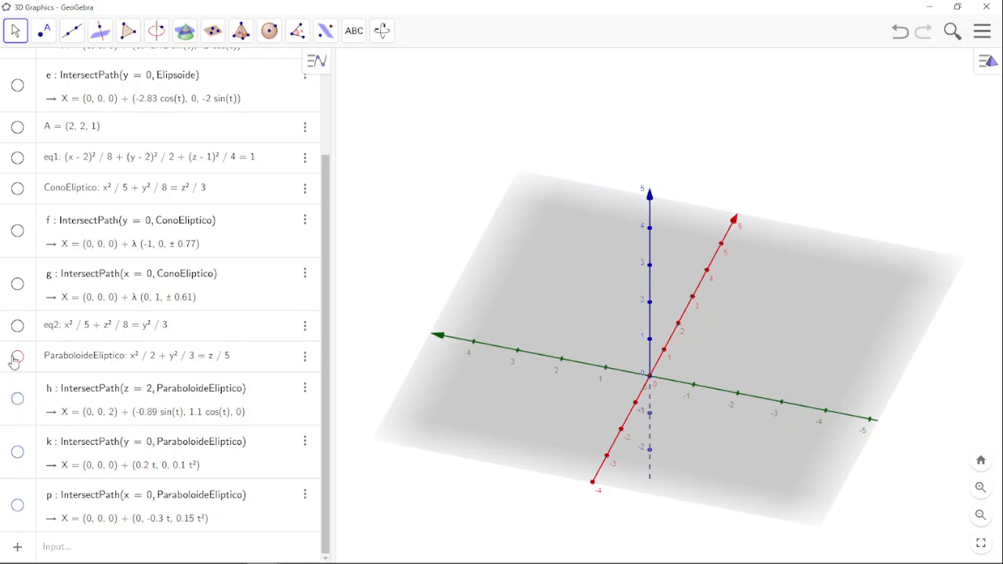
{"action": "left_click", "coordinate": [17, 356]}
Plot a second elliptic paraboloid along the x-axis from a copy of ParaboloideEliptico's equation, changed to z²/2 + y²/3 = x/5
{"action": "left_click", "coordinate": [197, 365]}
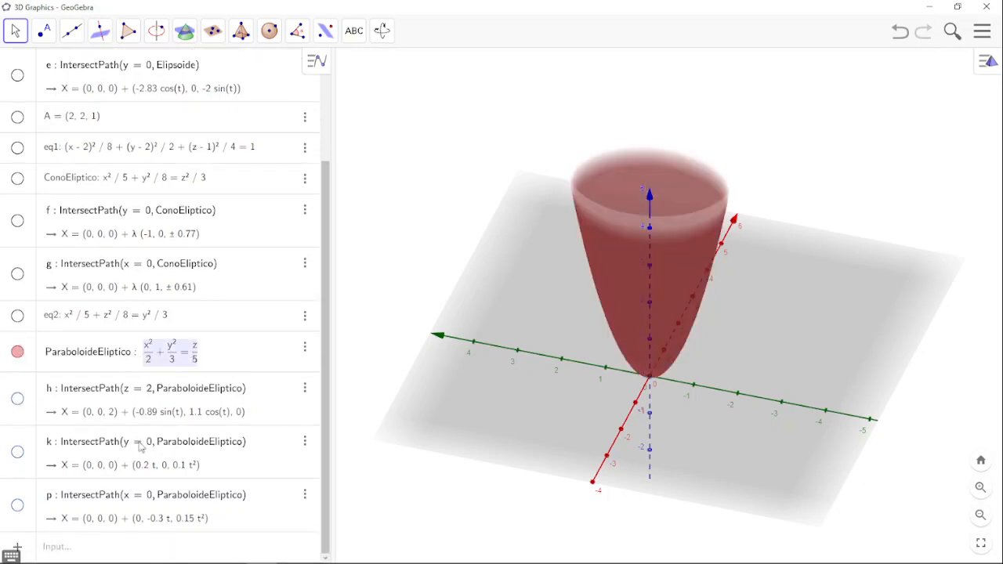
{"action": "left_click", "coordinate": [92, 554]}
{"action": "type", "text": "x²/2+y²/3=z/5"}
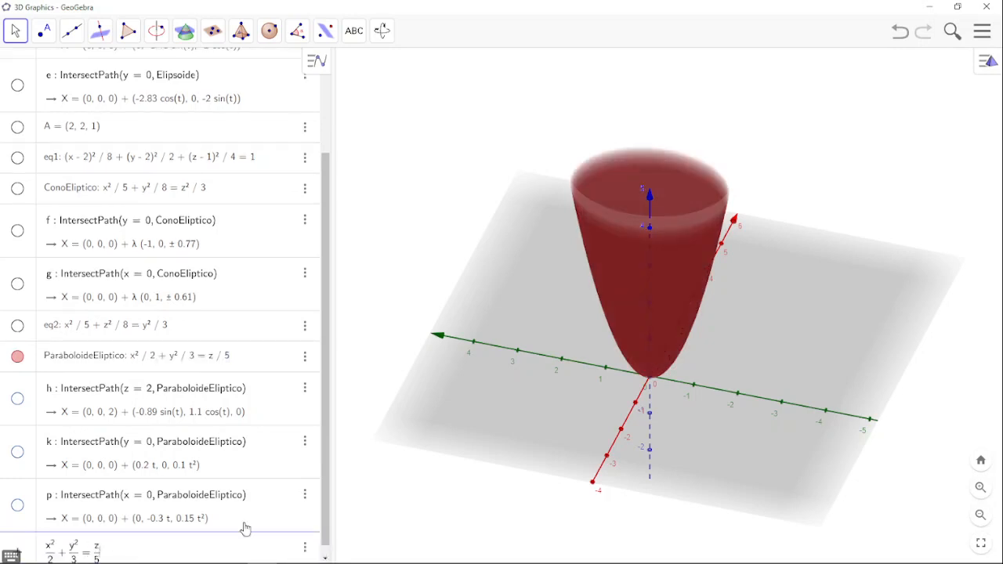
{"action": "scroll", "coordinate": [122, 444], "scroll_direction": "down", "scroll_amount": 1}
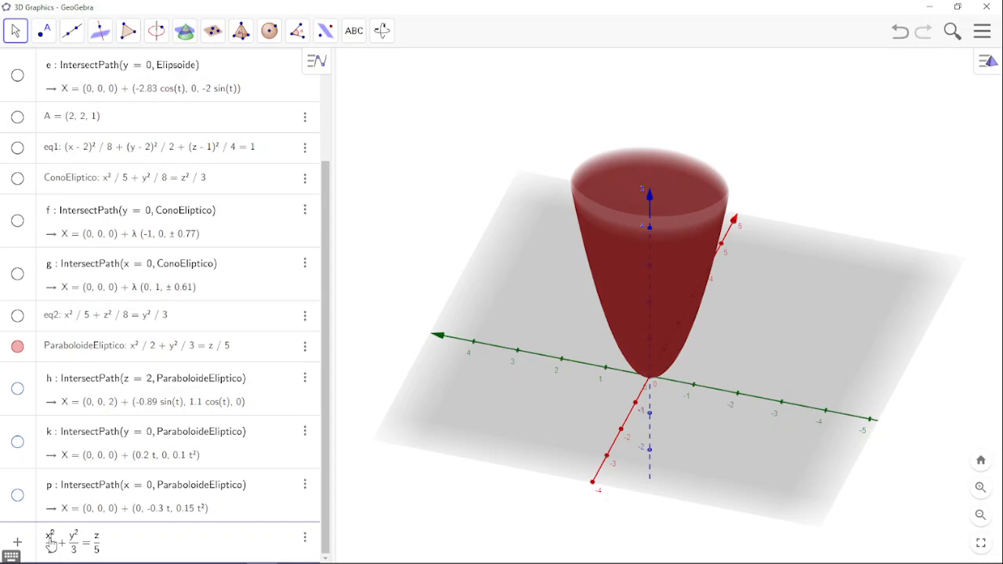
{"action": "key", "text": "BackSpace"}
{"action": "type", "text": "z"}
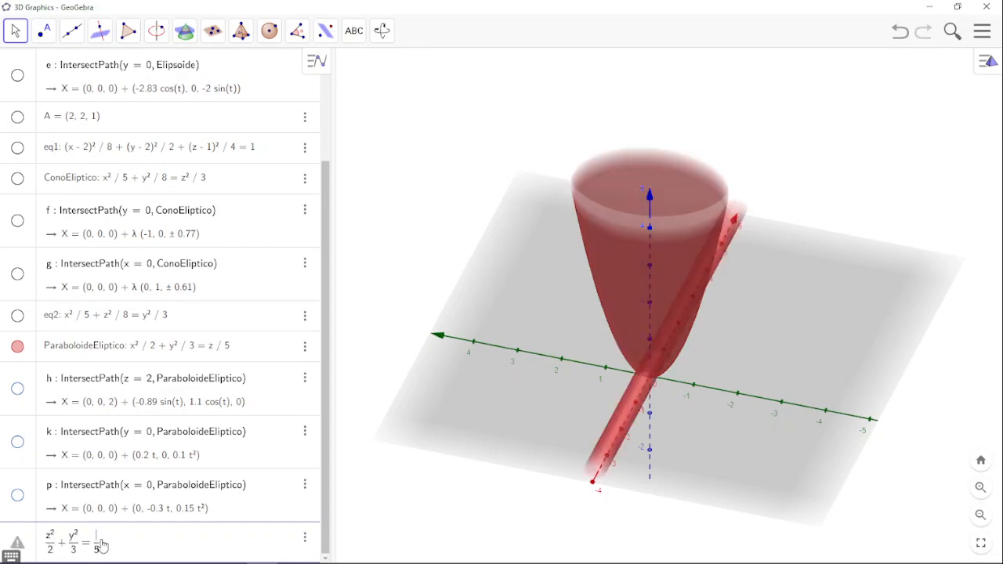
{"action": "type", "text": "x"}
{"action": "key", "text": "Return"}
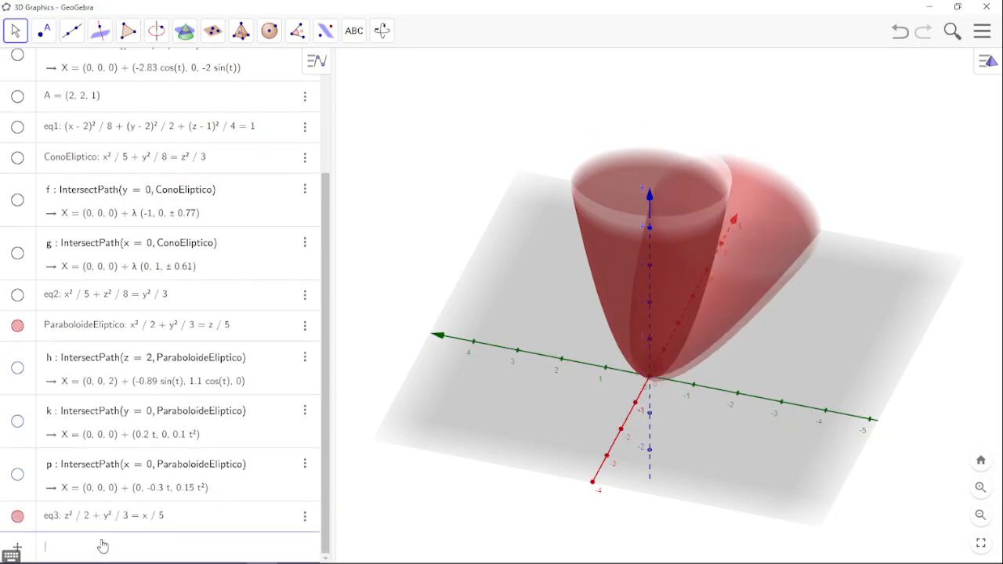
Hide ParaboloideEliptico and examine the paraboloid opening along the x-axis from several angles
{"action": "left_click_drag", "start_coordinate": [771, 466], "coordinate": [725, 384]}
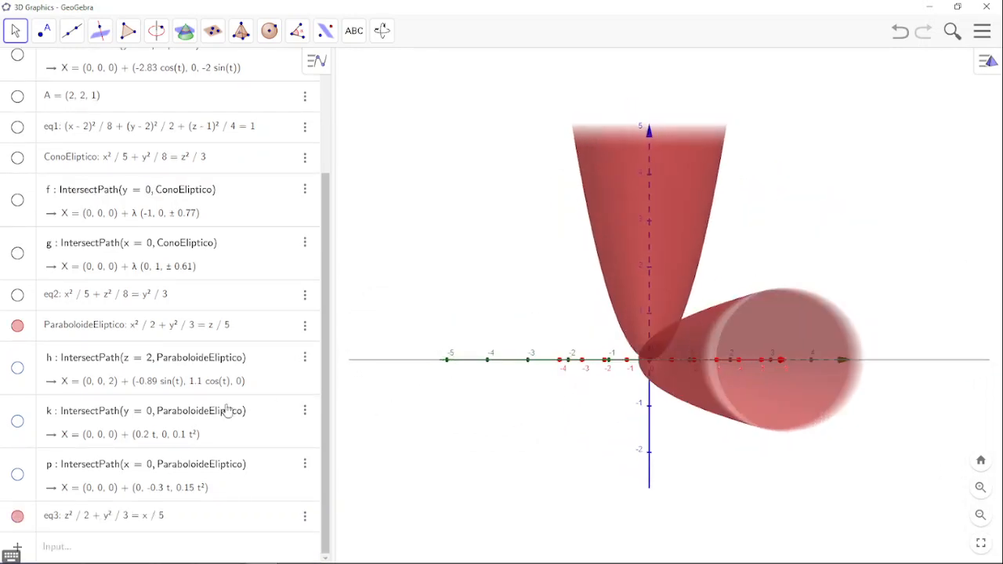
{"action": "left_click", "coordinate": [17, 325]}
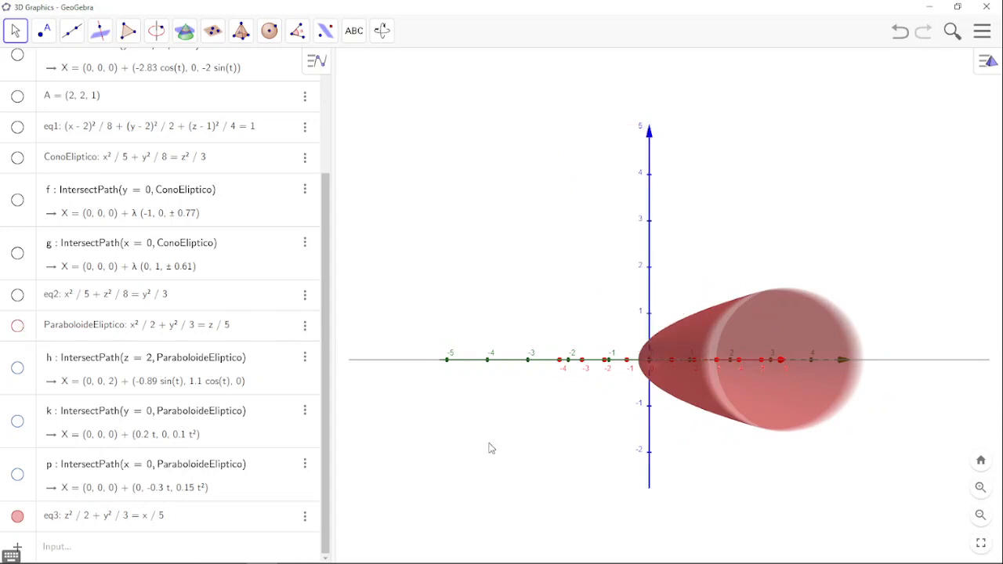
{"action": "left_click_drag", "start_coordinate": [546, 448], "coordinate": [555, 443]}
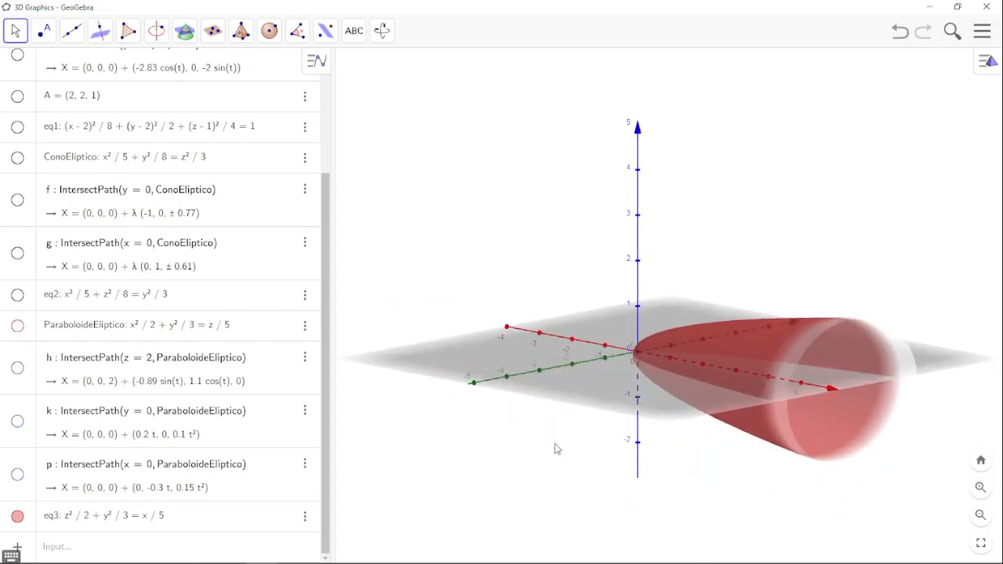
{"action": "left_click_drag", "start_coordinate": [813, 404], "coordinate": [776, 465]}
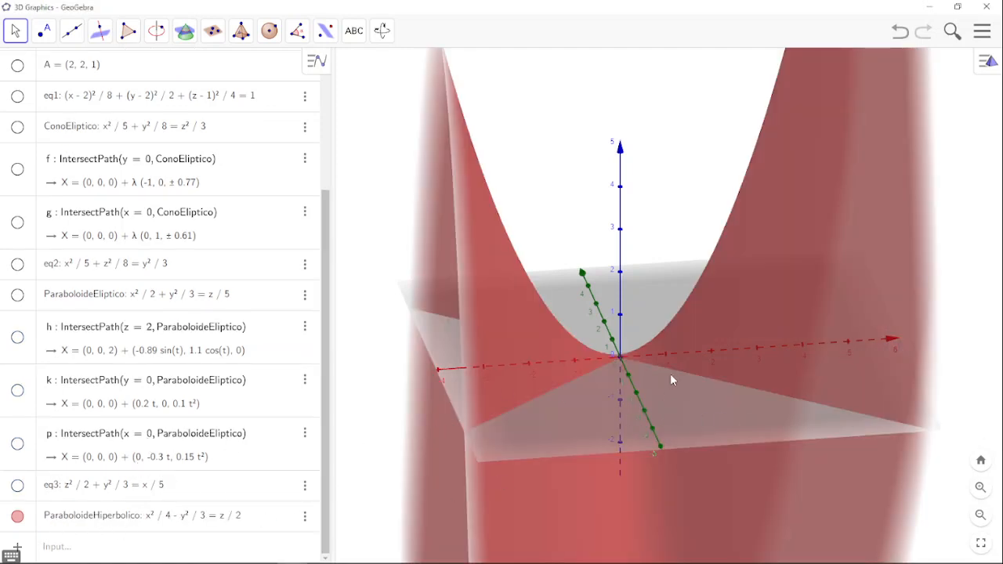
Examine the saddle shape of ParaboloideHiperbolico and its orientation to the axes from several angles
{"action": "left_click_drag", "start_coordinate": [670, 373], "coordinate": [734, 377]}
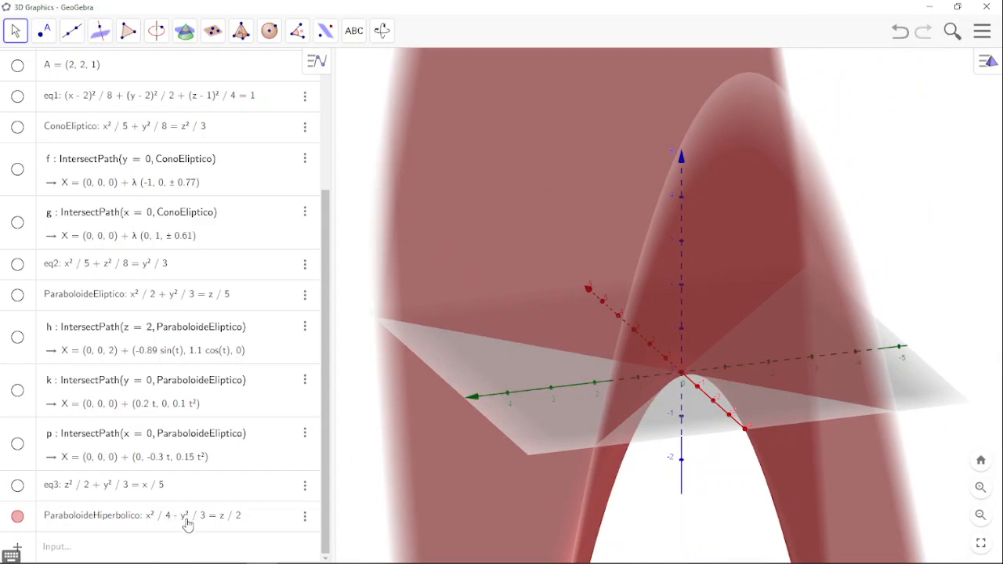
{"action": "left_click_drag", "start_coordinate": [506, 378], "coordinate": [508, 401]}
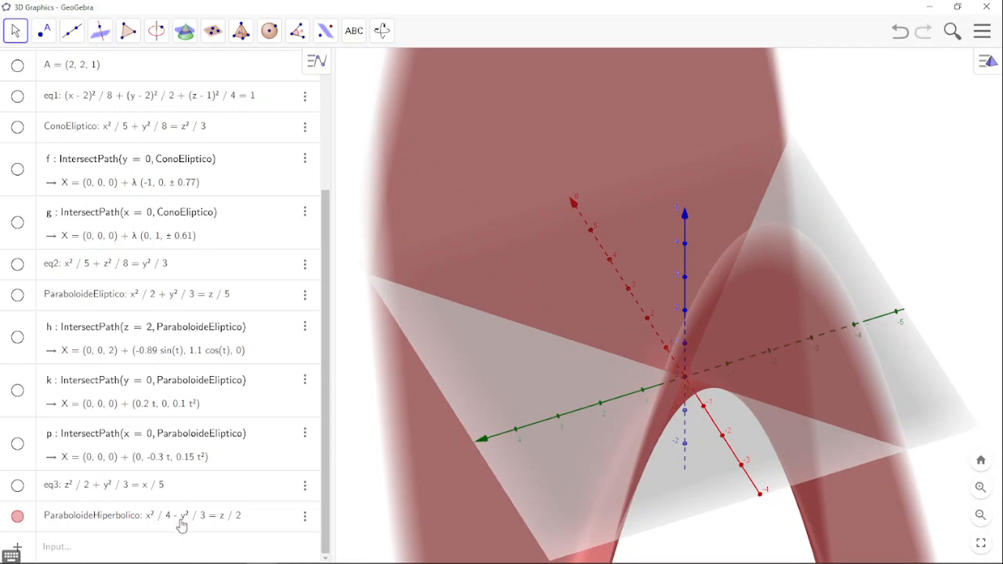
{"action": "left_click", "coordinate": [175, 523]}
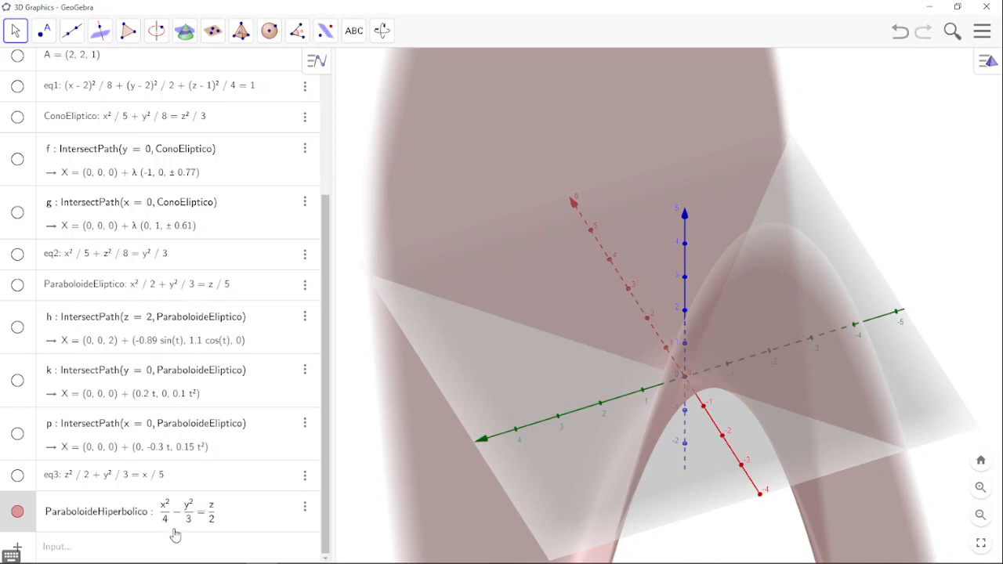
{"action": "left_click_drag", "start_coordinate": [522, 489], "coordinate": [546, 480]}
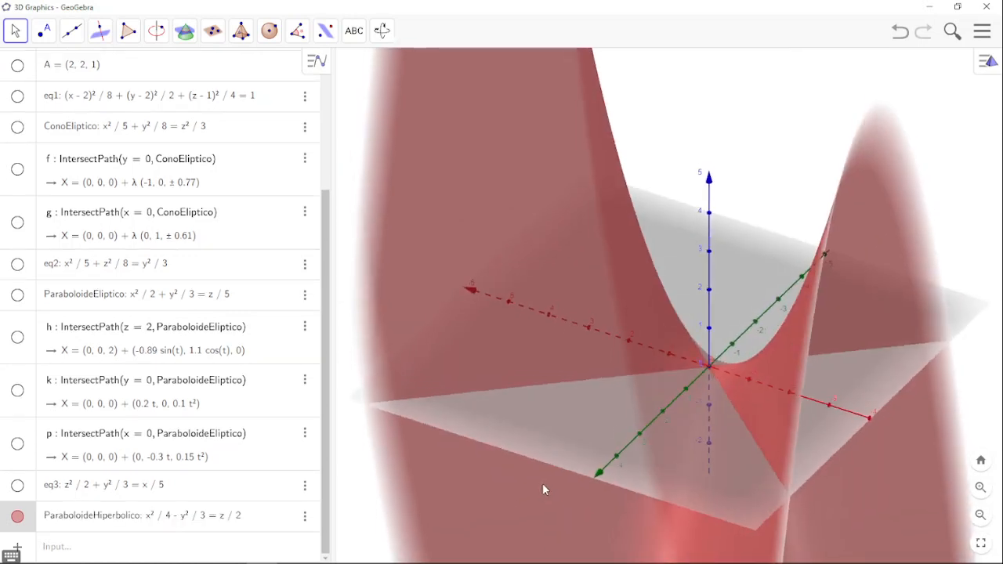
Intersect ParaboloideHiperbolico with the plane z = 0, and hide the surface to view the section from above
{"action": "left_click", "coordinate": [117, 553]}
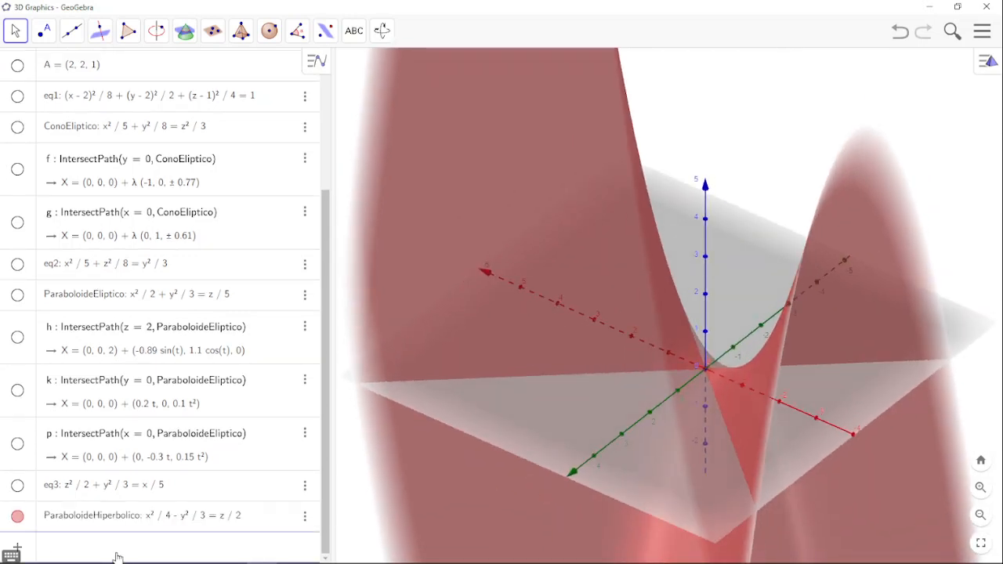
{"action": "type", "text": "inter"}
{"action": "mouse_move", "coordinate": [94, 457]}
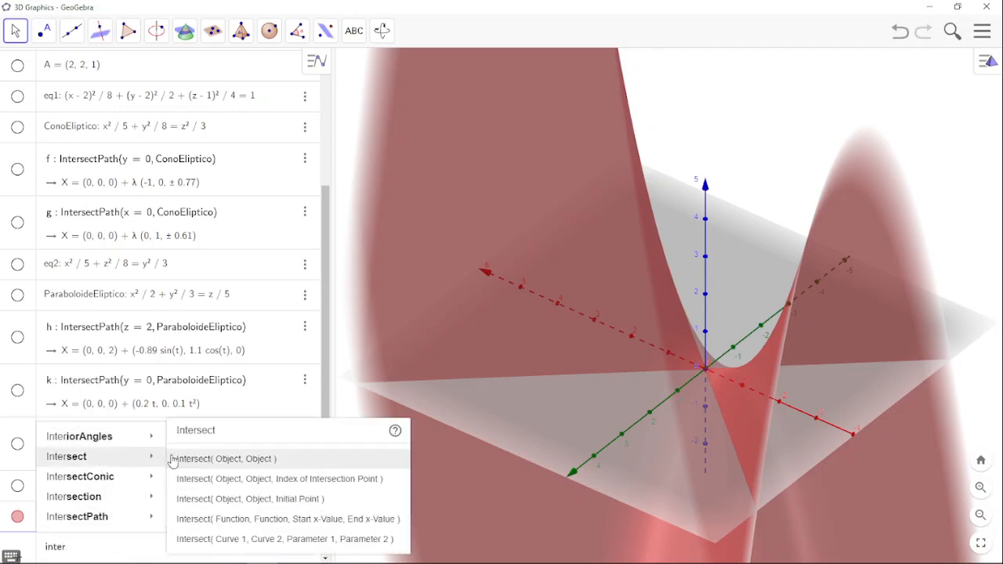
{"action": "left_click", "coordinate": [190, 459]}
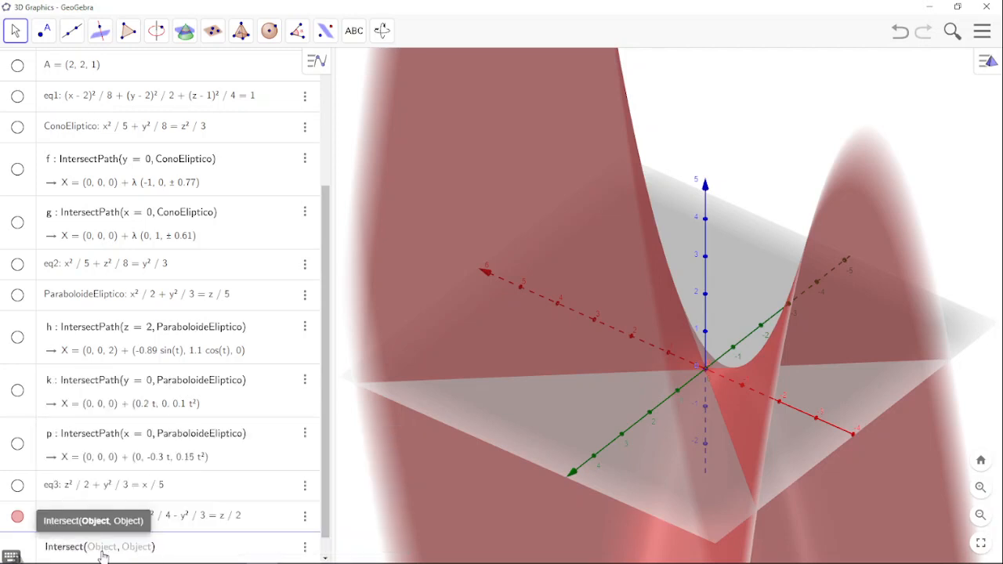
{"action": "type", "text": "Parabo"}
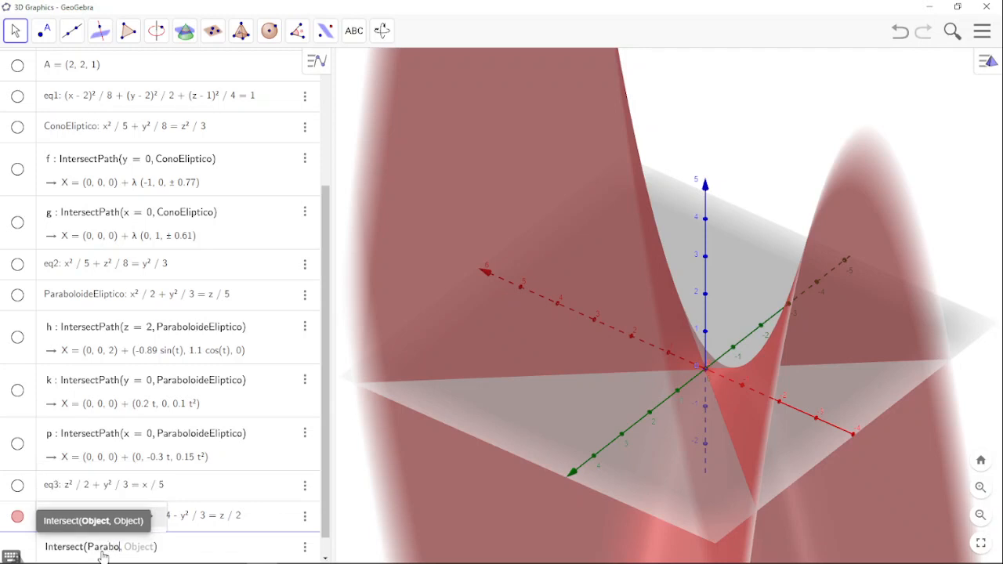
{"action": "type", "text": "loideHu"}
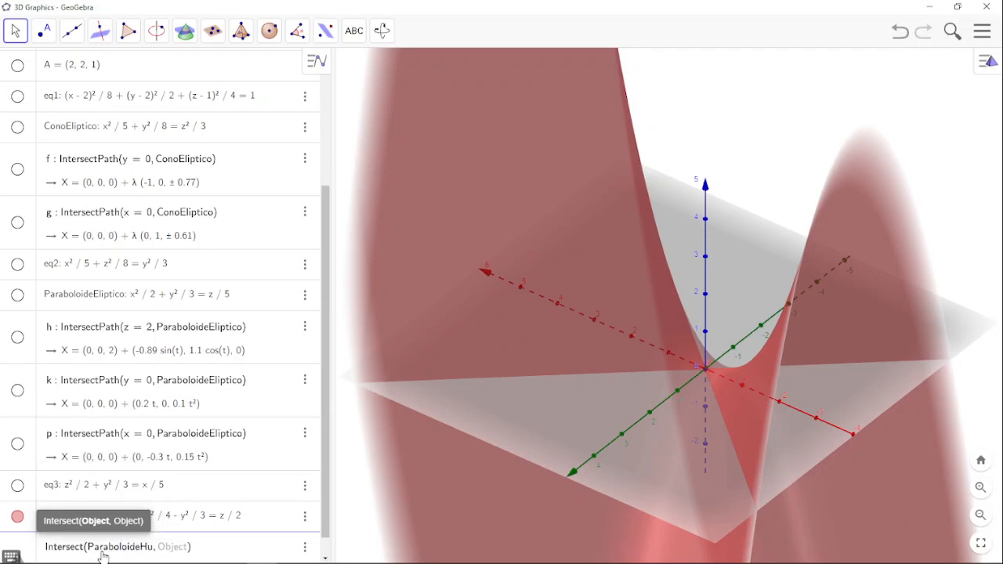
{"action": "key", "text": "BackSpace"}
{"action": "type", "text": "iperbolico"}
{"action": "key", "text": "Right"}
{"action": "type", "text": "z "}
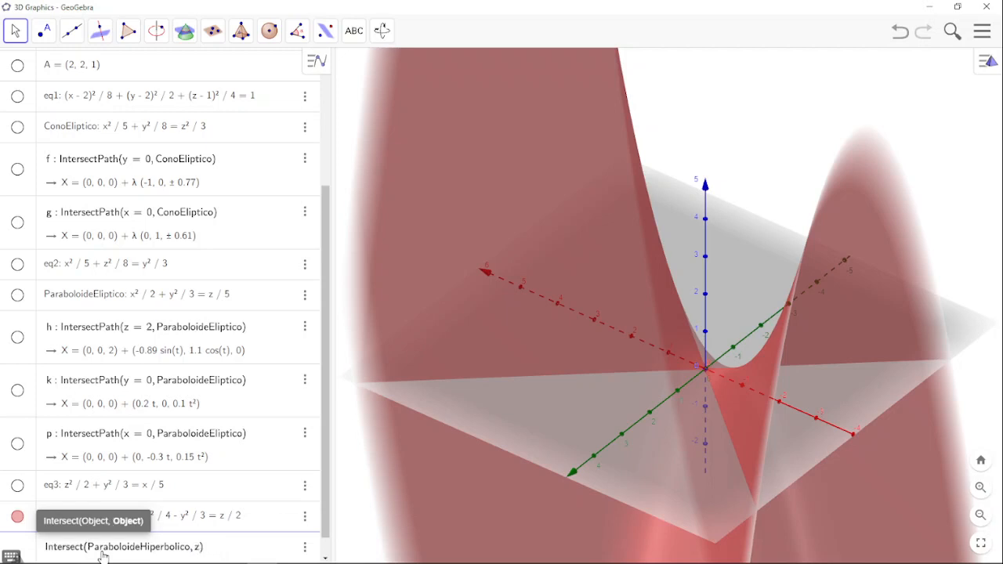
{"action": "type", "text": "= 0"}
{"action": "key", "text": "Return"}
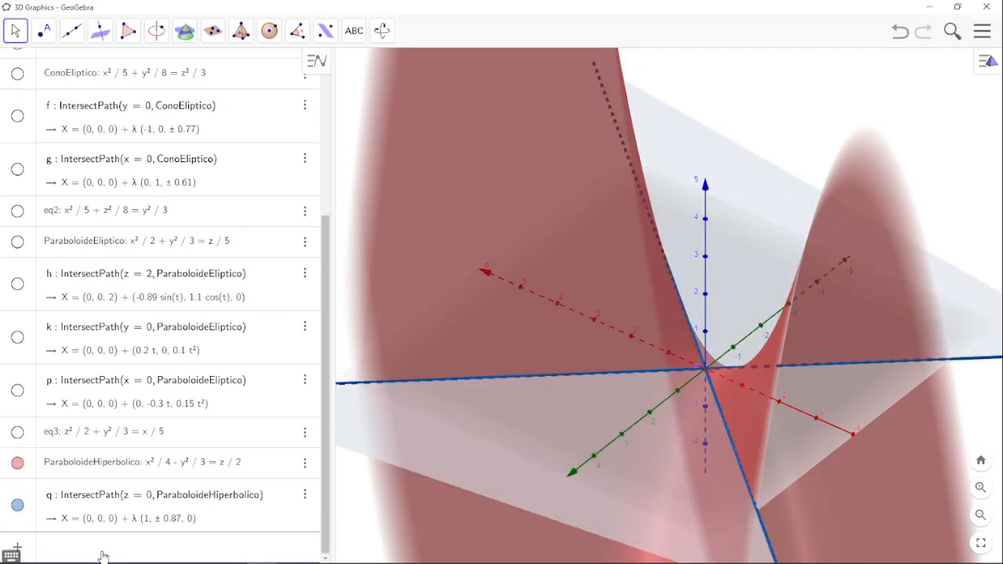
{"action": "left_click_drag", "start_coordinate": [665, 352], "coordinate": [476, 416]}
{"action": "left_click", "coordinate": [17, 464]}
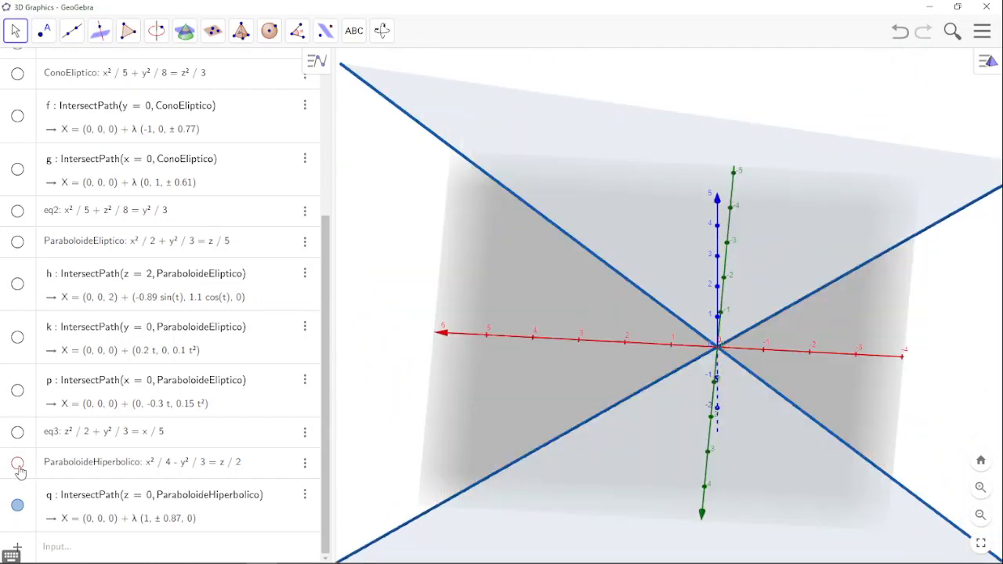
Show ParaboloideHiperbolico again and intersect it with the plane x = 0, using a copy of the z = 0 section's IntersectPath command
{"action": "left_click", "coordinate": [18, 464]}
{"action": "left_click_drag", "start_coordinate": [472, 481], "coordinate": [550, 456]}
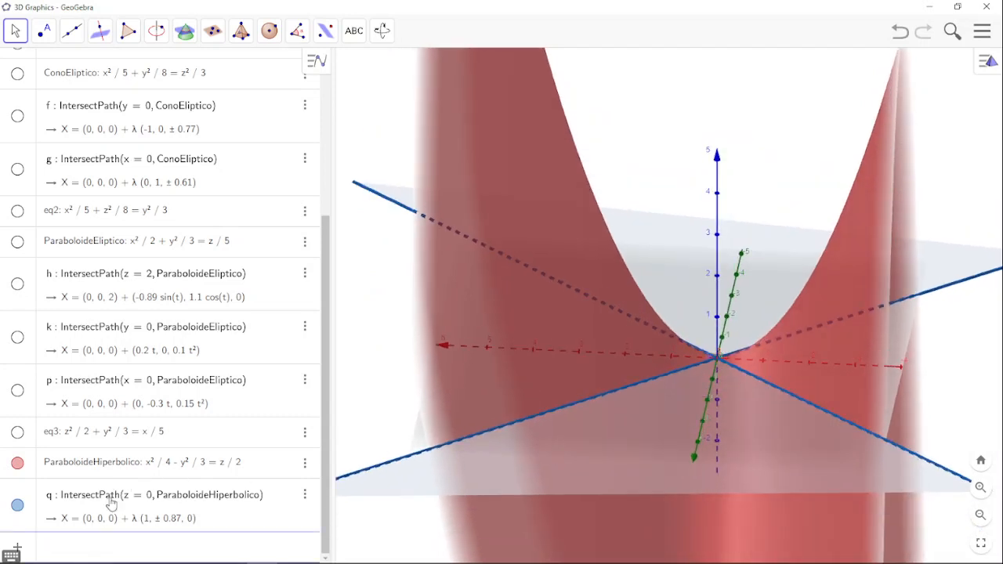
{"action": "left_click", "coordinate": [100, 508]}
{"action": "left_click_drag", "start_coordinate": [61, 494], "coordinate": [217, 504]}
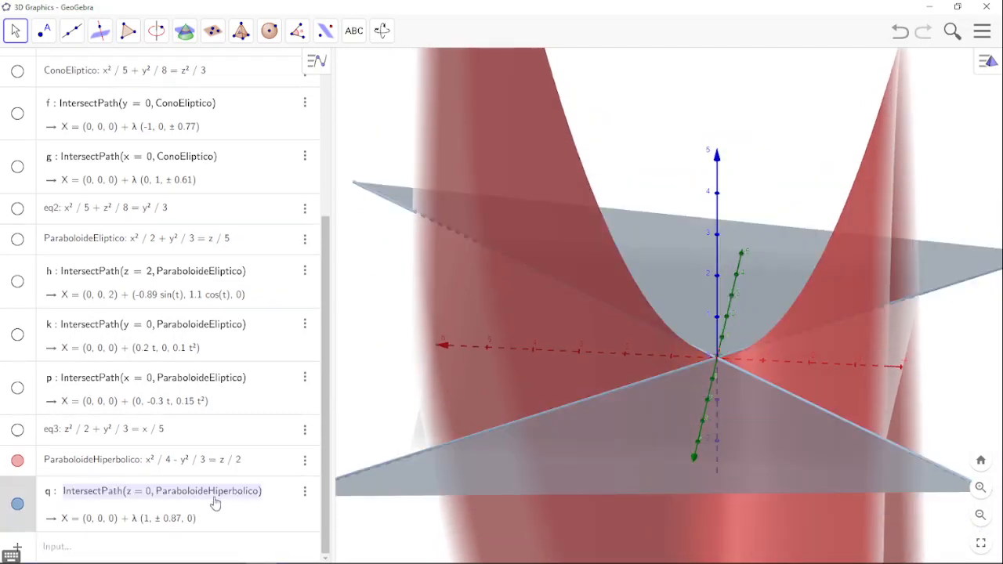
{"action": "key", "text": "ctrl+c"}
{"action": "left_click", "coordinate": [98, 548]}
{"action": "key", "text": "ctrl+v"}
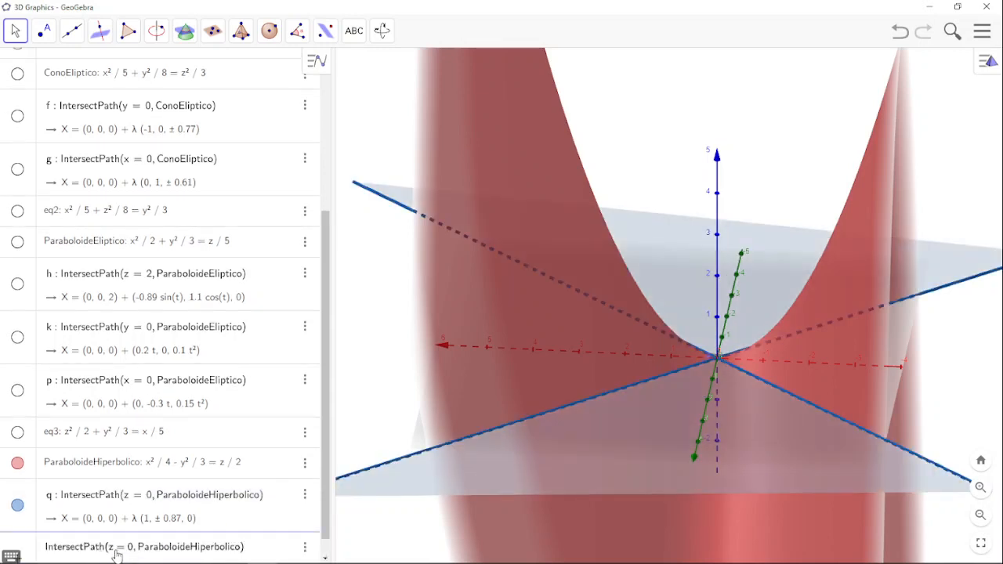
{"action": "key", "text": "BackSpace"}
{"action": "type", "text": "x"}
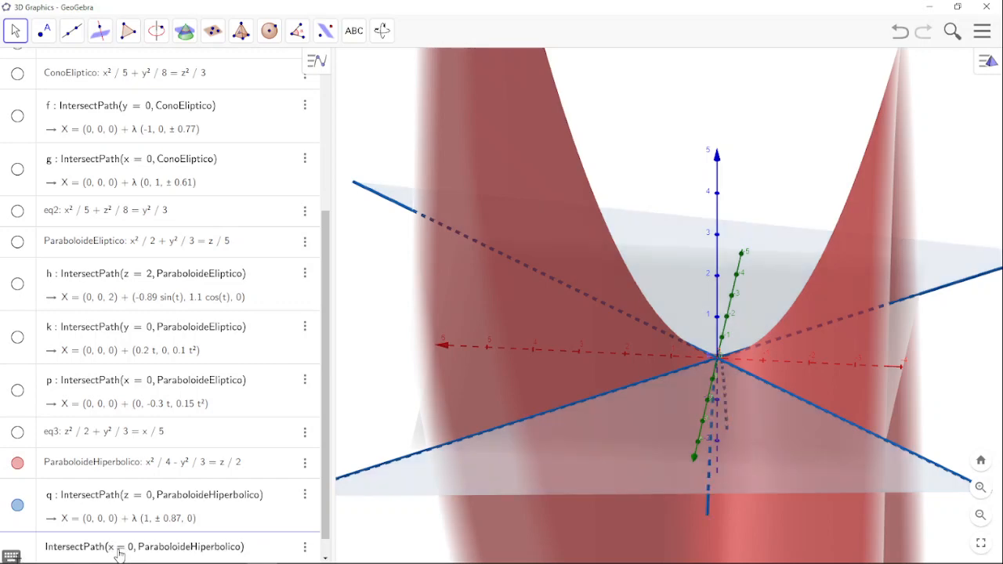
{"action": "key", "text": "Return"}
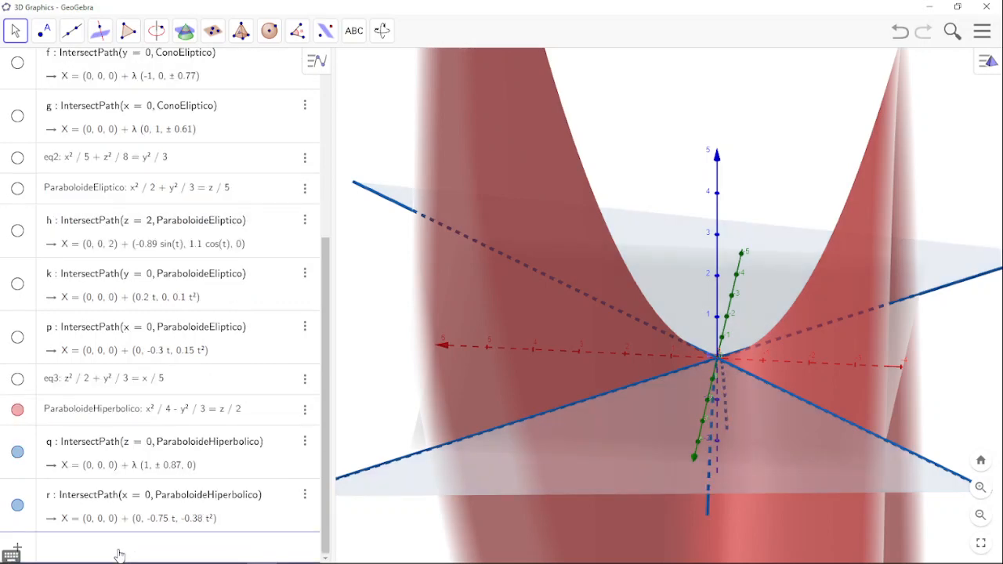
Hide ParaboloideHiperbolico and examine its x = 0 section against the z = 0 section from several angles
{"action": "left_click_drag", "start_coordinate": [525, 455], "coordinate": [497, 438]}
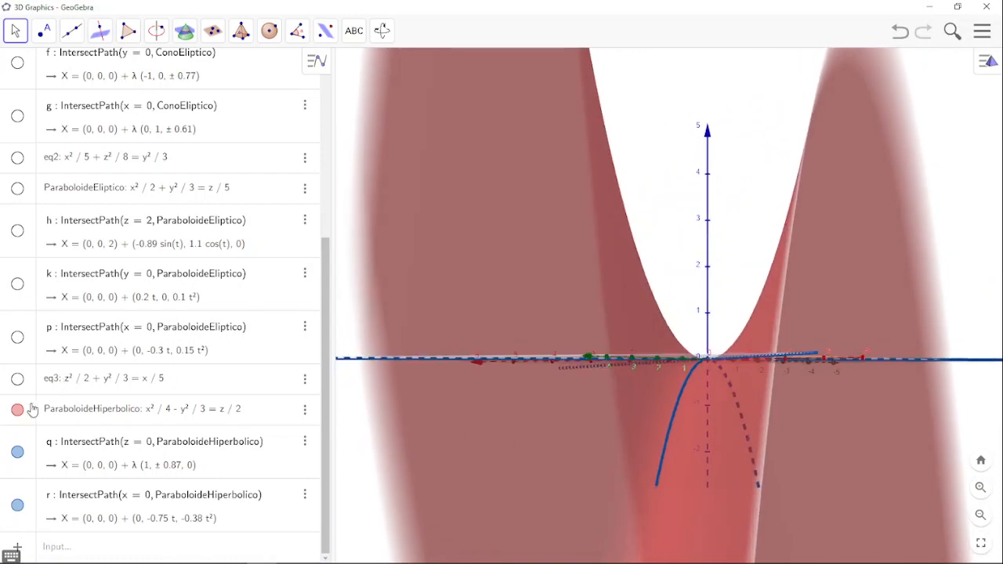
{"action": "left_click", "coordinate": [18, 409]}
{"action": "left_click_drag", "start_coordinate": [506, 463], "coordinate": [544, 423]}
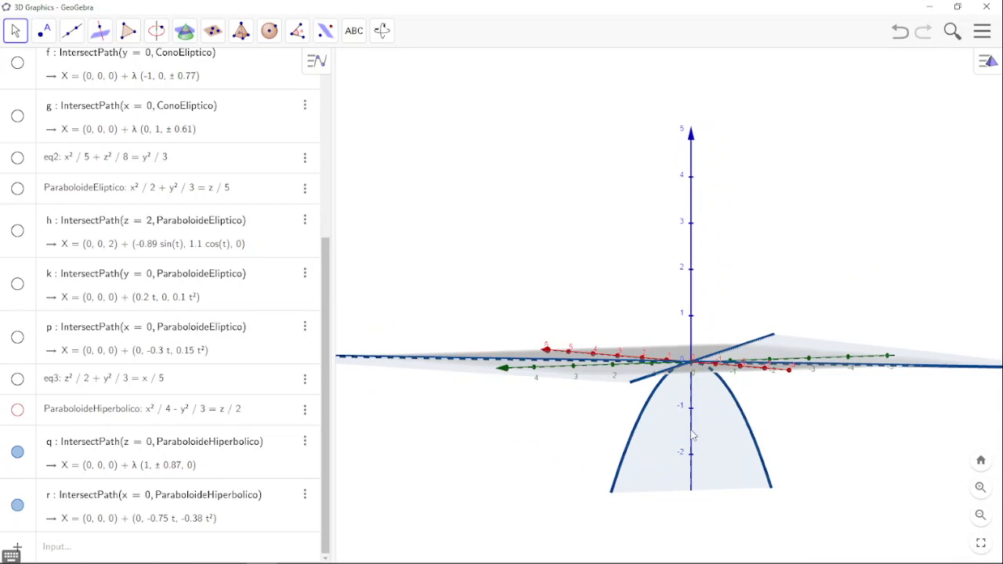
{"action": "left_click_drag", "start_coordinate": [725, 394], "coordinate": [710, 418]}
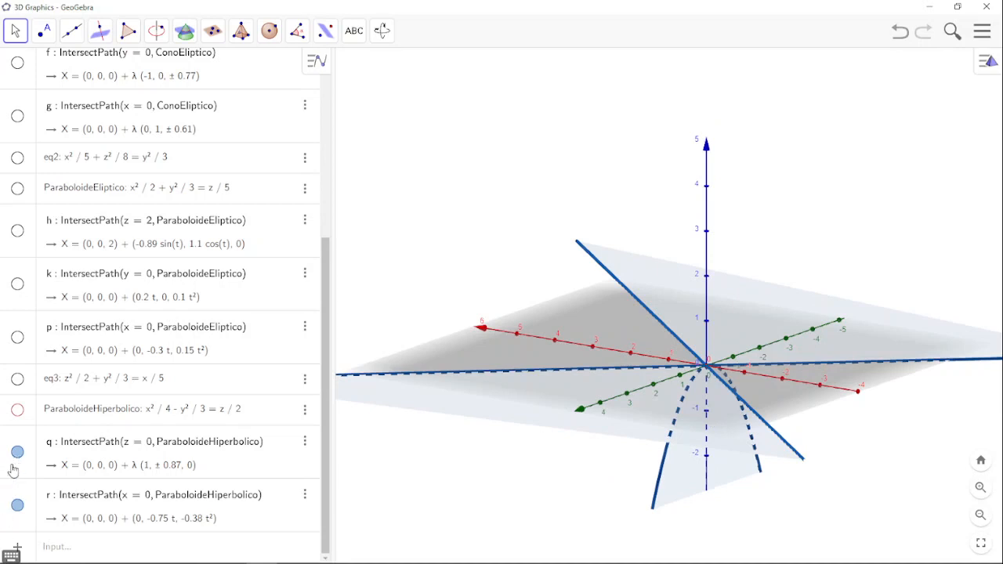
Show ParaboloideHiperbolico again and intersect it with the plane y = 0, using the copied IntersectPath command
{"action": "left_click", "coordinate": [17, 410]}
{"action": "left_click", "coordinate": [85, 546]}
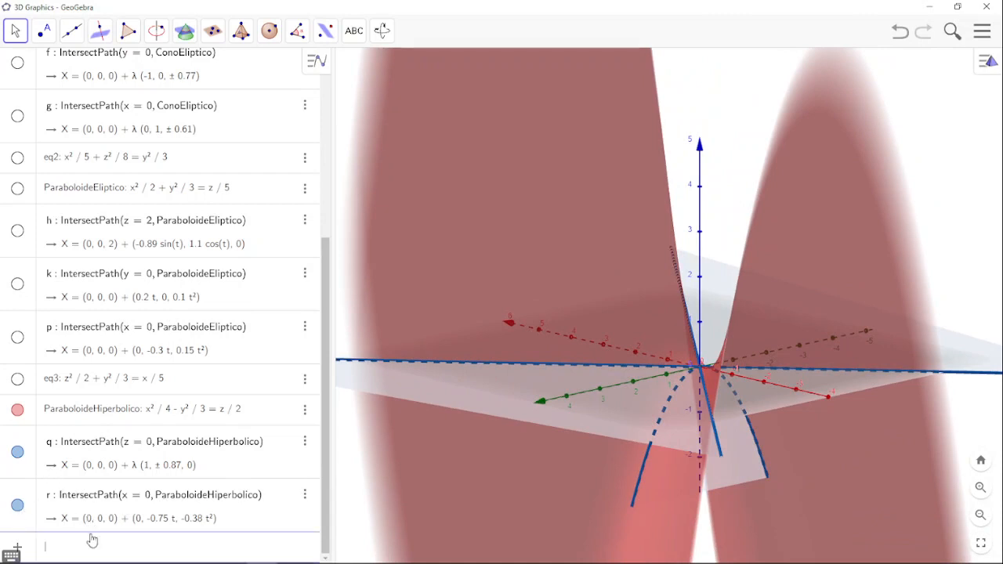
{"action": "key", "text": "ctrl+v"}
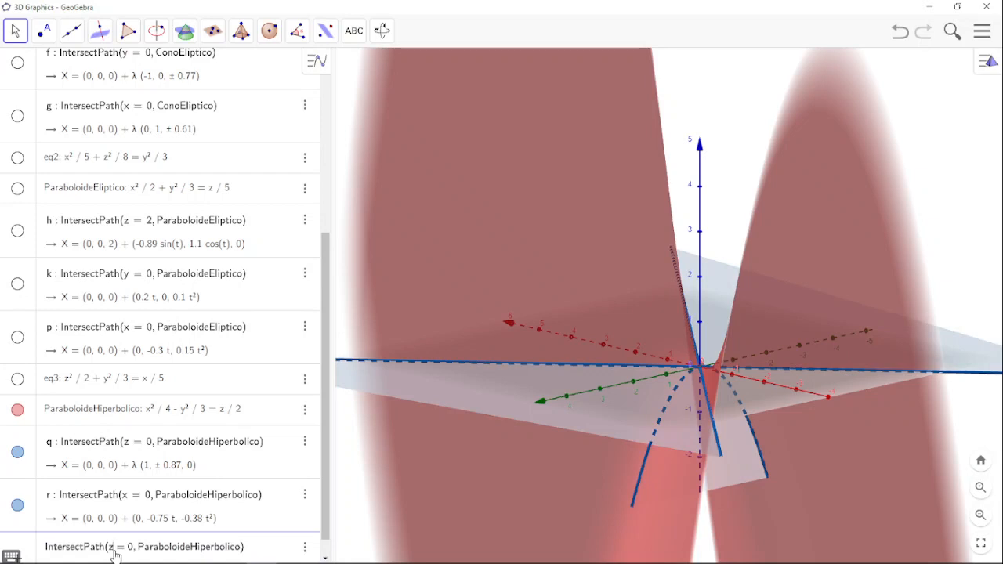
{"action": "key", "text": "BackSpace"}
{"action": "type", "text": "y"}
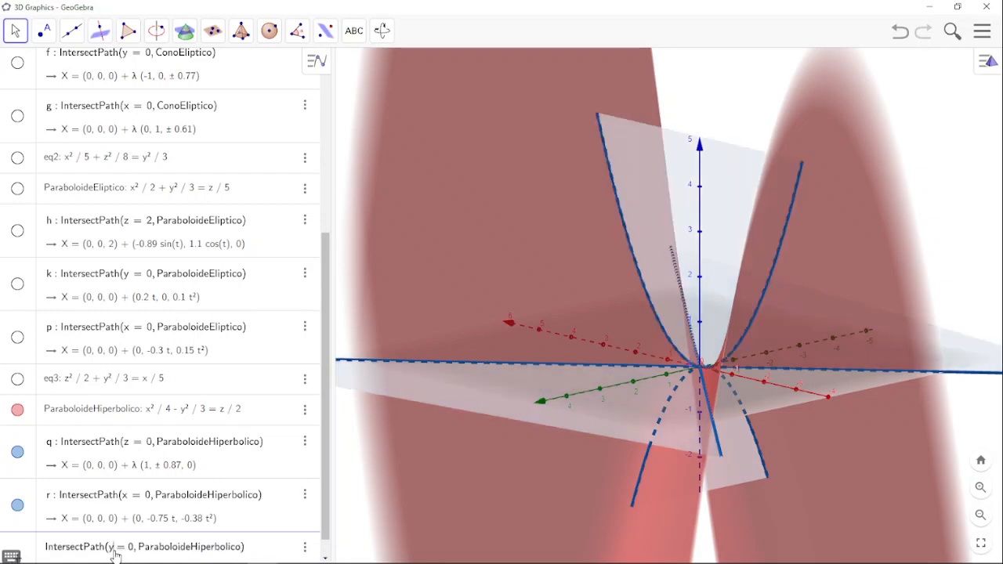
{"action": "key", "text": "Return"}
View the y = 0 section on ParaboloideHiperbolico, and hide the surface to examine all three coordinate-plane sections together
{"action": "left_click_drag", "start_coordinate": [609, 386], "coordinate": [640, 401]}
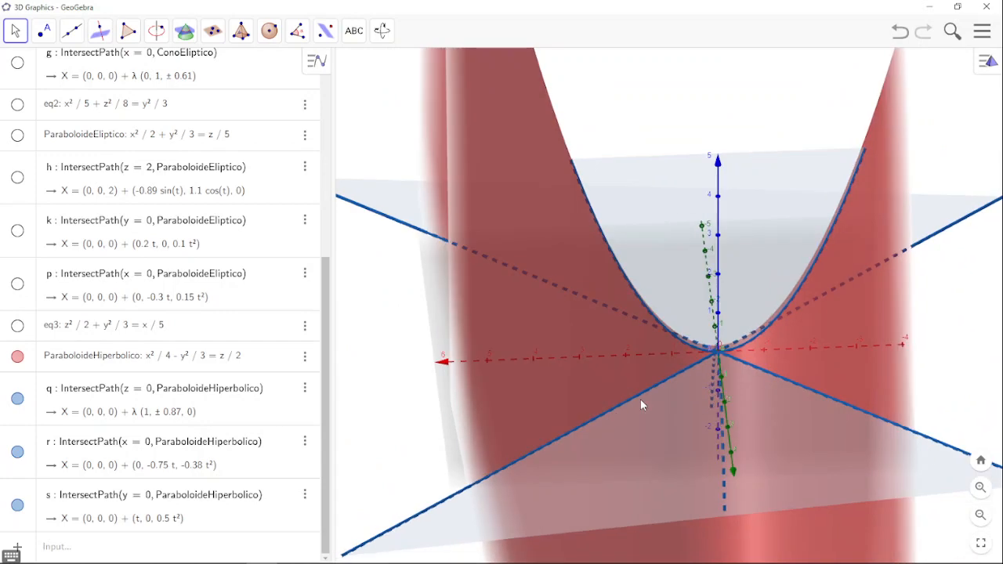
{"action": "left_click", "coordinate": [17, 357]}
{"action": "mouse_move", "coordinate": [543, 374]}
{"action": "left_mouse_down"}
{"action": "mouse_move", "coordinate": [513, 340]}
{"action": "mouse_move", "coordinate": [499, 347]}
{"action": "mouse_move", "coordinate": [545, 373]}
{"action": "mouse_move", "coordinate": [534, 357]}
{"action": "left_mouse_up"}
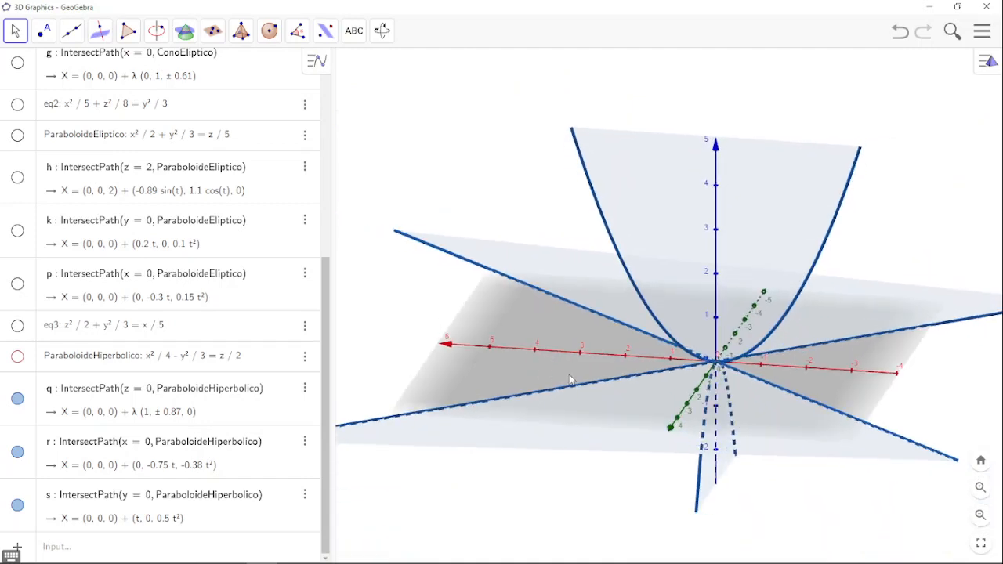
Show ParaboloideHiperbolico again and hide its x = 0 and y = 0 sections
{"action": "left_click", "coordinate": [18, 357]}
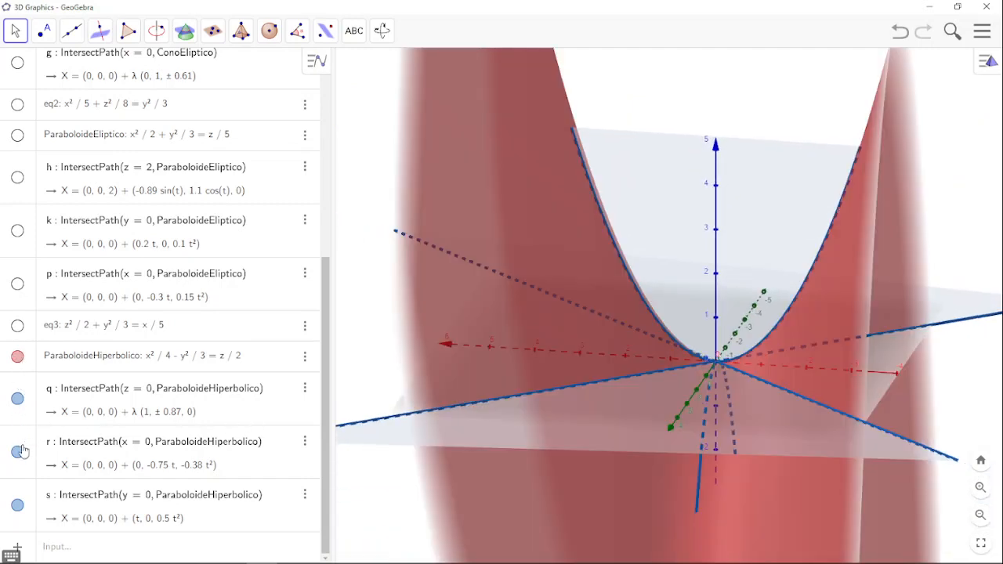
{"action": "left_click", "coordinate": [18, 454]}
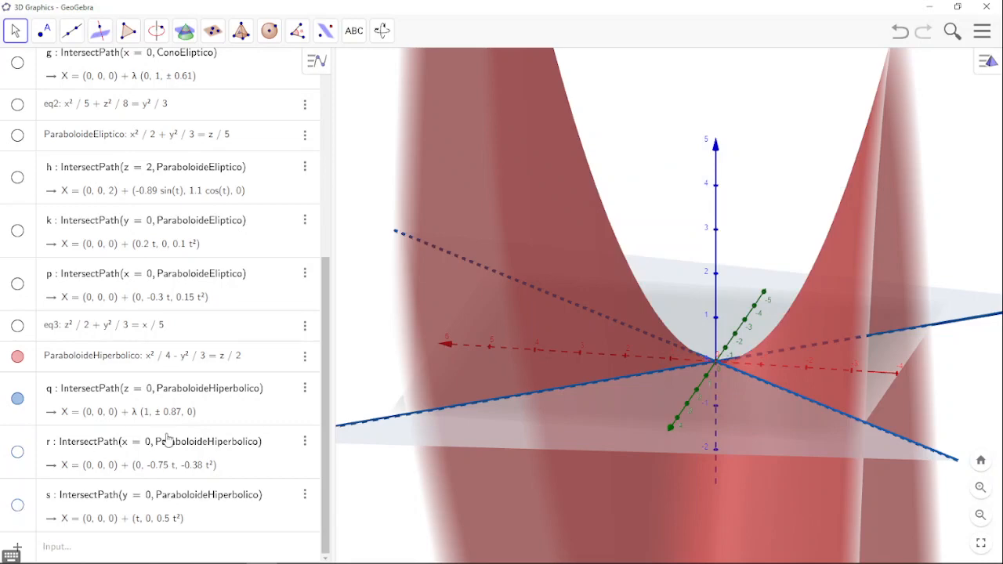
{"action": "left_click_drag", "start_coordinate": [586, 389], "coordinate": [620, 392]}
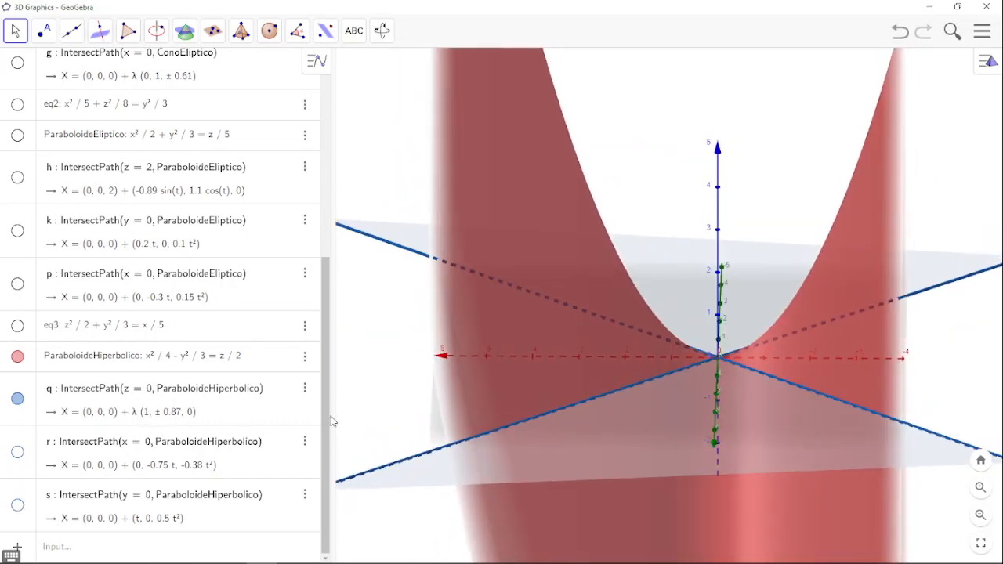
Intersect ParaboloideHiperbolico with the plane z = 1, using a copy of the z = 0 section's IntersectPath command
{"action": "left_click", "coordinate": [128, 395]}
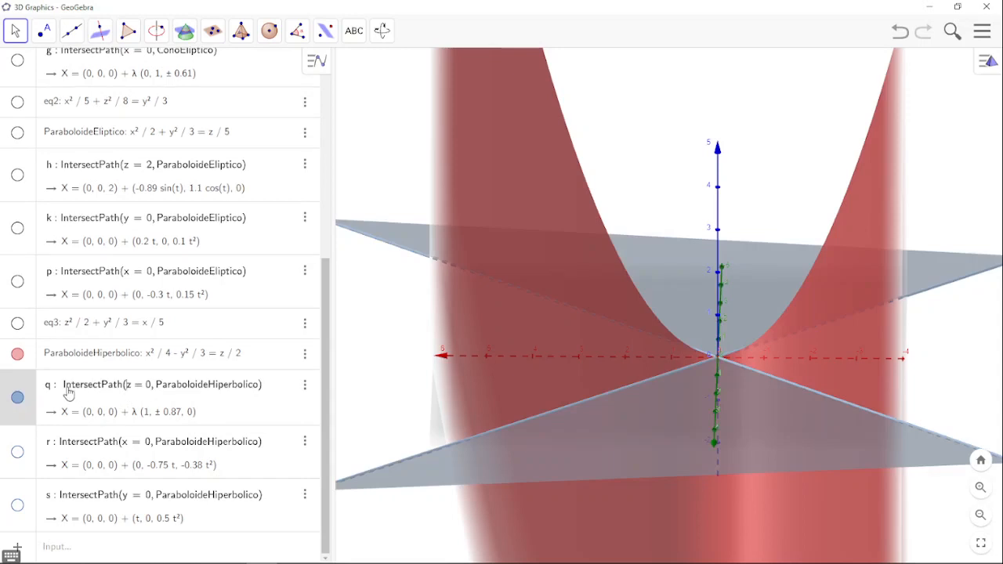
{"action": "left_click", "coordinate": [66, 547]}
{"action": "type", "text": "IntersectPath(z = 0, ParaboloideHiperbolico)"}
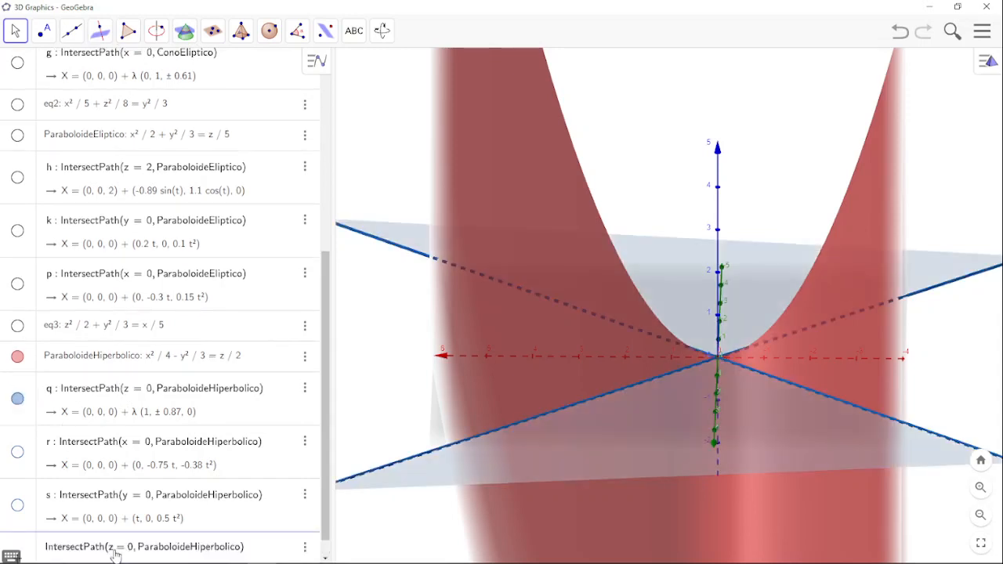
{"action": "key", "text": "BackSpace"}
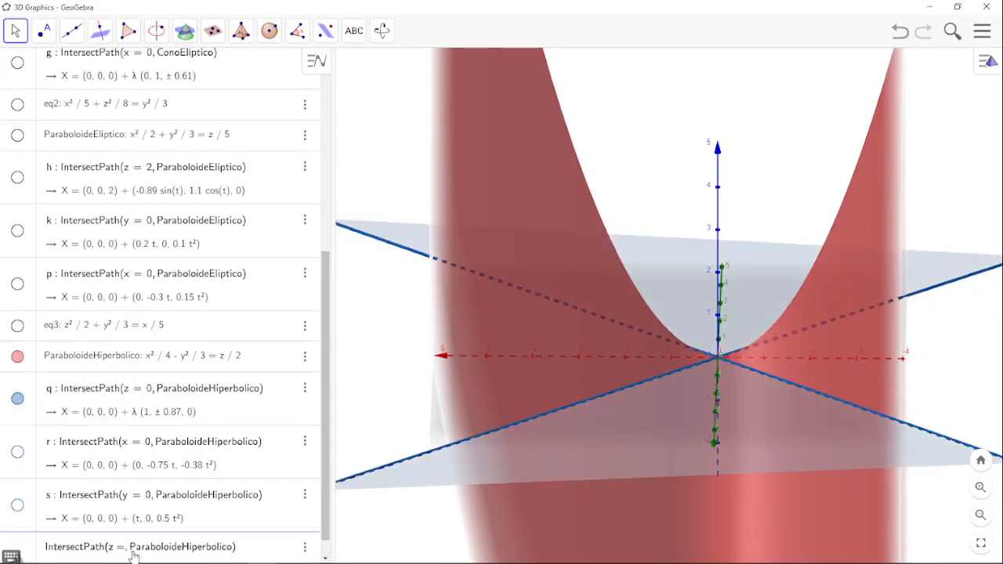
{"action": "type", "text": "1"}
{"action": "key", "text": "Return"}
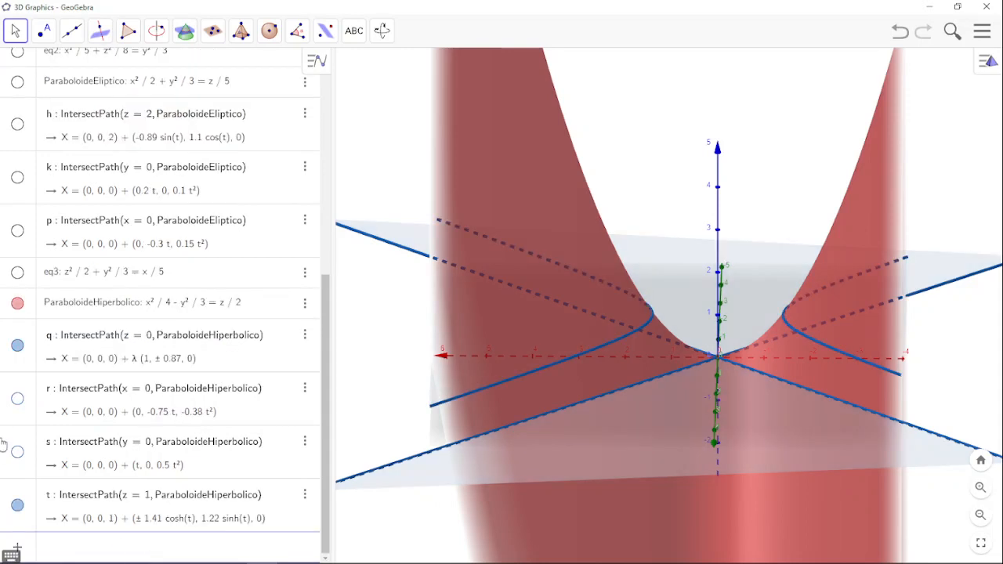
Hide the z = 0 section and ParaboloideHiperbolico, and examine the z = 1 section from above and from the side
{"action": "left_click", "coordinate": [18, 346]}
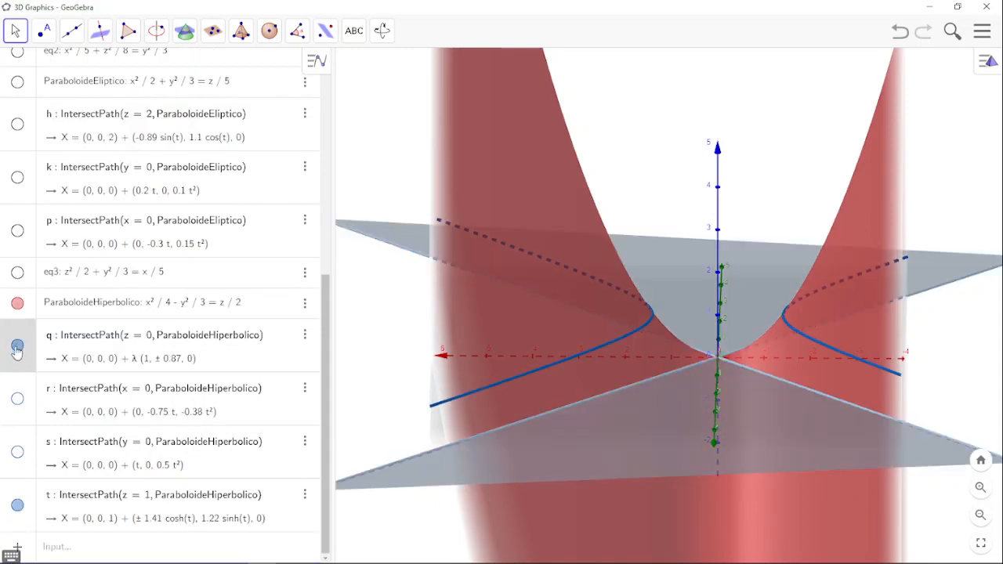
{"action": "left_click", "coordinate": [17, 302]}
{"action": "mouse_move", "coordinate": [692, 358]}
{"action": "left_mouse_down"}
{"action": "mouse_move", "coordinate": [690, 385]}
{"action": "mouse_move", "coordinate": [708, 357]}
{"action": "left_mouse_up"}
{"action": "mouse_move", "coordinate": [684, 389]}
{"action": "left_mouse_down"}
{"action": "mouse_move", "coordinate": [694, 358]}
{"action": "mouse_move", "coordinate": [691, 404]}
{"action": "left_mouse_up"}
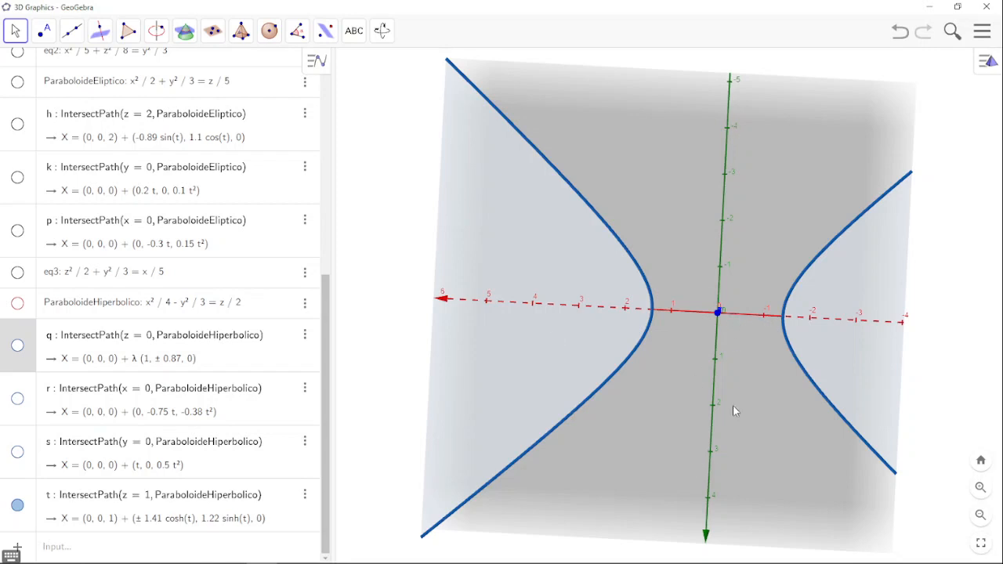
{"action": "left_click_drag", "start_coordinate": [733, 404], "coordinate": [755, 421]}
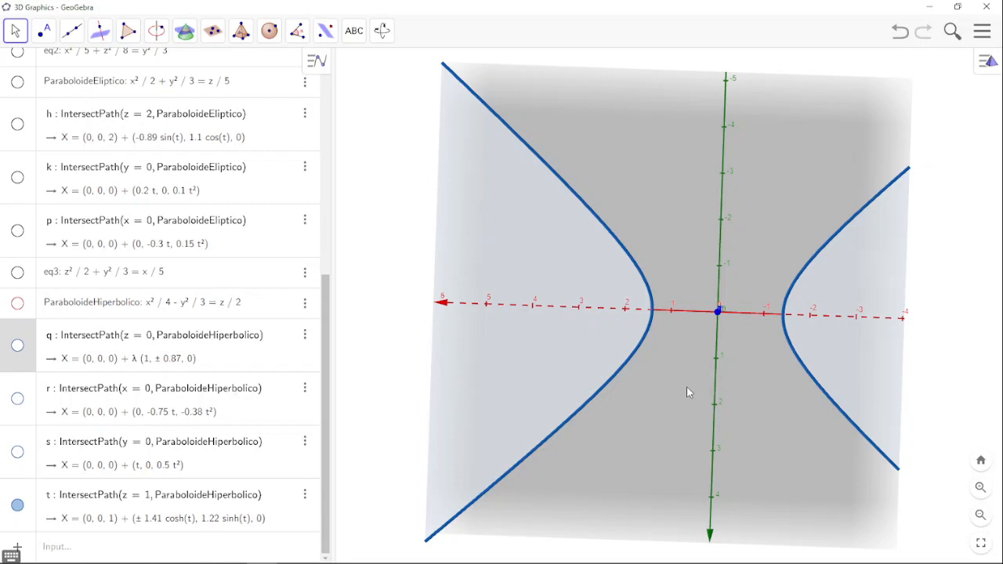
{"action": "left_click_drag", "start_coordinate": [687, 392], "coordinate": [690, 387]}
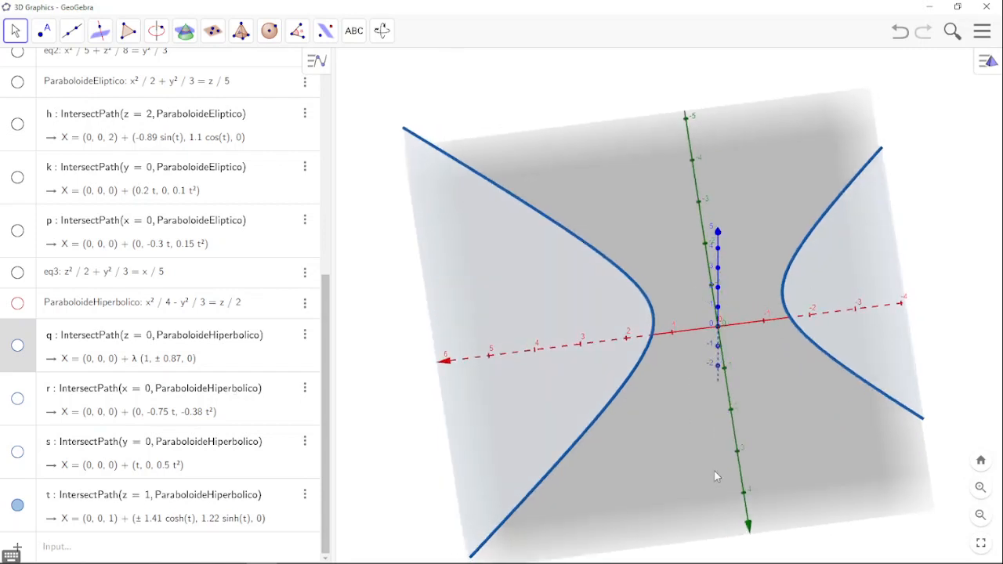
{"action": "left_click_drag", "start_coordinate": [716, 476], "coordinate": [731, 457]}
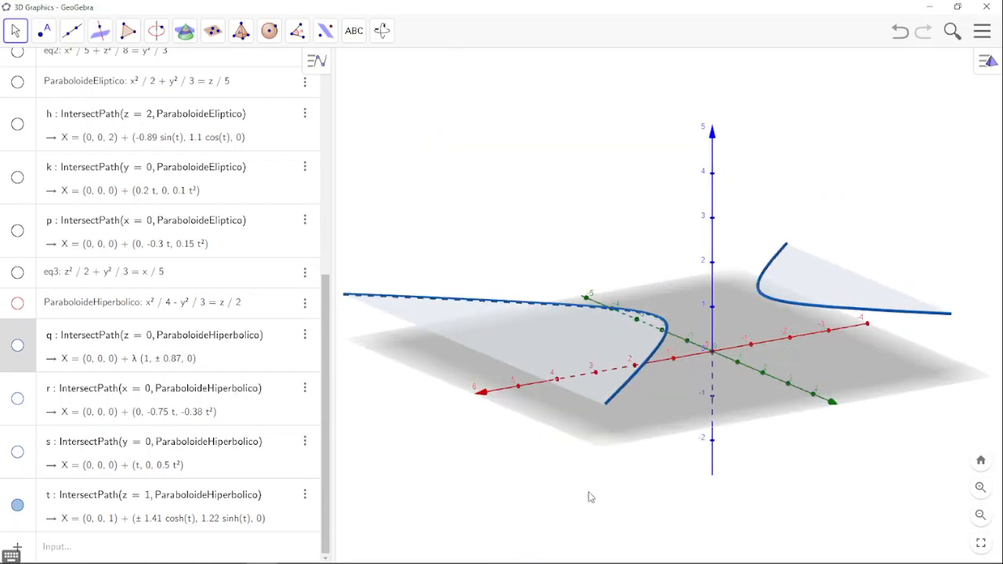
Intersect ParaboloideHiperbolico with the plane z = -2 and view the section alongside the z = 1 section
{"action": "left_click", "coordinate": [67, 544]}
{"action": "type", "text": "IntersectPath(z = 0, ParaboloideHiperbolico)"}
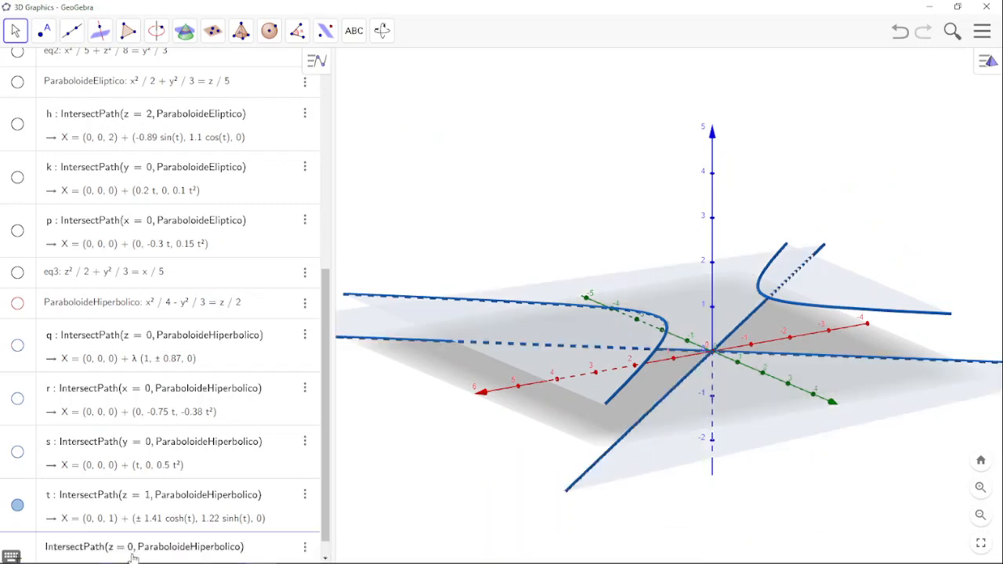
{"action": "left_click", "coordinate": [132, 553]}
{"action": "key", "text": "BackSpace"}
{"action": "type", "text": "-2"}
{"action": "key", "text": "Return"}
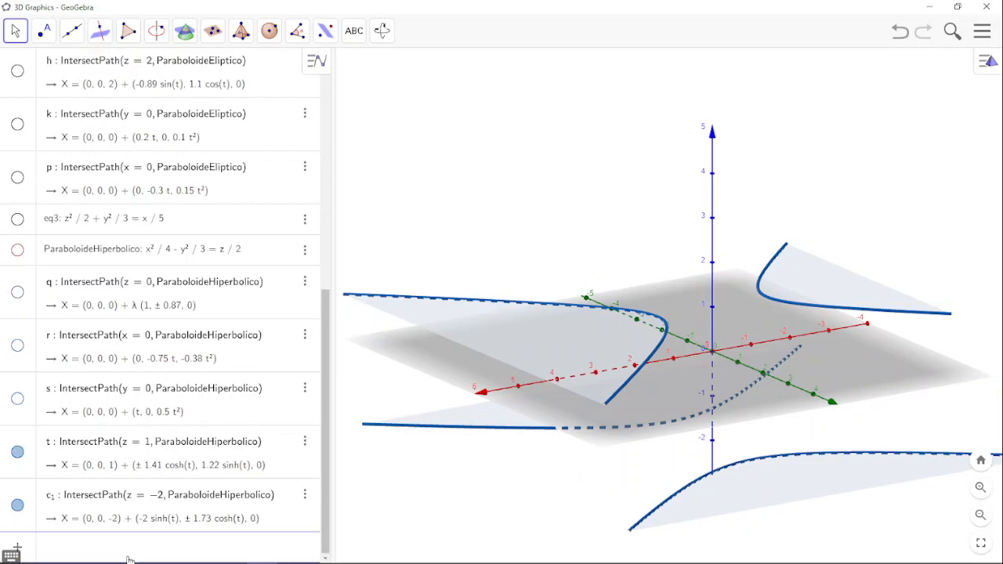
{"action": "left_click_drag", "start_coordinate": [571, 436], "coordinate": [605, 408]}
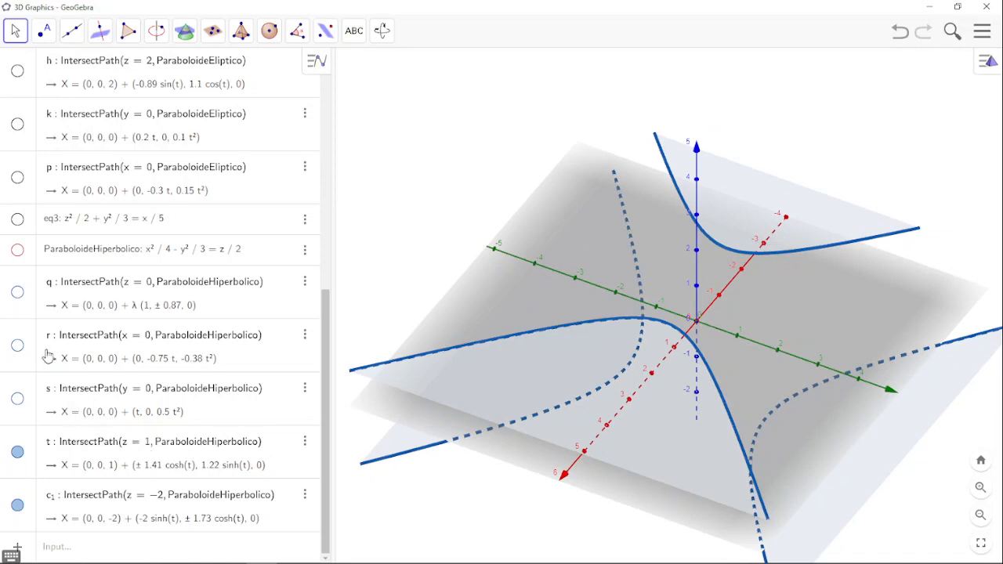
Show ParaboloideHiperbolico again to view its z = 1 and z = -2 sections on the surface, and hide both sections
{"action": "left_click", "coordinate": [17, 251]}
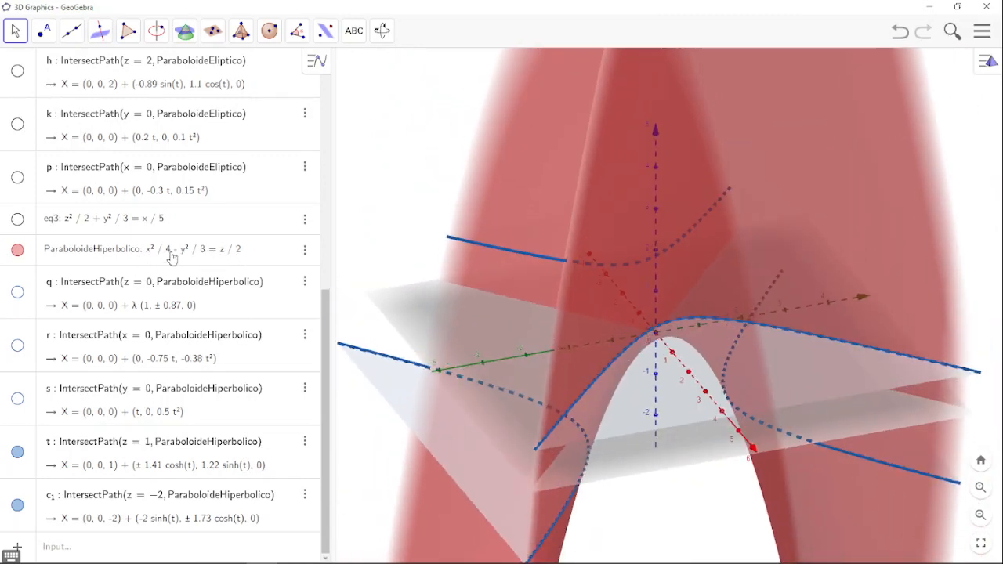
{"action": "left_click", "coordinate": [17, 452]}
{"action": "left_click", "coordinate": [18, 505]}
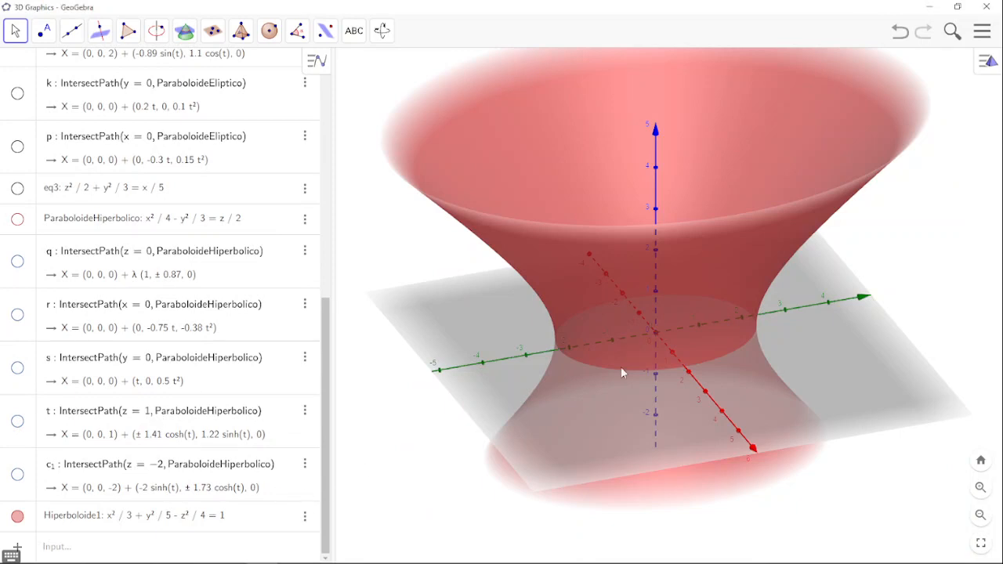
Examine Hiperboloide1 and the terms of its equation, viewing its central opening from the side and from directly above
{"action": "left_click_drag", "start_coordinate": [622, 372], "coordinate": [654, 346]}
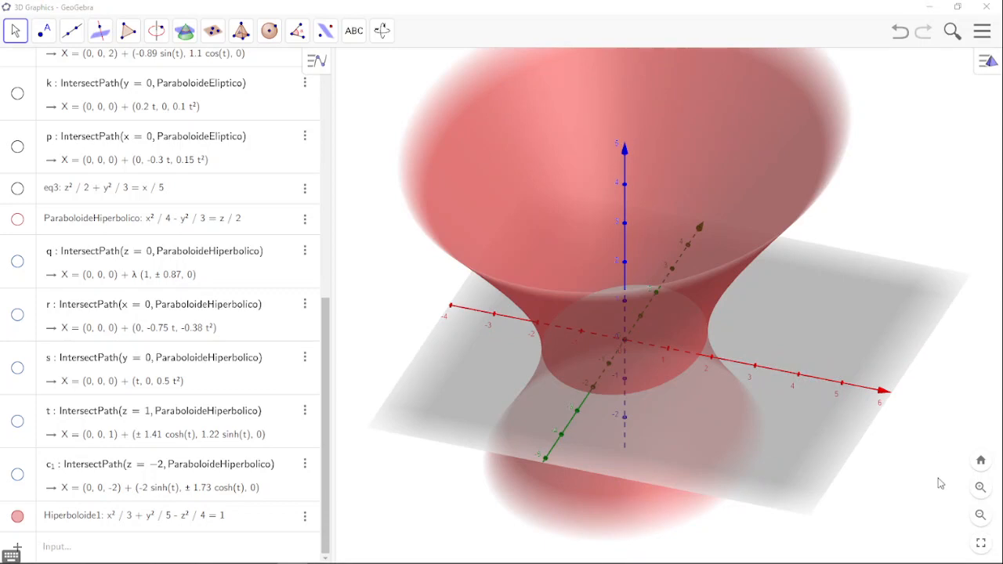
{"action": "mouse_move", "coordinate": [587, 422]}
{"action": "left_mouse_down"}
{"action": "mouse_move", "coordinate": [605, 396]}
{"action": "mouse_move", "coordinate": [580, 439]}
{"action": "left_mouse_up"}
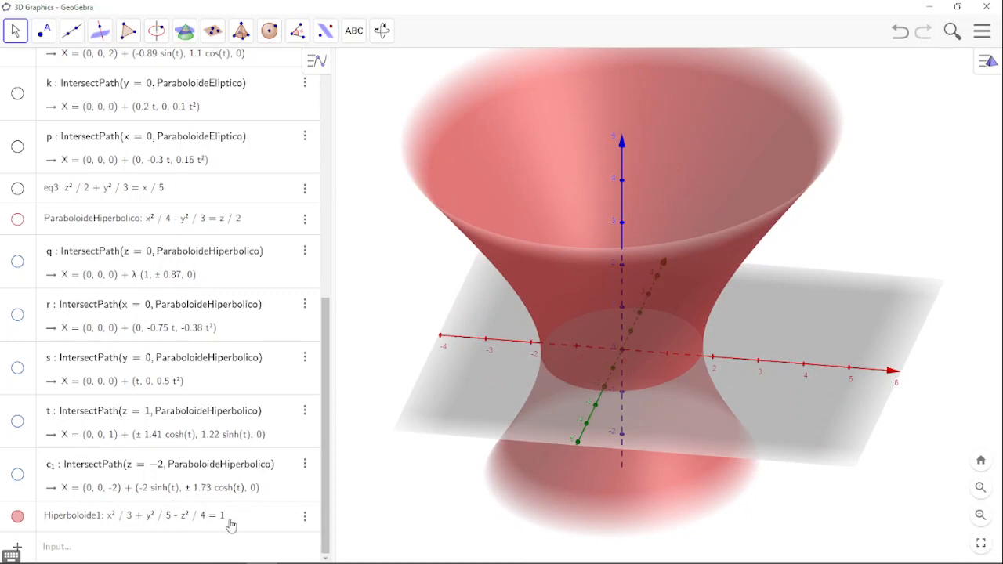
{"action": "left_click", "coordinate": [179, 517]}
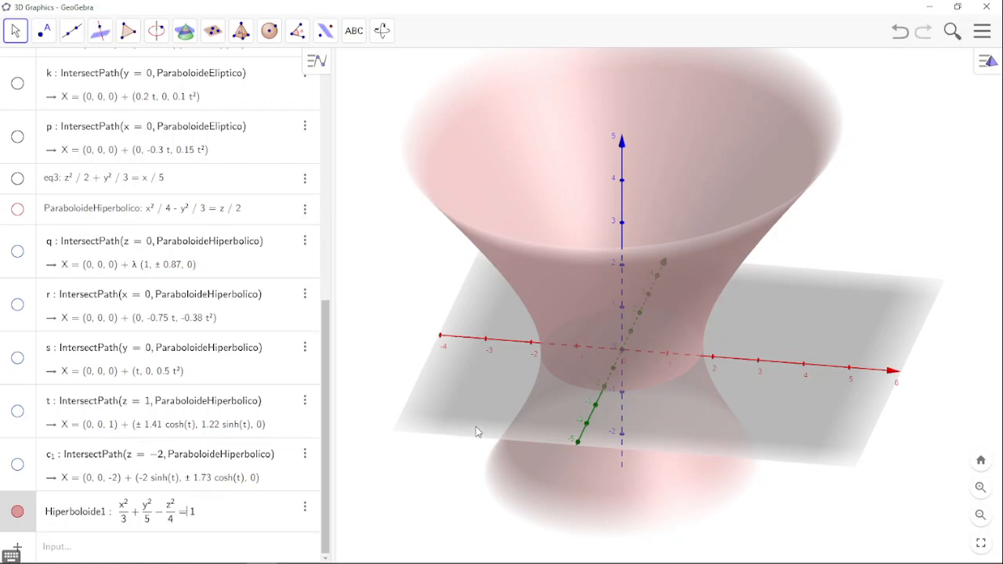
{"action": "left_click", "coordinate": [216, 520]}
{"action": "left_click", "coordinate": [152, 515]}
{"action": "left_click_drag", "start_coordinate": [477, 446], "coordinate": [540, 473]}
{"action": "left_click", "coordinate": [173, 548]}
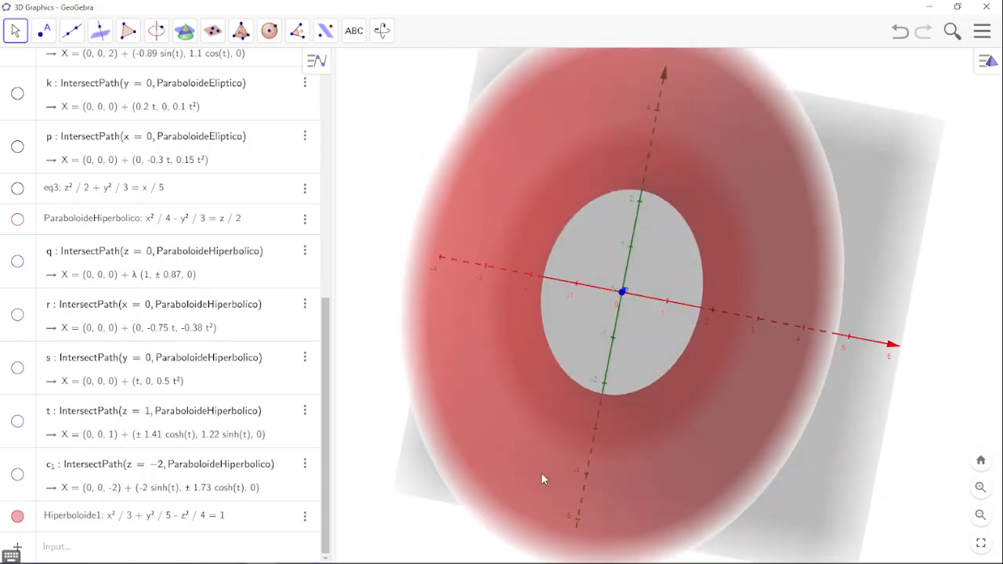
{"action": "left_click_drag", "start_coordinate": [687, 394], "coordinate": [660, 428]}
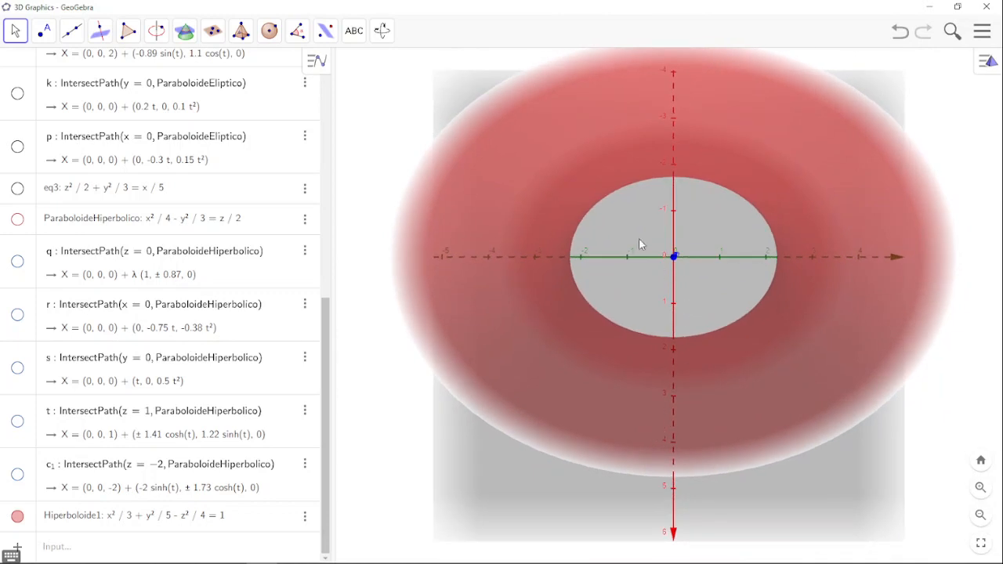
Intersect Hiperboloide1 with the plane z = 0 and view the section on the surface from the side
{"action": "left_click", "coordinate": [123, 551]}
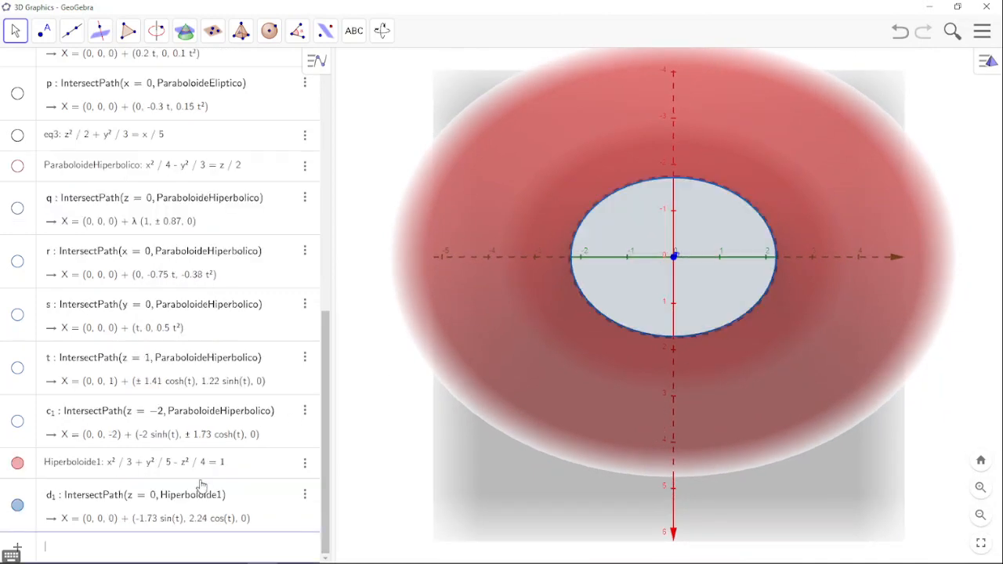
{"action": "left_click_drag", "start_coordinate": [637, 432], "coordinate": [676, 393]}
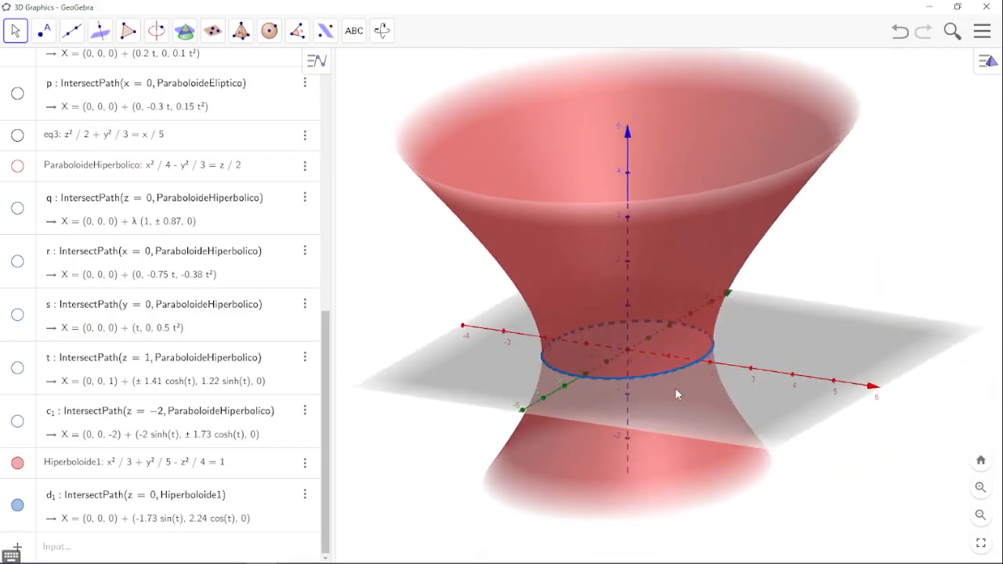
Change the plane of the Hiperboloide1 section to z = 2 and view the section from the side and from above
{"action": "left_click", "coordinate": [122, 502]}
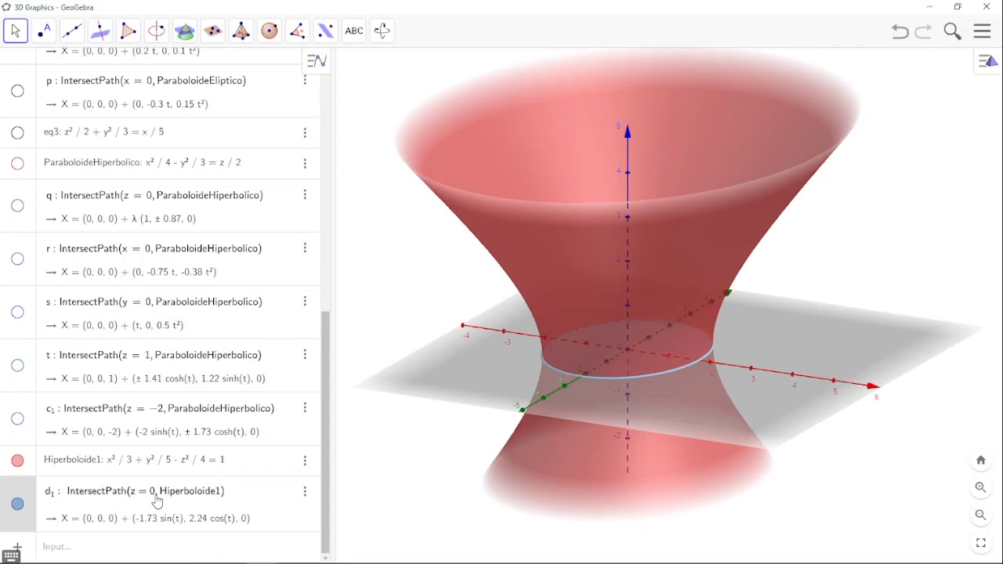
{"action": "left_click", "coordinate": [154, 493]}
{"action": "key", "text": "BackSpace"}
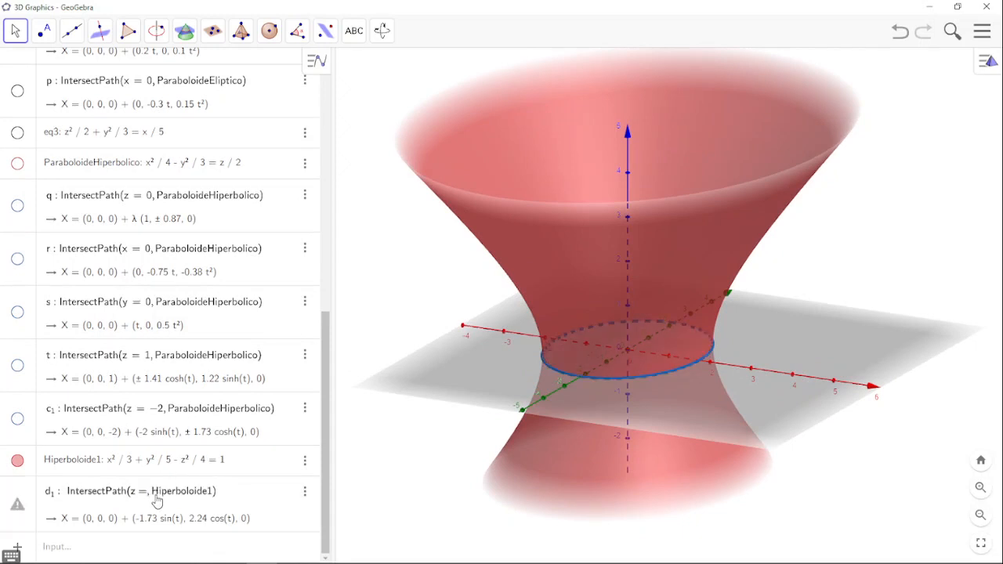
{"action": "type", "text": "2"}
{"action": "key", "text": "Return"}
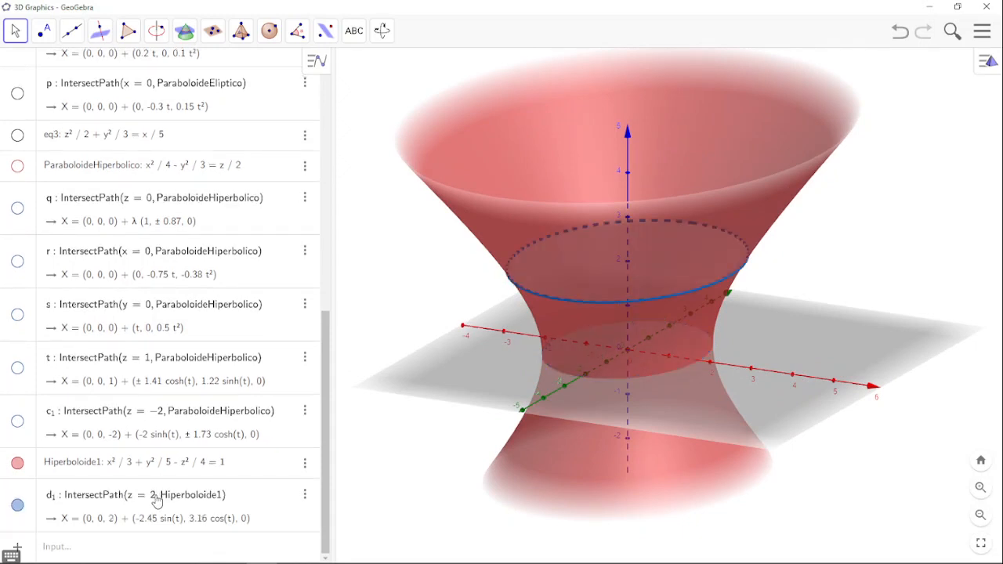
{"action": "left_click", "coordinate": [17, 463]}
{"action": "left_click", "coordinate": [18, 465]}
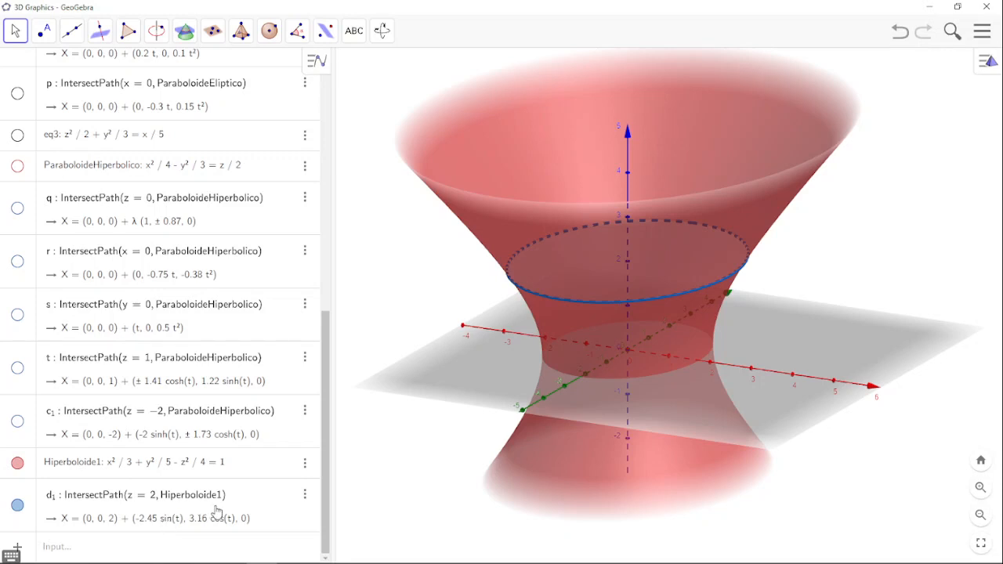
{"action": "left_click_drag", "start_coordinate": [601, 336], "coordinate": [566, 403]}
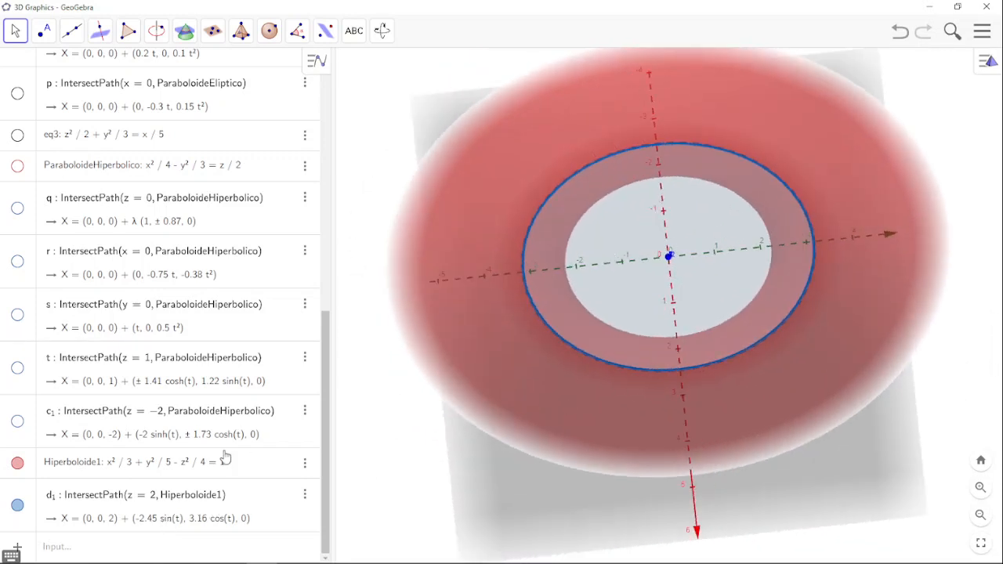
Change the plane of the Hiperboloide1 section to z = -4 and view it from the side
{"action": "left_click", "coordinate": [156, 506]}
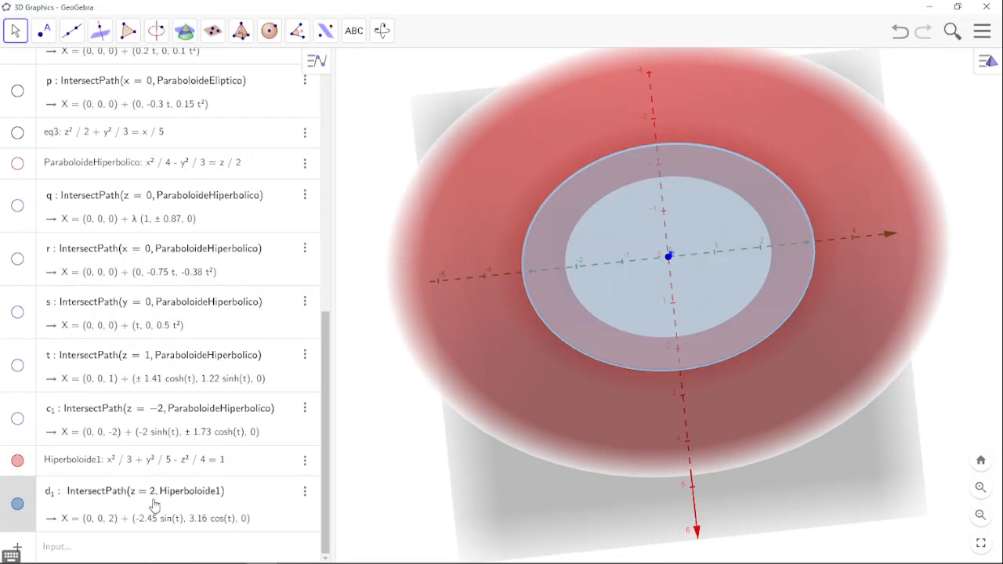
{"action": "key", "text": "BackSpace"}
{"action": "type", "text": "-4"}
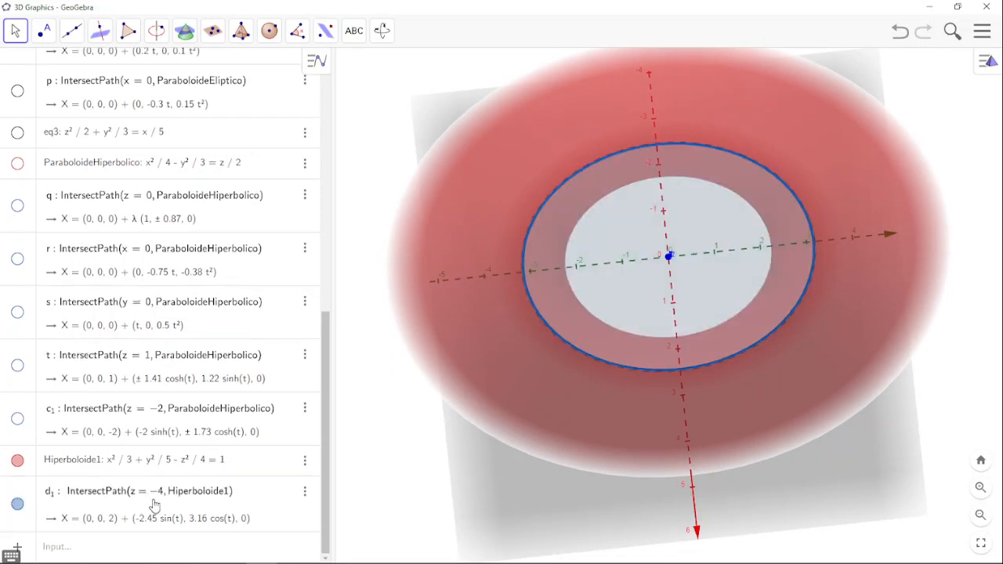
{"action": "key", "text": "Return"}
{"action": "left_click_drag", "start_coordinate": [528, 461], "coordinate": [581, 449]}
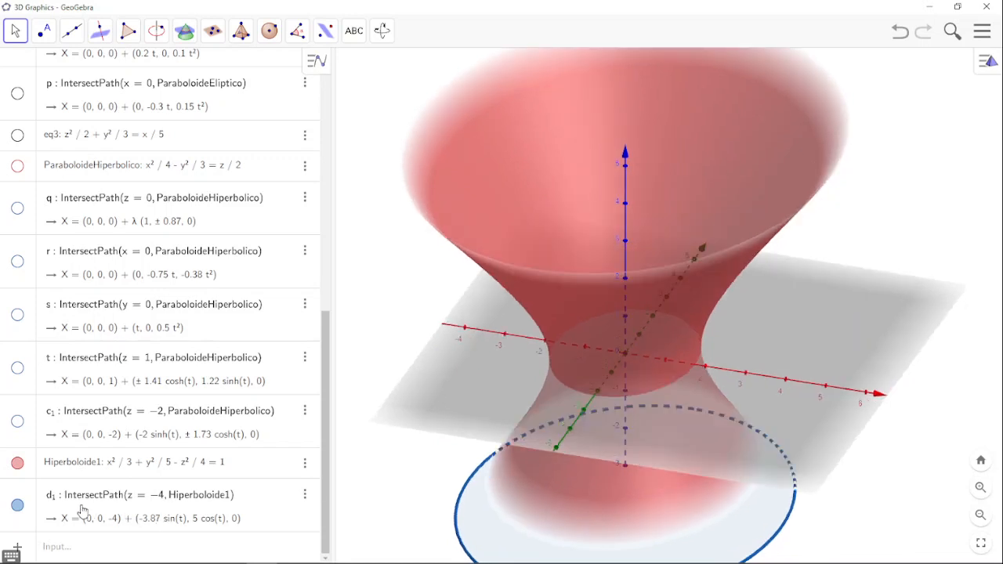
Set the plane of the Hiperboloide1 section back to z = 0
{"action": "left_click", "coordinate": [159, 502]}
{"action": "left_click", "coordinate": [159, 499]}
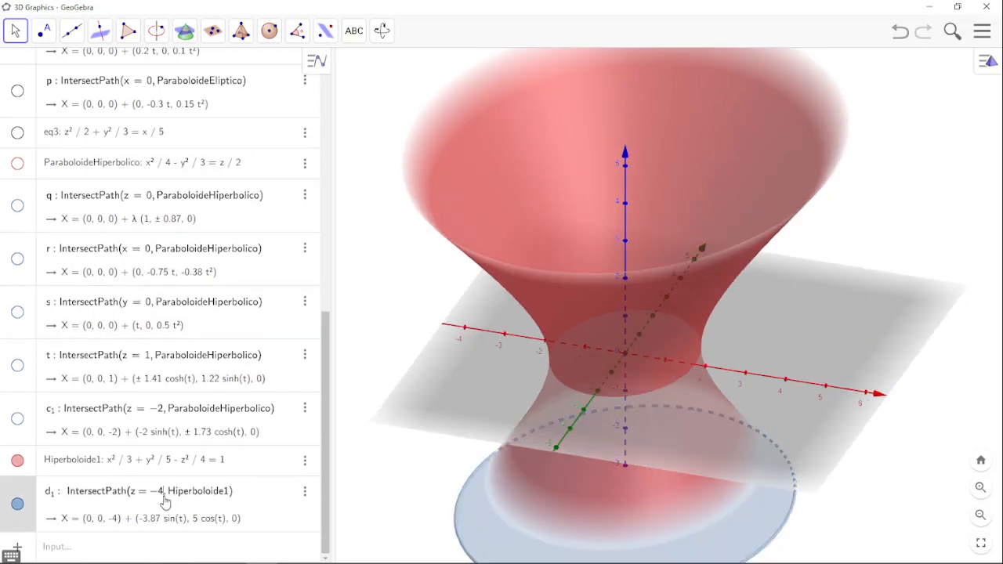
{"action": "key", "text": "Delete"}
{"action": "key", "text": "Delete"}
{"action": "type", "text": "0"}
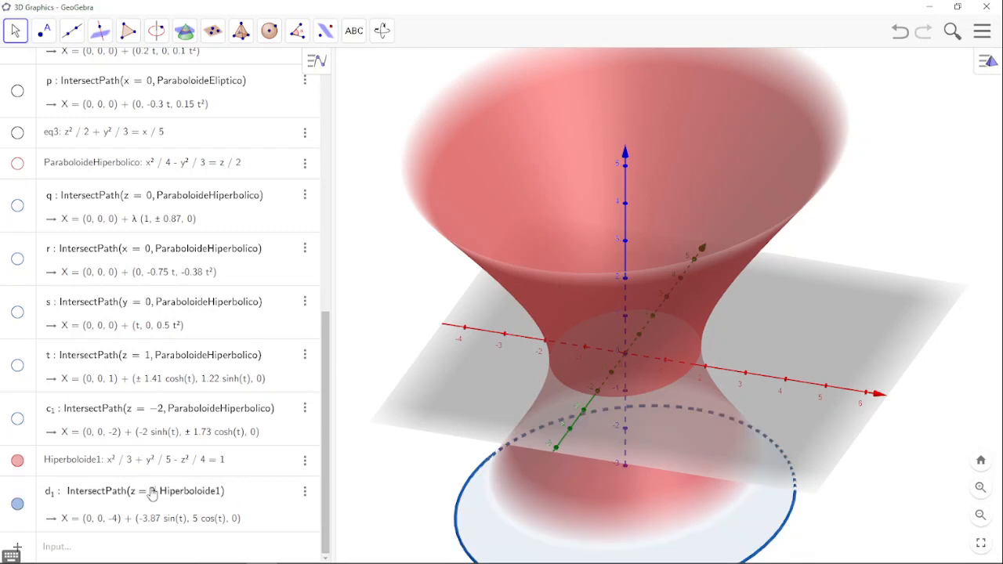
Intersect Hiperboloide1 with the plane x = 0, reusing the z = 0 command, and examine the section on the surface
{"action": "key", "text": "ctrl+a"}
{"action": "key", "text": "ctrl+c"}
{"action": "left_click", "coordinate": [94, 549]}
{"action": "key", "text": "ctrl+v"}
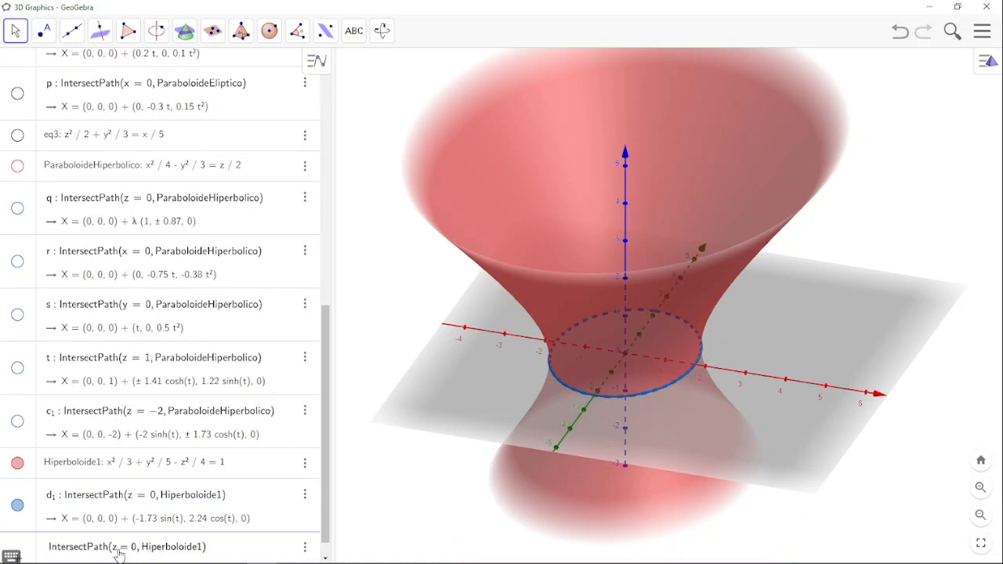
{"action": "double_click", "coordinate": [115, 548]}
{"action": "type", "text": "x"}
{"action": "key", "text": "Return"}
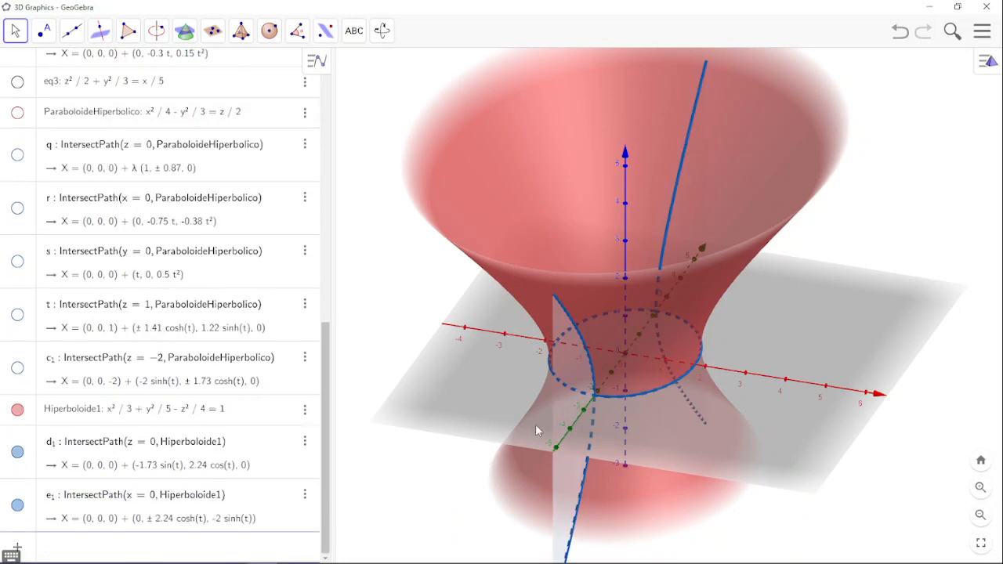
{"action": "left_click_drag", "start_coordinate": [721, 383], "coordinate": [677, 379]}
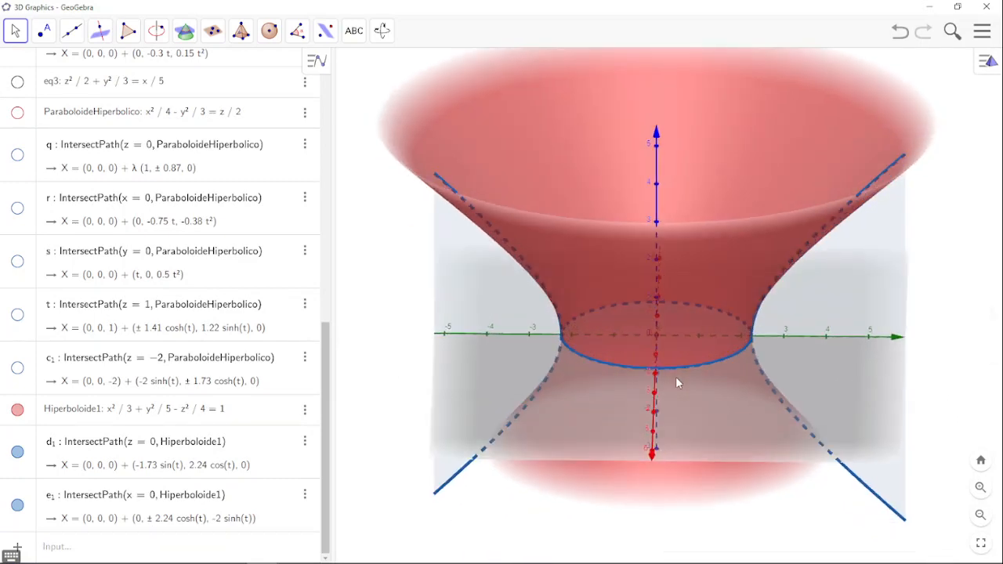
{"action": "left_click_drag", "start_coordinate": [665, 358], "coordinate": [537, 372]}
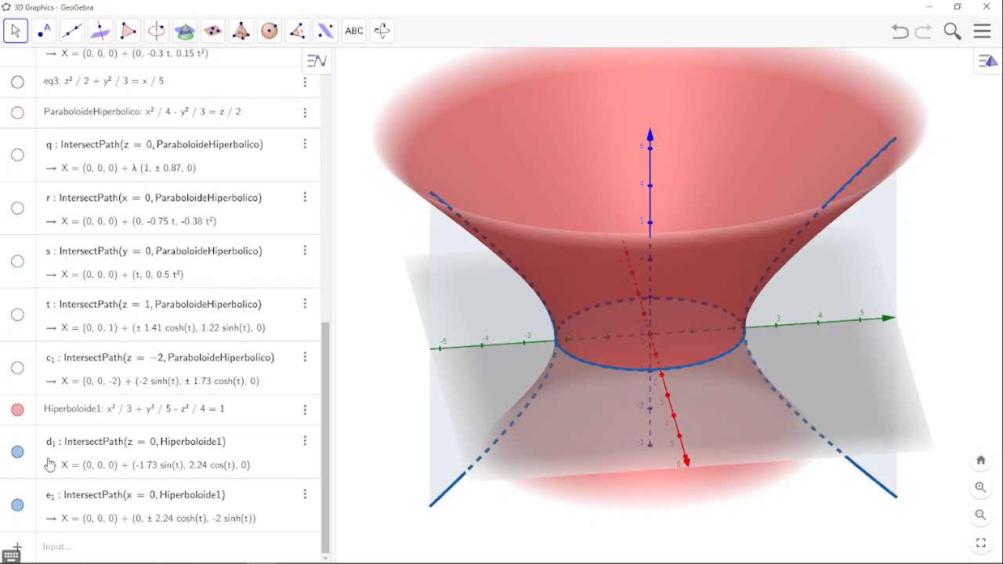
Hide Hiperboloide1 and its z = 0 section to examine the x = 0 section alone
{"action": "left_click", "coordinate": [18, 451]}
{"action": "left_click", "coordinate": [17, 409]}
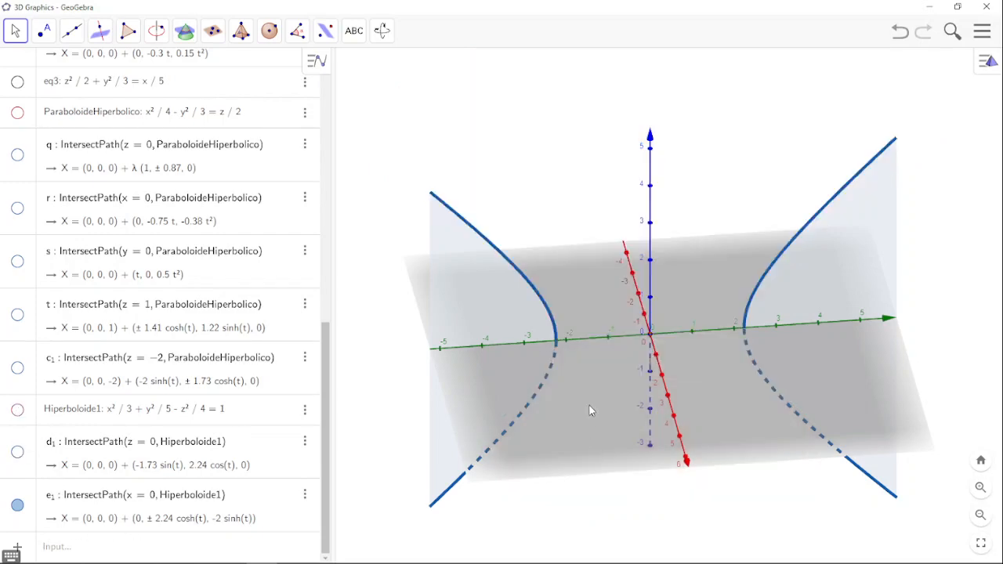
{"action": "mouse_move", "coordinate": [590, 411]}
{"action": "left_mouse_down"}
{"action": "mouse_move", "coordinate": [622, 410]}
{"action": "mouse_move", "coordinate": [608, 415]}
{"action": "left_mouse_up"}
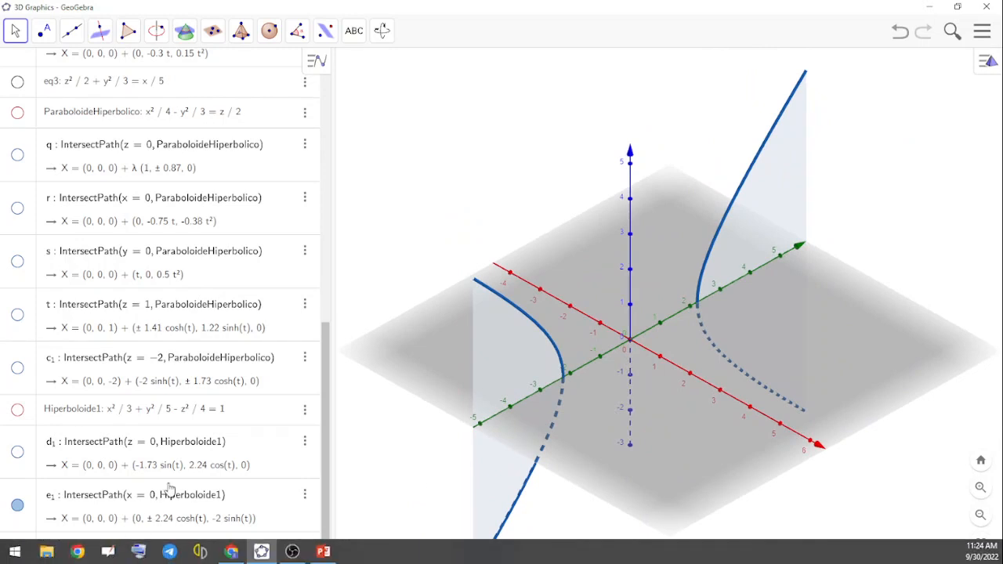
Intersect Hiperboloide1 with the plane y = 0 and view the section together with the x = 0 section
{"action": "left_click", "coordinate": [106, 546]}
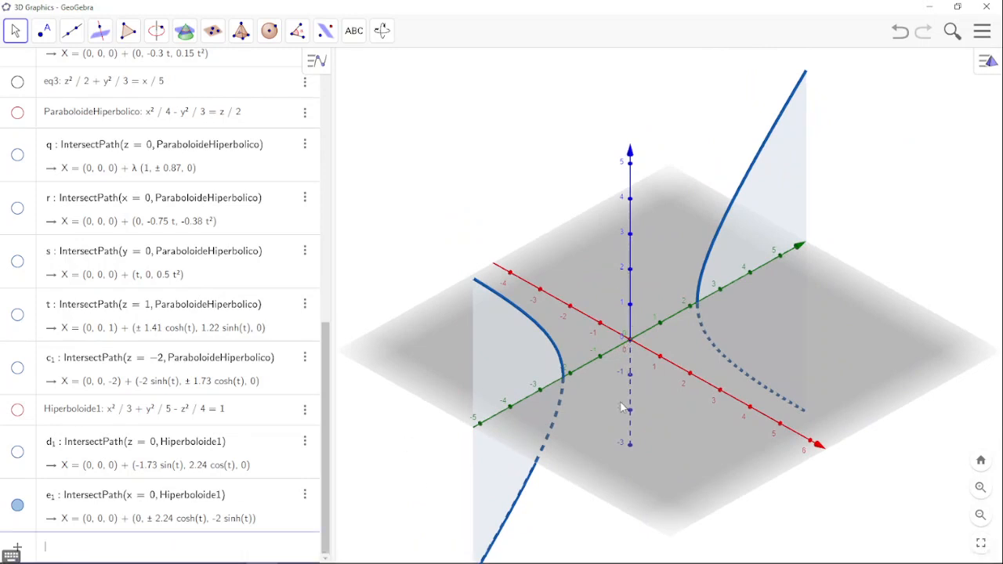
{"action": "key", "text": "ctrl+v"}
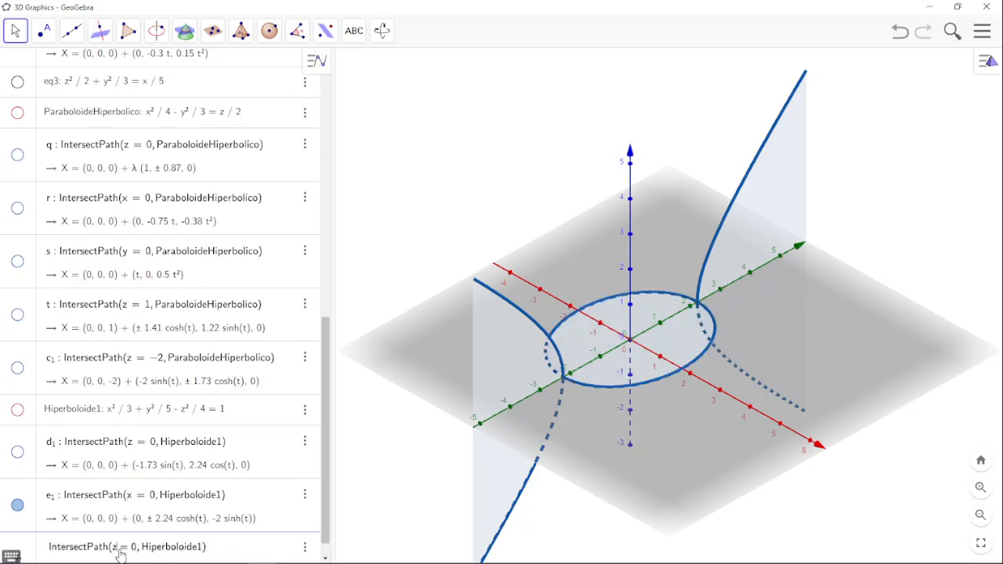
{"action": "key", "text": "BackSpace"}
{"action": "type", "text": "y"}
{"action": "key", "text": "Return"}
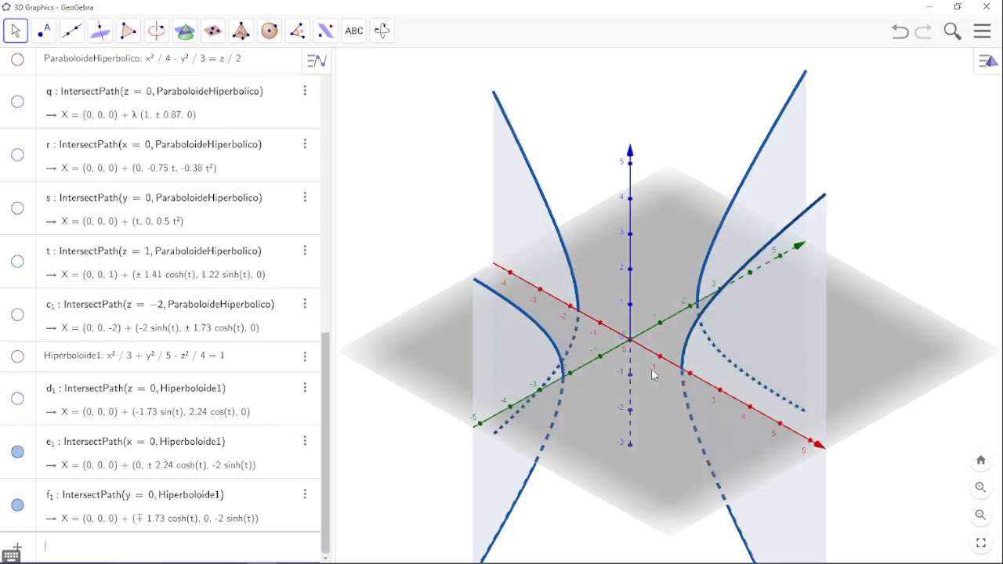
{"action": "left_click_drag", "start_coordinate": [658, 374], "coordinate": [688, 375]}
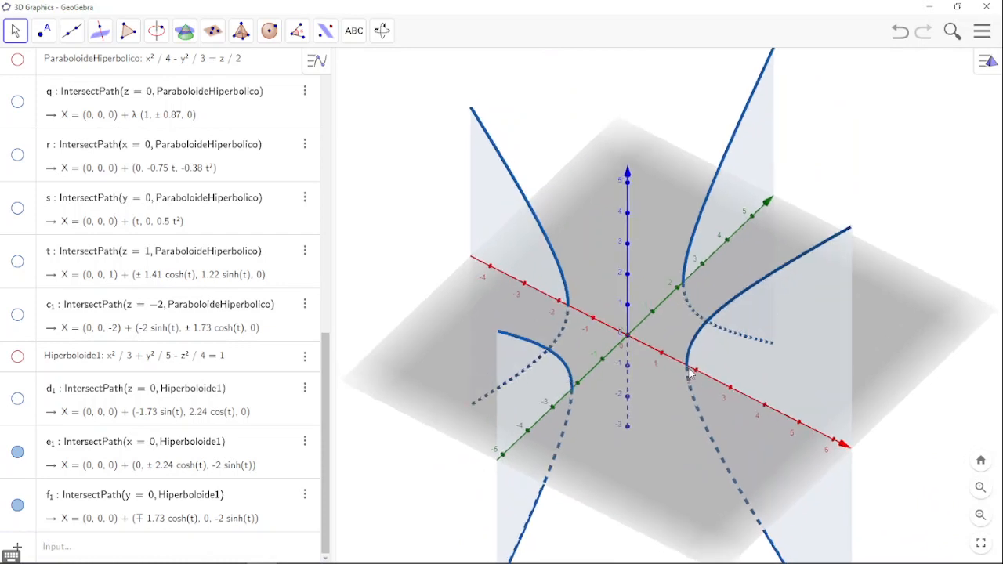
Show the z = 0 section and Hiperboloide1 to view all three sections alone and on the surface, and hide them all
{"action": "left_click", "coordinate": [18, 398]}
{"action": "left_click_drag", "start_coordinate": [625, 423], "coordinate": [606, 412]}
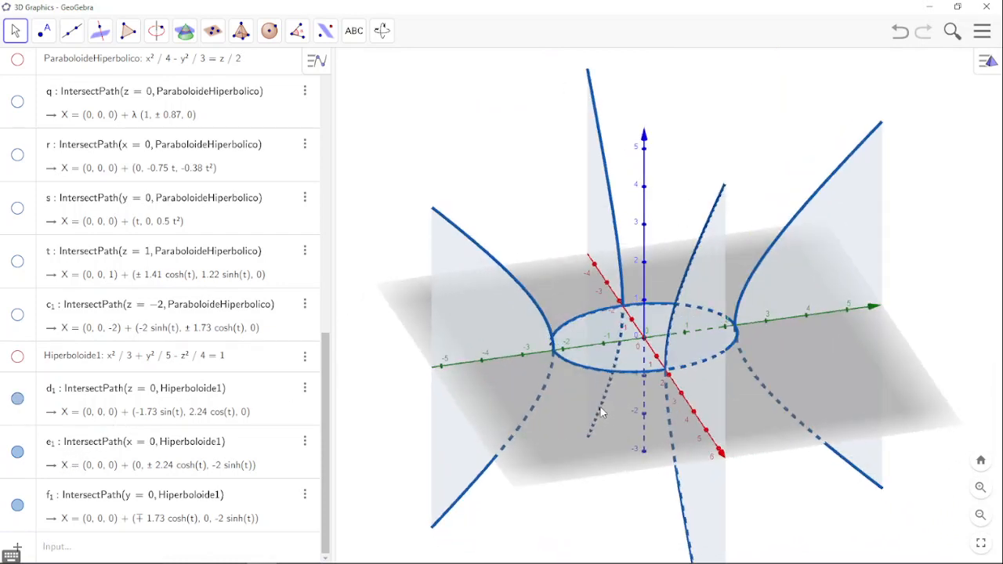
{"action": "left_click", "coordinate": [17, 398]}
{"action": "left_click", "coordinate": [17, 398]}
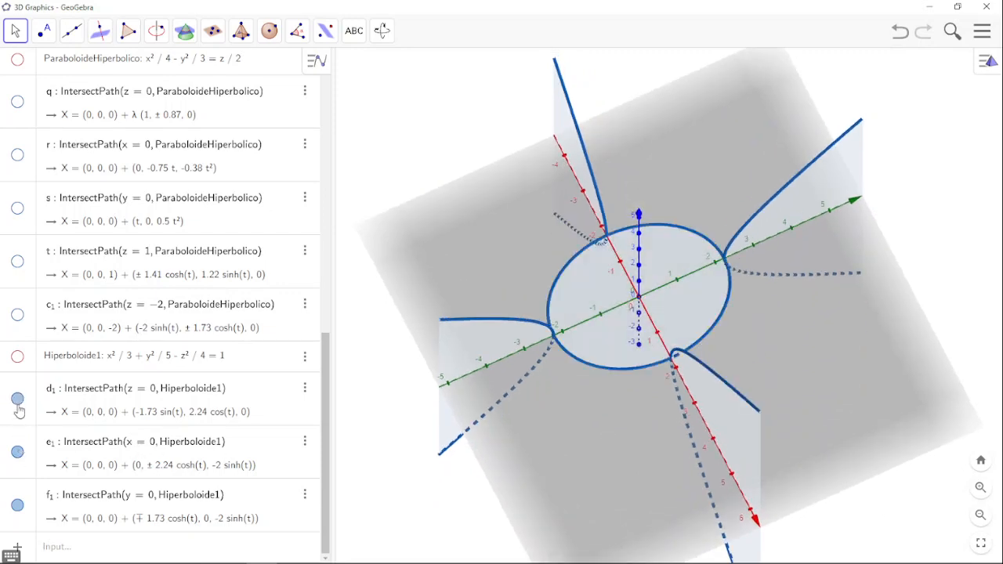
{"action": "left_click", "coordinate": [18, 358]}
{"action": "left_click_drag", "start_coordinate": [539, 436], "coordinate": [559, 403]}
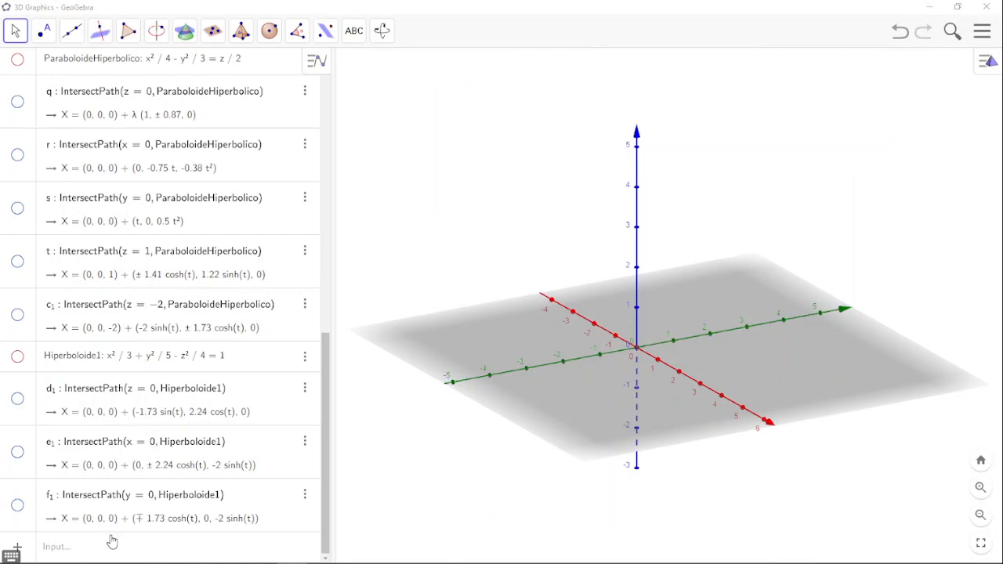
Briefly show Hiperboloide1 and hide it again, and enter a copy of its equation x²/3 + y²/5 - z²/4 = 1 as a new entry
{"action": "left_click", "coordinate": [92, 548]}
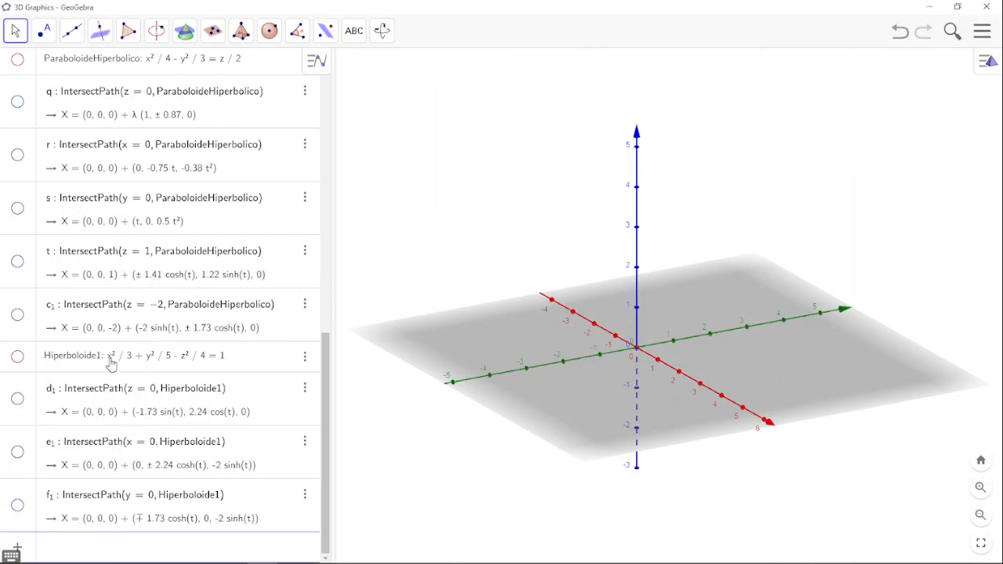
{"action": "left_click", "coordinate": [17, 357]}
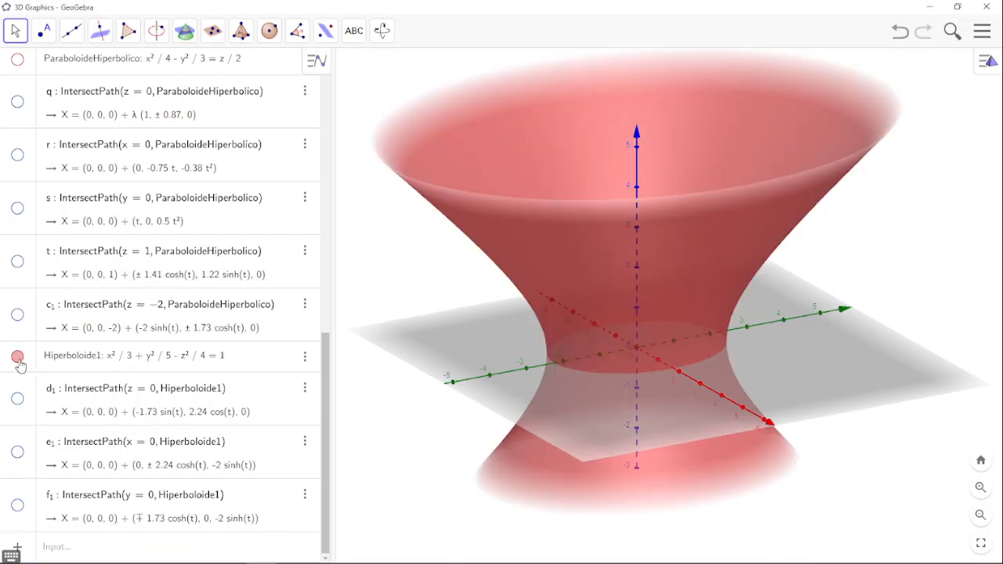
{"action": "left_click", "coordinate": [17, 357]}
{"action": "left_click", "coordinate": [116, 554]}
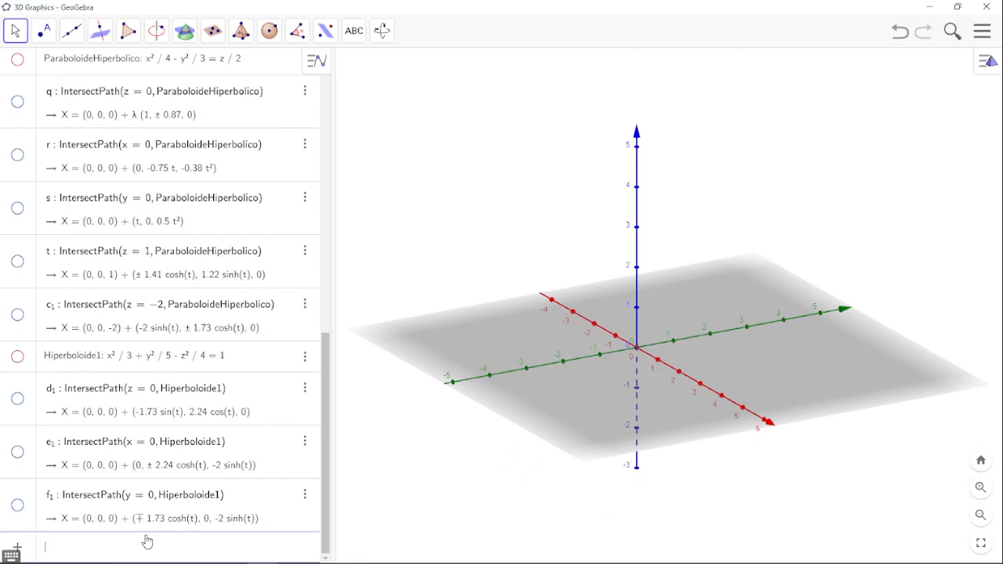
{"action": "type", "text": "Hiperboloide1: x^2/3+y^2/5-z^2/4=1"}
{"action": "scroll", "coordinate": [121, 553], "scroll_direction": "down", "scroll_amount": 1}
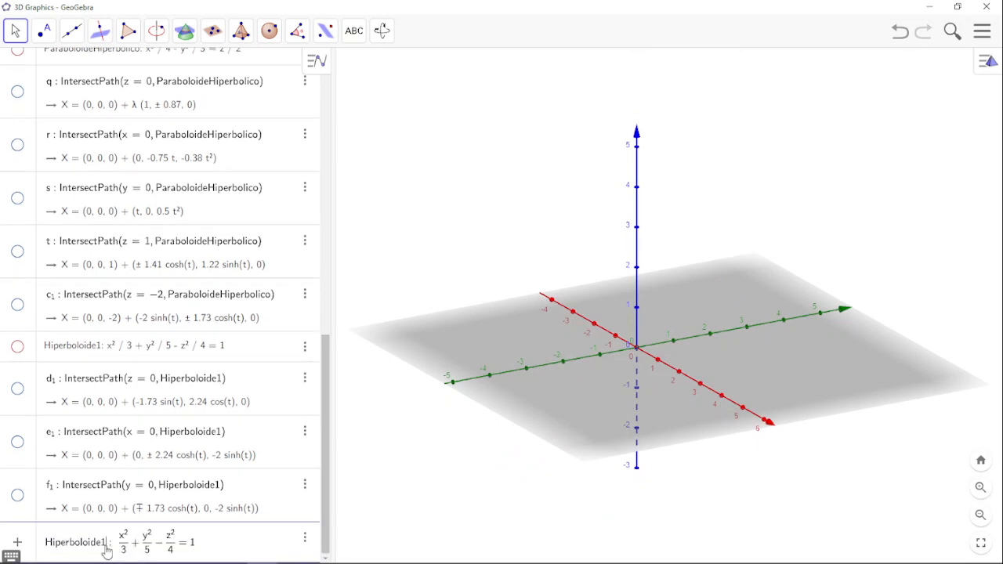
Rename the copied equation Hiperboloide2, change its signs to -x²/3 - y²/5 + z²/4 = 1, and view the surface from several sides
{"action": "key", "text": "BackSpace"}
{"action": "type", "text": "2: "}
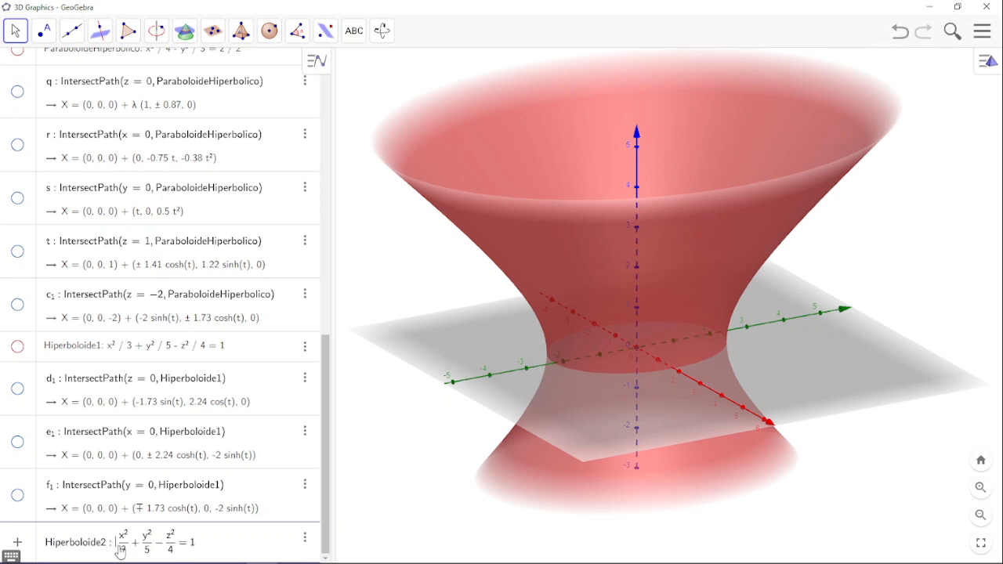
{"action": "type", "text": "-"}
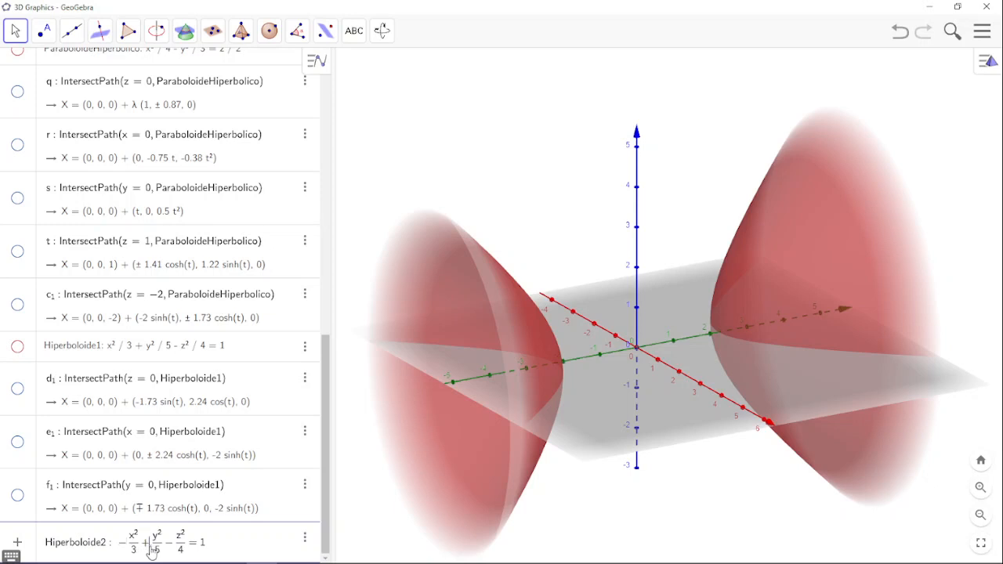
{"action": "key", "text": "BackSpace"}
{"action": "type", "text": "-"}
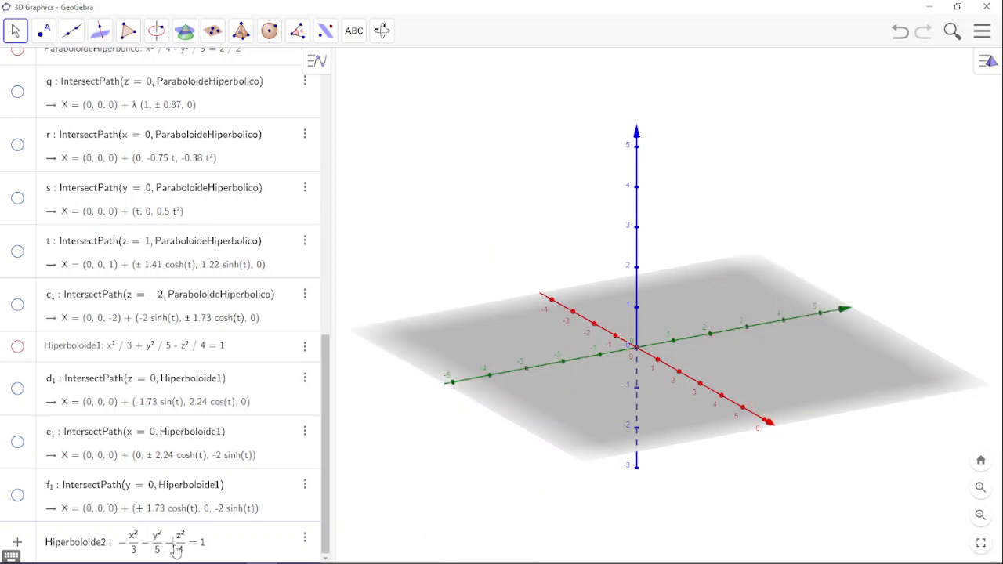
{"action": "key", "text": "BackSpace"}
{"action": "type", "text": "+"}
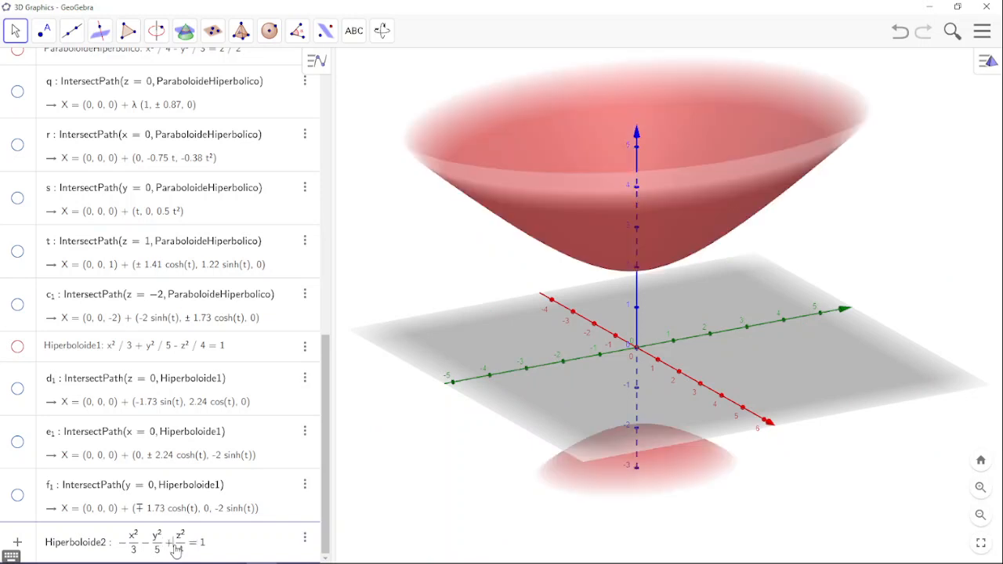
{"action": "key", "text": "Return"}
{"action": "left_click_drag", "start_coordinate": [625, 463], "coordinate": [577, 421]}
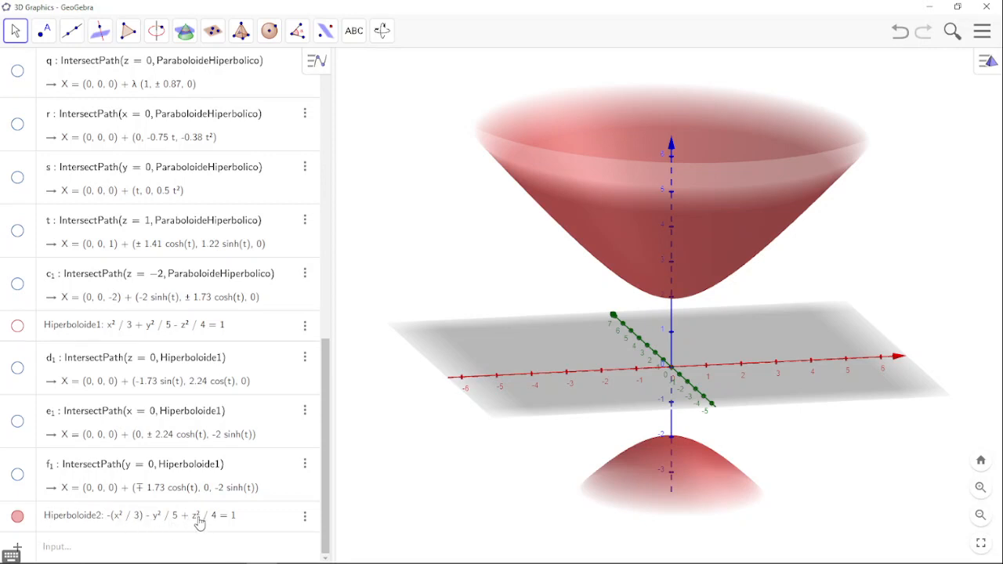
{"action": "left_click_drag", "start_coordinate": [604, 414], "coordinate": [629, 398]}
Change Hiperboloide2 to -x²/3 + y²/5 - z²/4 = 1, view it, and try x²/3 - y²/5 - z²/4 = 1 as well
{"action": "left_click", "coordinate": [146, 529]}
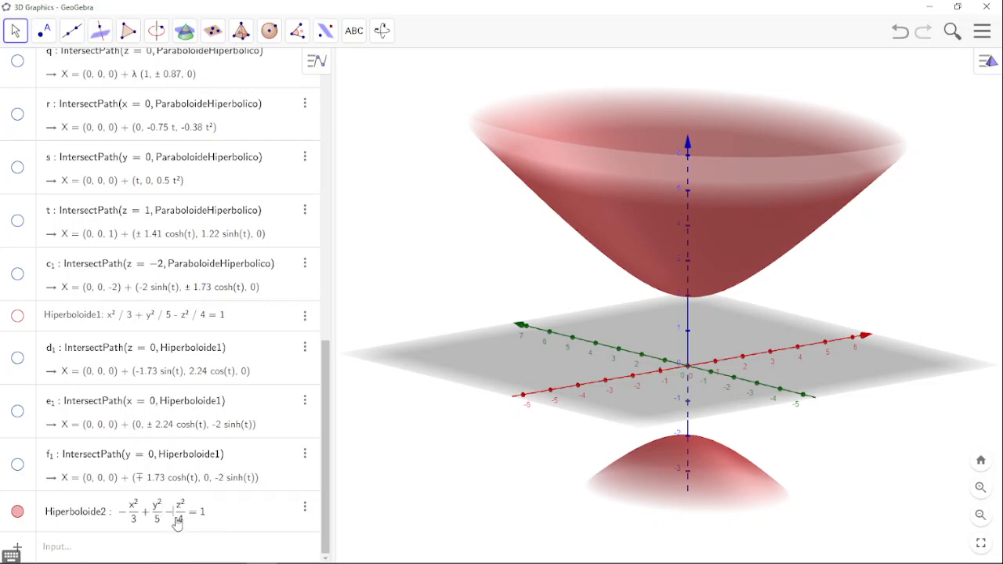
{"action": "key", "text": "Return"}
{"action": "left_click_drag", "start_coordinate": [630, 432], "coordinate": [526, 322]}
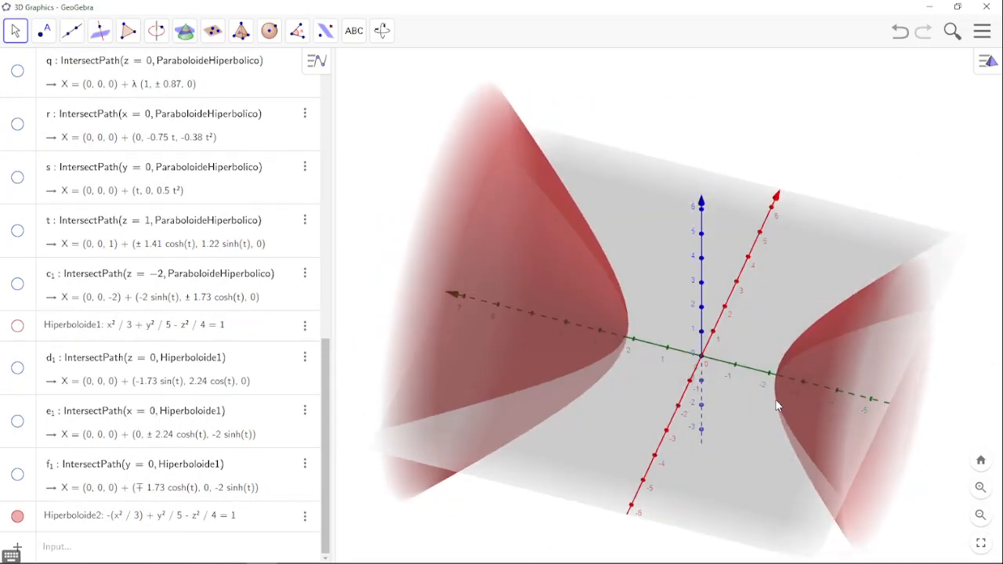
{"action": "left_click_drag", "start_coordinate": [776, 400], "coordinate": [757, 389]}
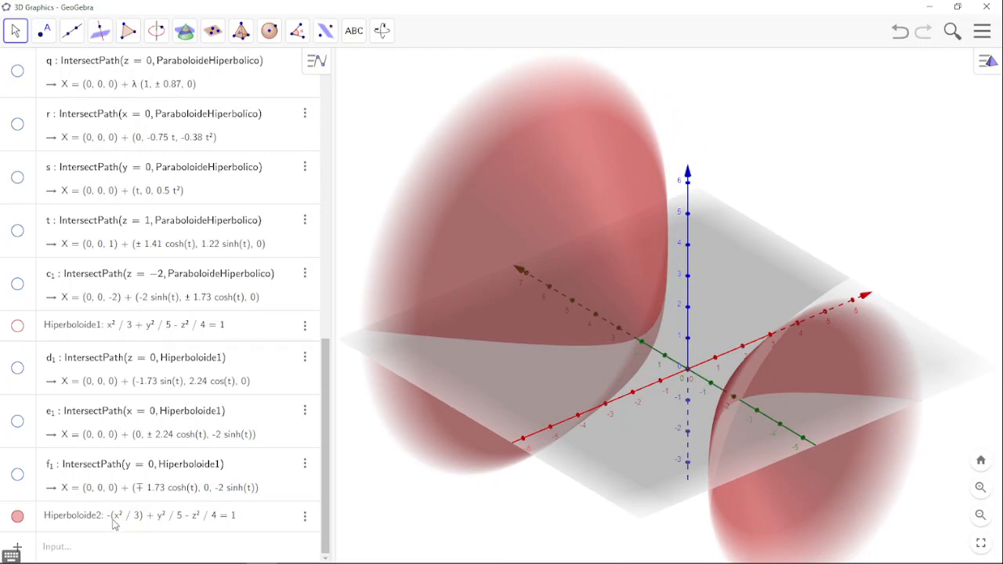
{"action": "left_click", "coordinate": [149, 523]}
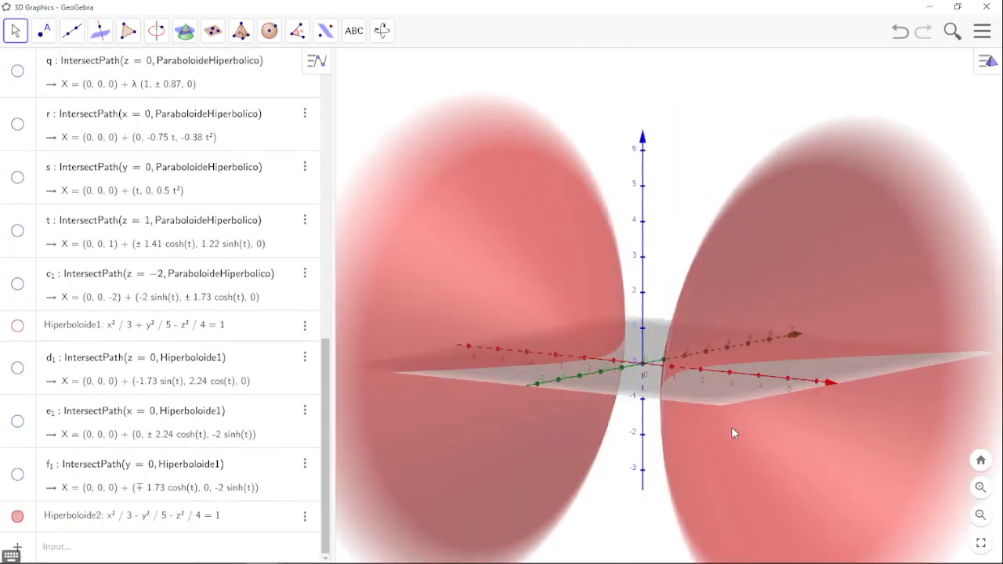
Undo the sign changes back to -x²/3 - y²/5 + z²/4 = 1 and view Hiperboloide2 from several sides
{"action": "left_click", "coordinate": [905, 36]}
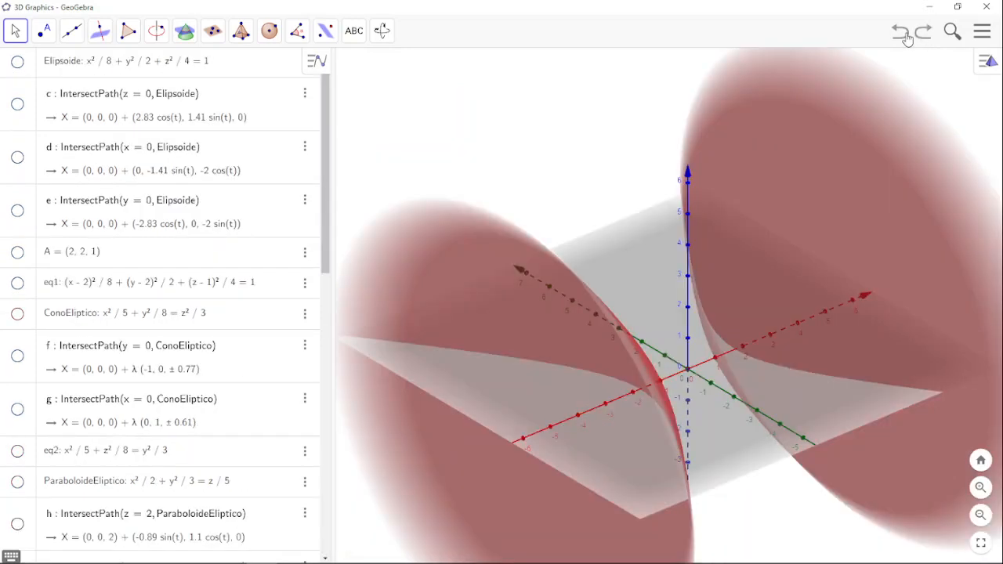
{"action": "left_click", "coordinate": [907, 38]}
{"action": "left_click", "coordinate": [907, 39]}
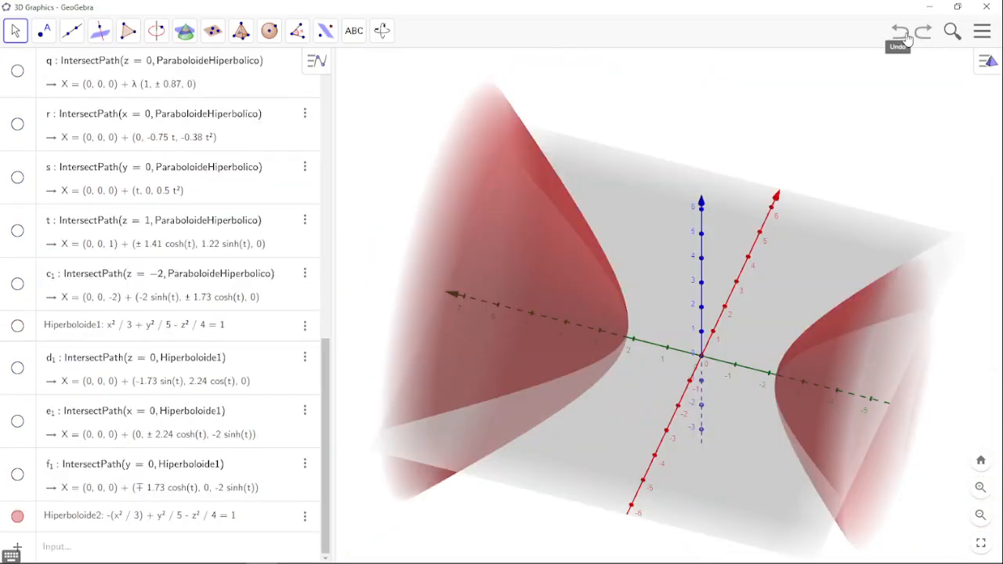
{"action": "left_click", "coordinate": [907, 39]}
{"action": "left_click", "coordinate": [907, 38]}
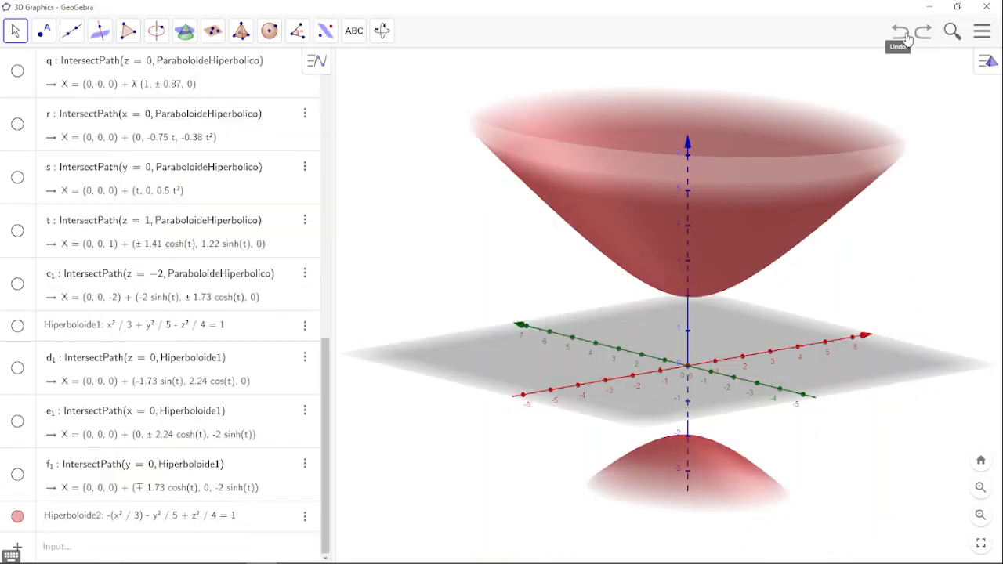
{"action": "left_click_drag", "start_coordinate": [758, 313], "coordinate": [766, 315]}
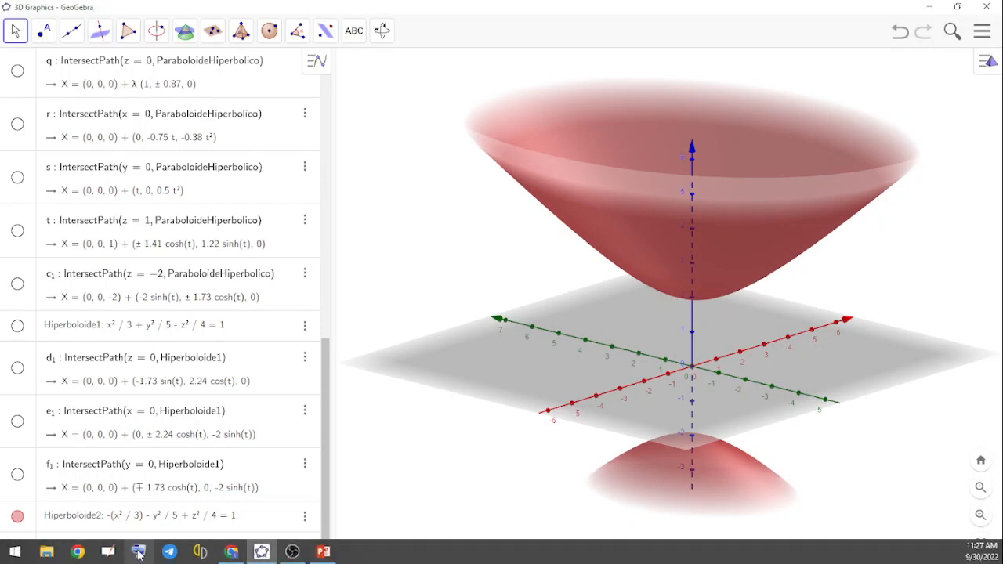
{"action": "left_click_drag", "start_coordinate": [732, 409], "coordinate": [758, 401]}
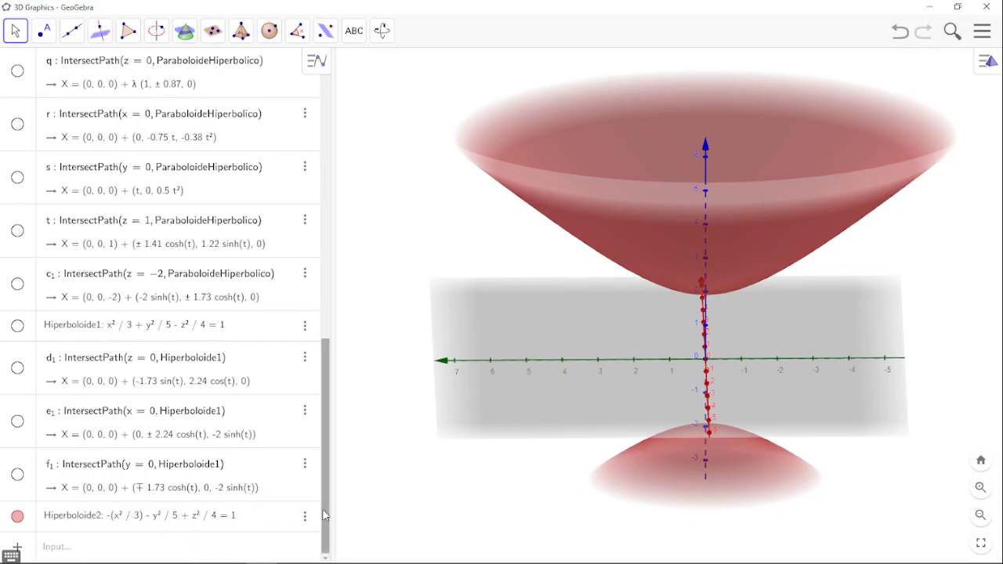
{"action": "left_click_drag", "start_coordinate": [322, 509], "coordinate": [331, 536]}
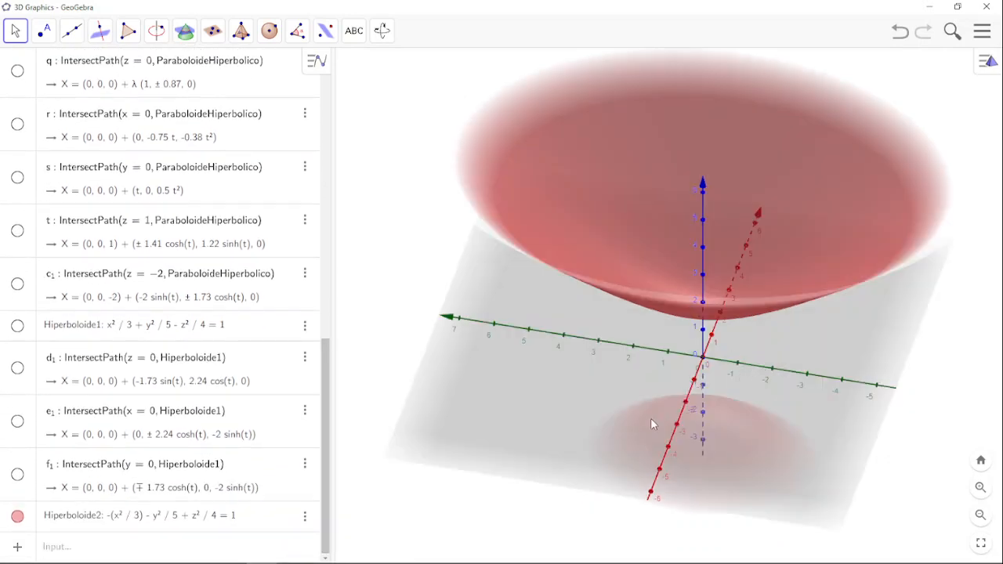
{"action": "mouse_move", "coordinate": [651, 424]}
{"action": "left_mouse_down"}
{"action": "mouse_move", "coordinate": [670, 419]}
{"action": "mouse_move", "coordinate": [647, 415]}
{"action": "mouse_move", "coordinate": [665, 403]}
{"action": "mouse_move", "coordinate": [667, 419]}
{"action": "left_mouse_up"}
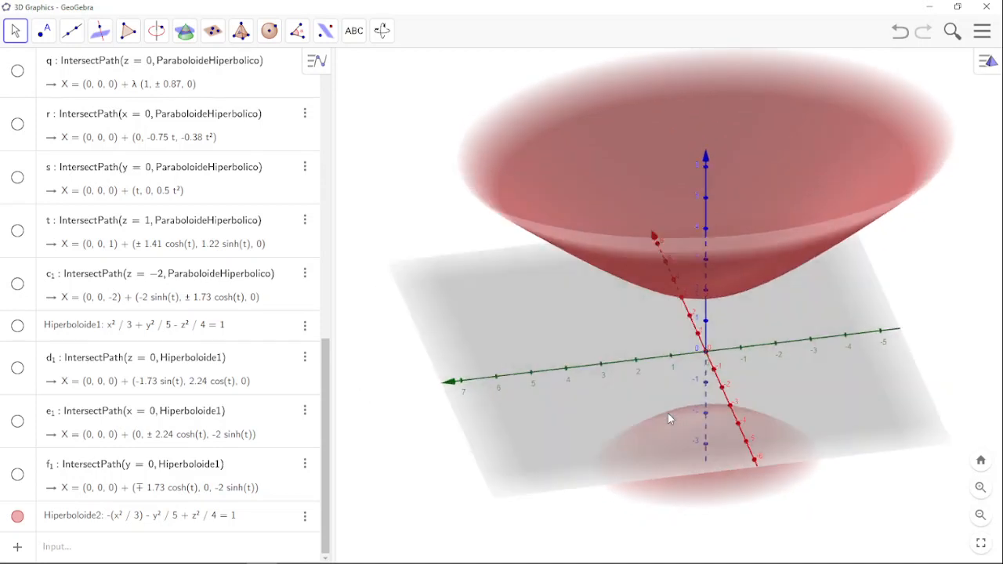
{"action": "left_click", "coordinate": [122, 549]}
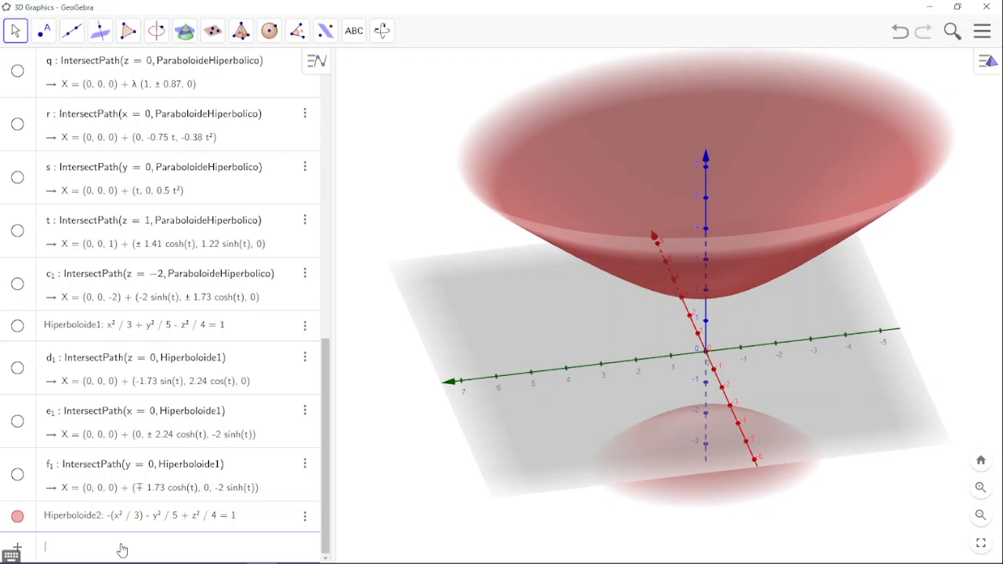
{"action": "type", "text": "Hiperboloide1: x² / 3 + y² / 5 - z² / 4 = 1"}
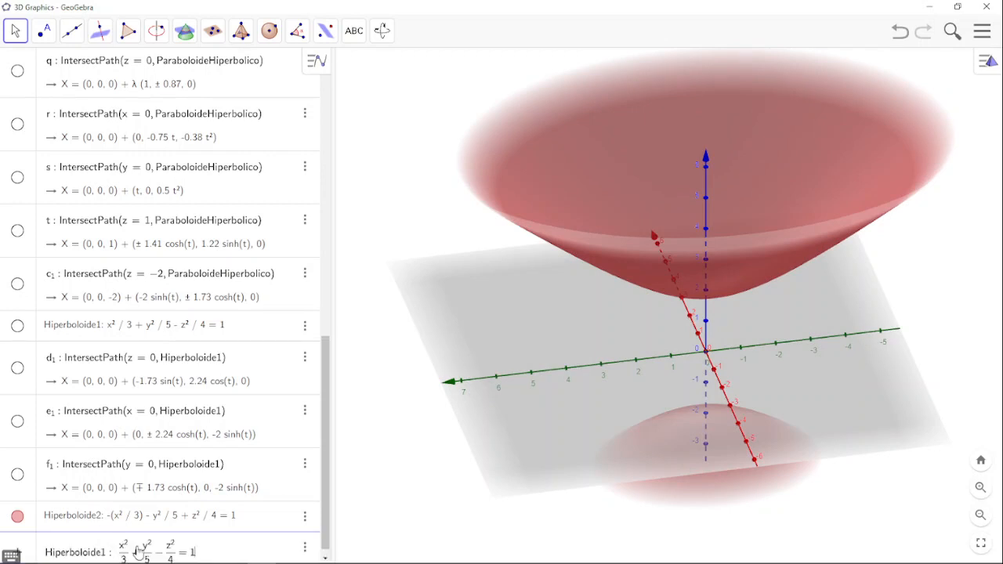
{"action": "key", "text": "Return"}
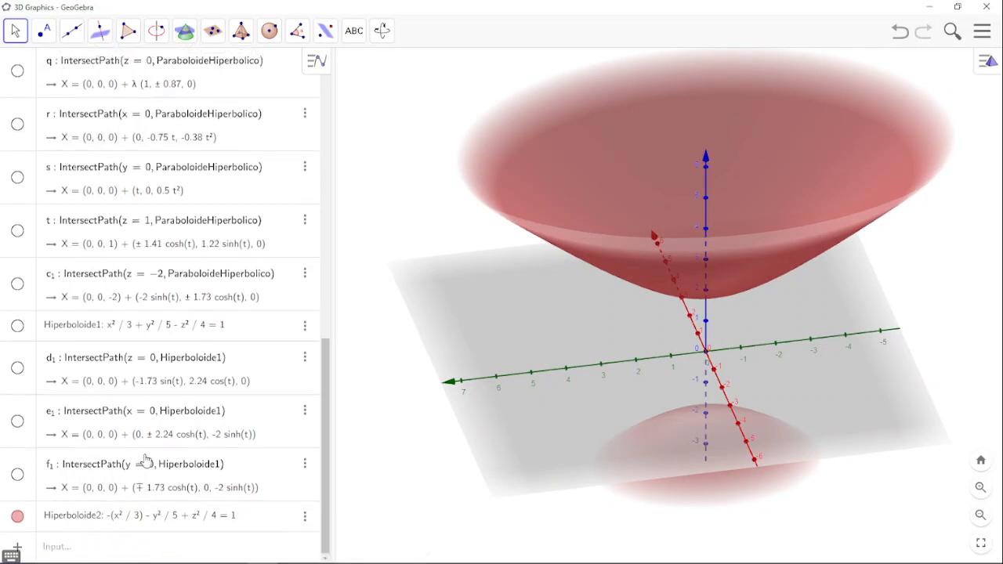
Reuse the x = 0 intersection command of Hiperboloide1 to intersect Hiperboloide2 with the plane x = 0
{"action": "left_click", "coordinate": [158, 353]}
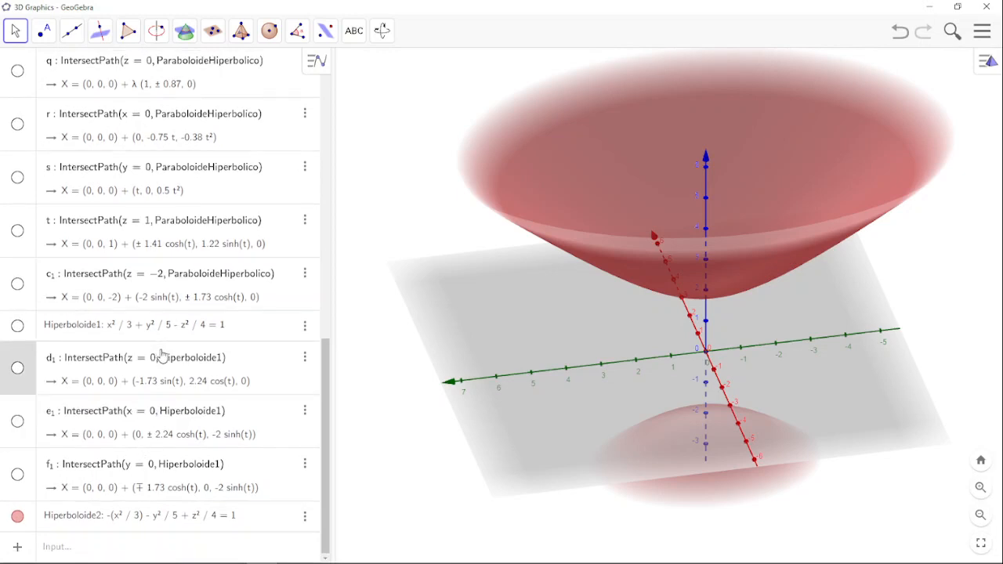
{"action": "left_click", "coordinate": [159, 421]}
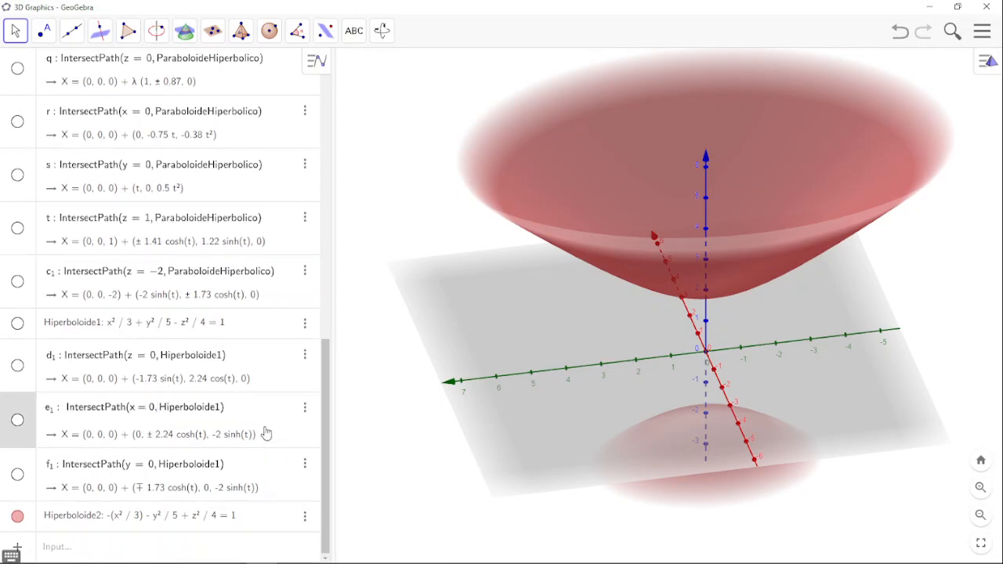
{"action": "left_click_drag", "start_coordinate": [229, 413], "coordinate": [104, 415]}
{"action": "key", "text": "ctrl+c"}
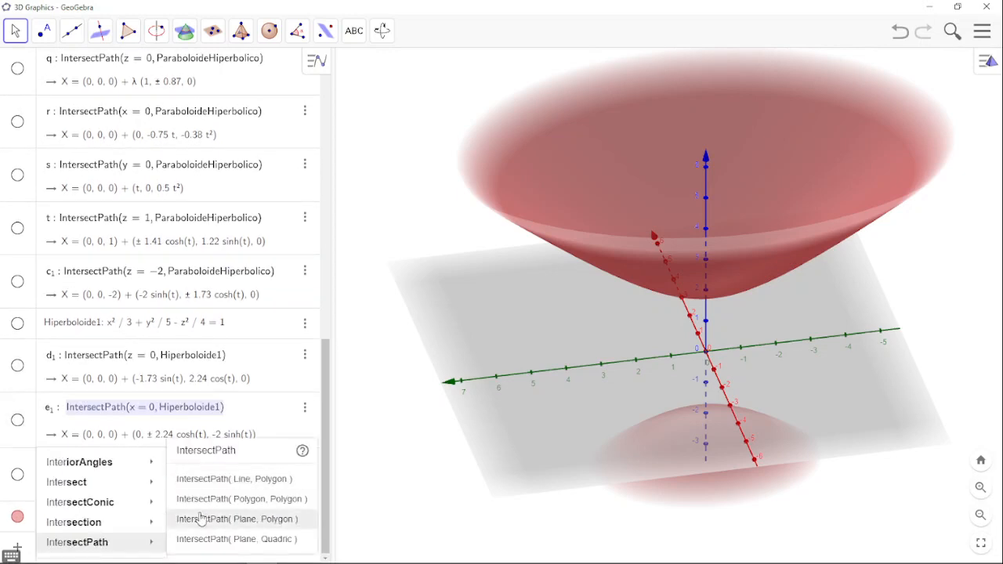
{"action": "left_click", "coordinate": [443, 418]}
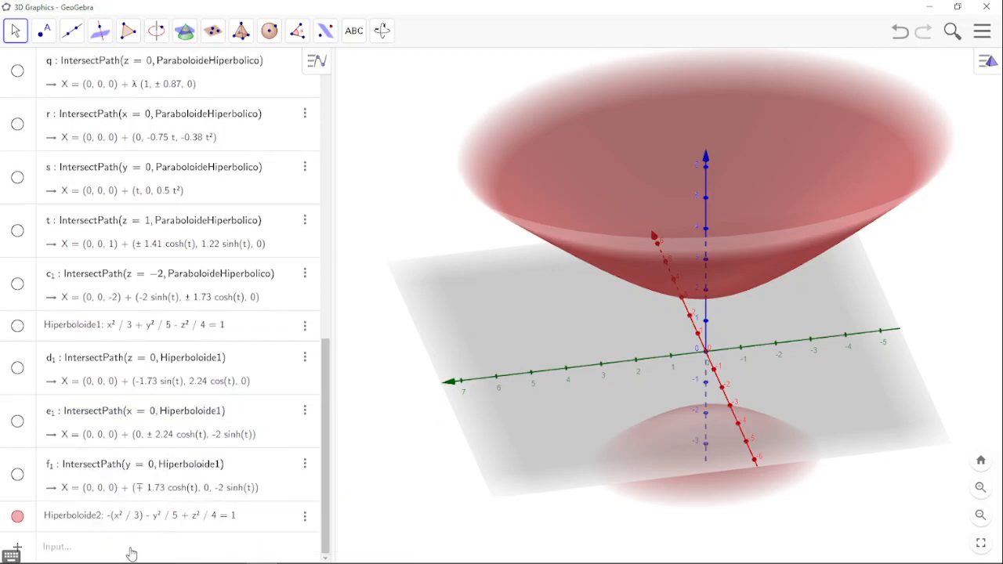
{"action": "left_click", "coordinate": [131, 553]}
{"action": "key", "text": "ctrl+v"}
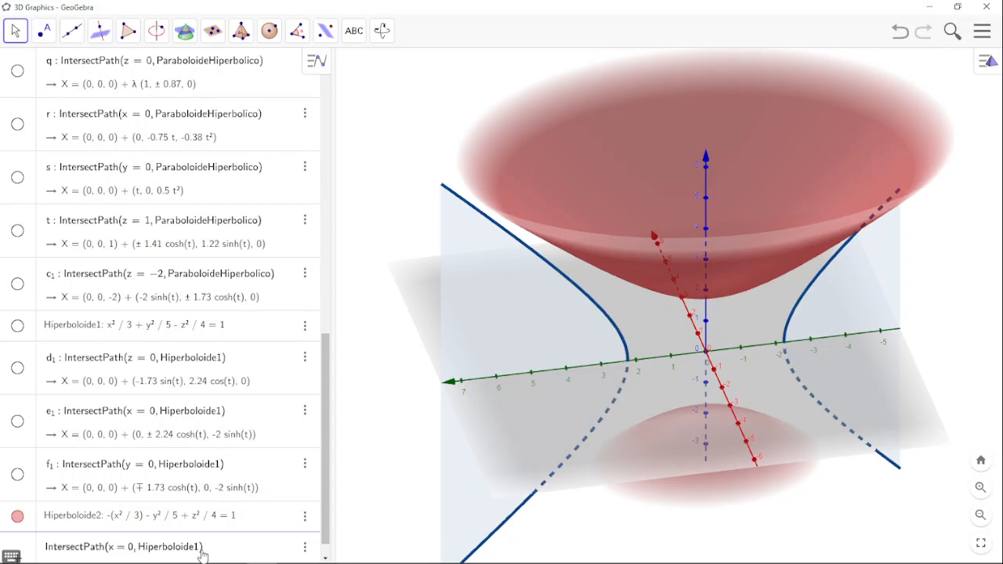
{"action": "key", "text": "BackSpace"}
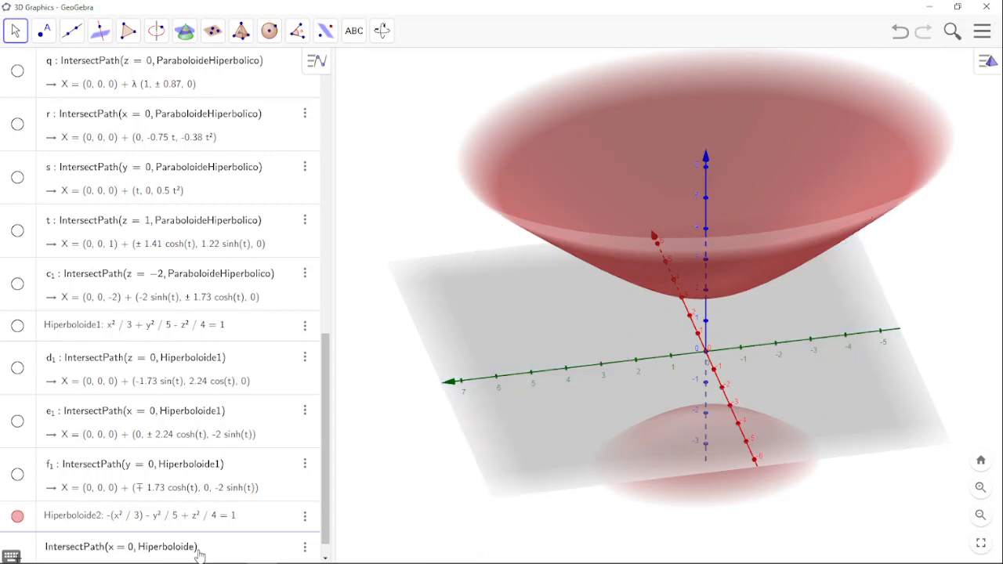
{"action": "type", "text": "2"}
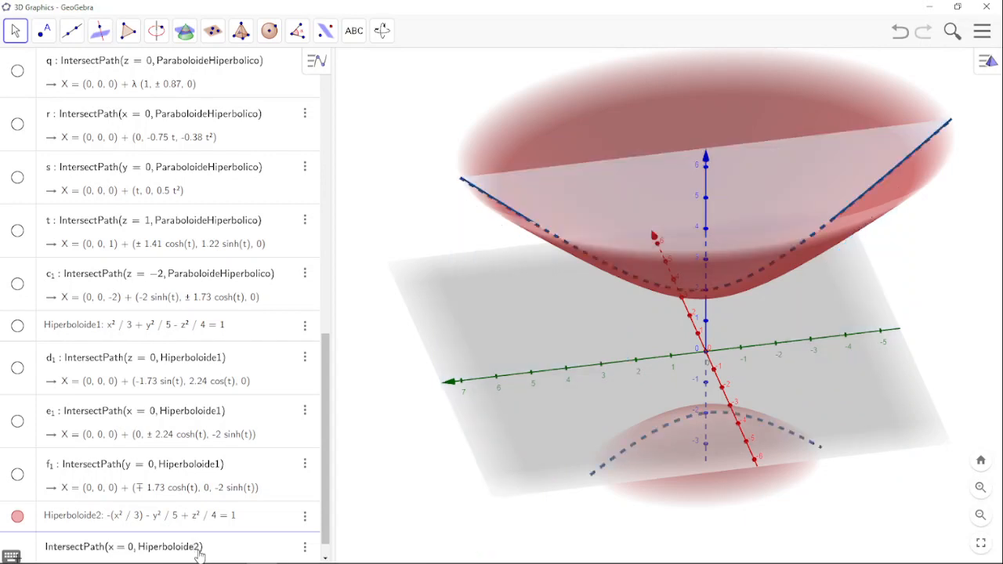
{"action": "key", "text": "Return"}
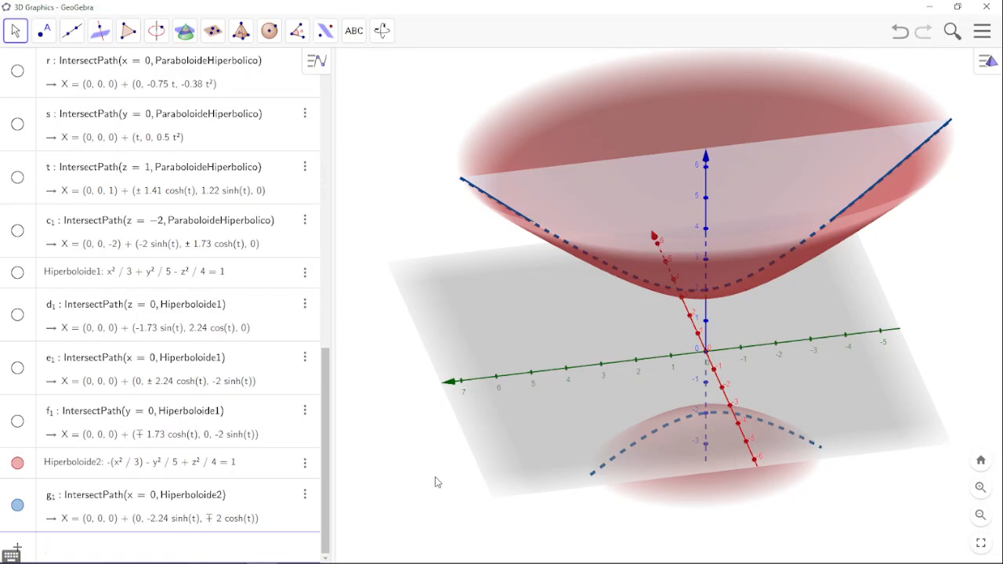
Intersect Hiperboloide2 with the plane y = 0 and view this section together with the x = 0 section
{"action": "left_click_drag", "start_coordinate": [632, 383], "coordinate": [653, 388]}
{"action": "left_click", "coordinate": [116, 549]}
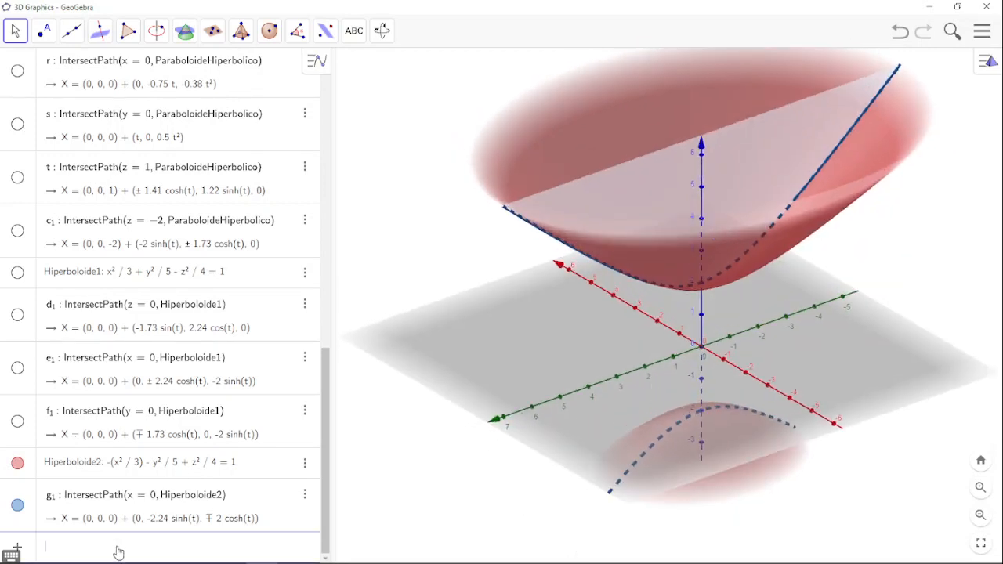
{"action": "key", "text": "ctrl+v"}
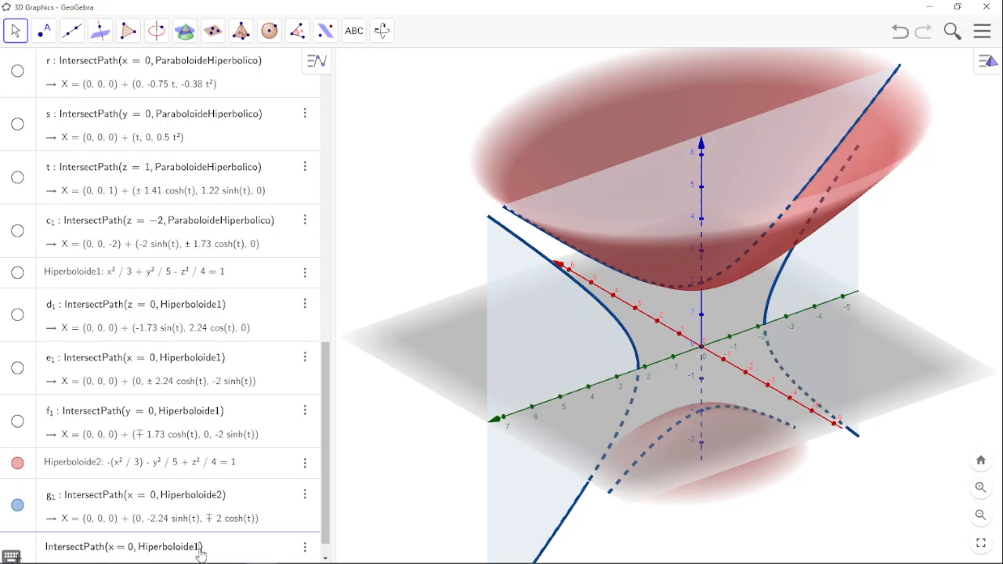
{"action": "left_click", "coordinate": [200, 549]}
{"action": "key", "text": "BackSpace"}
{"action": "type", "text": "2"}
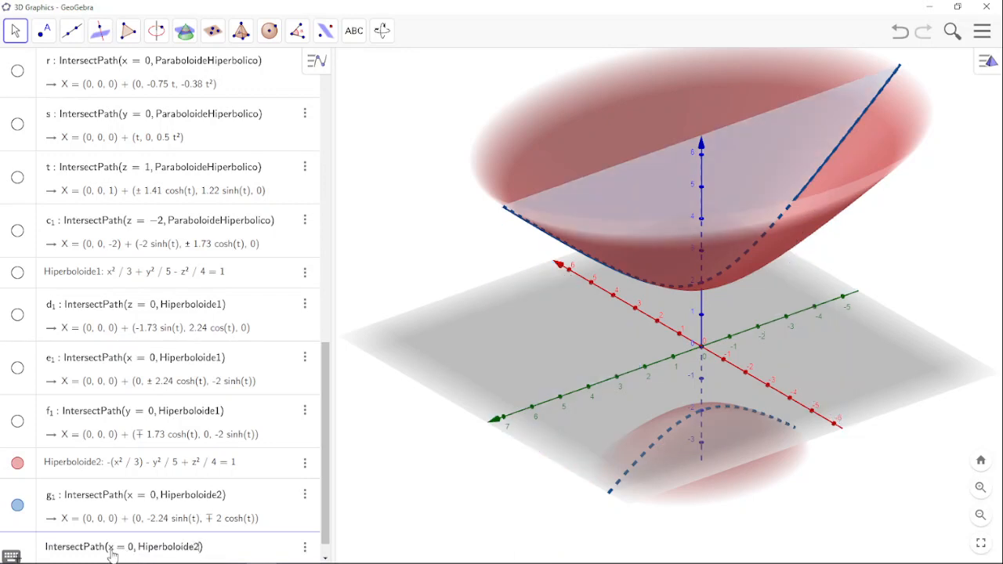
{"action": "left_click", "coordinate": [115, 549]}
{"action": "key", "text": "BackSpace"}
{"action": "type", "text": "y"}
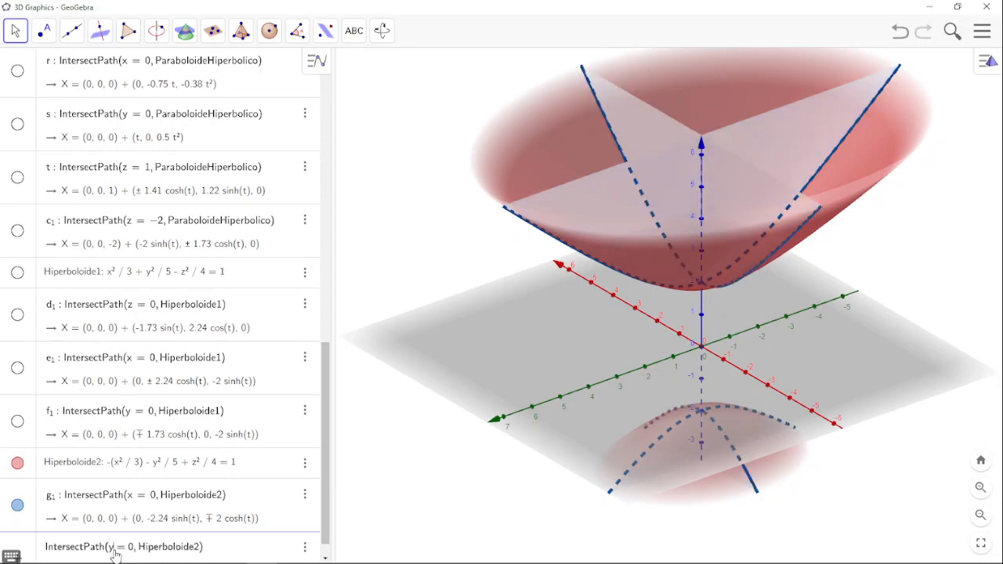
{"action": "key", "text": "Return"}
{"action": "left_click_drag", "start_coordinate": [581, 460], "coordinate": [658, 453]}
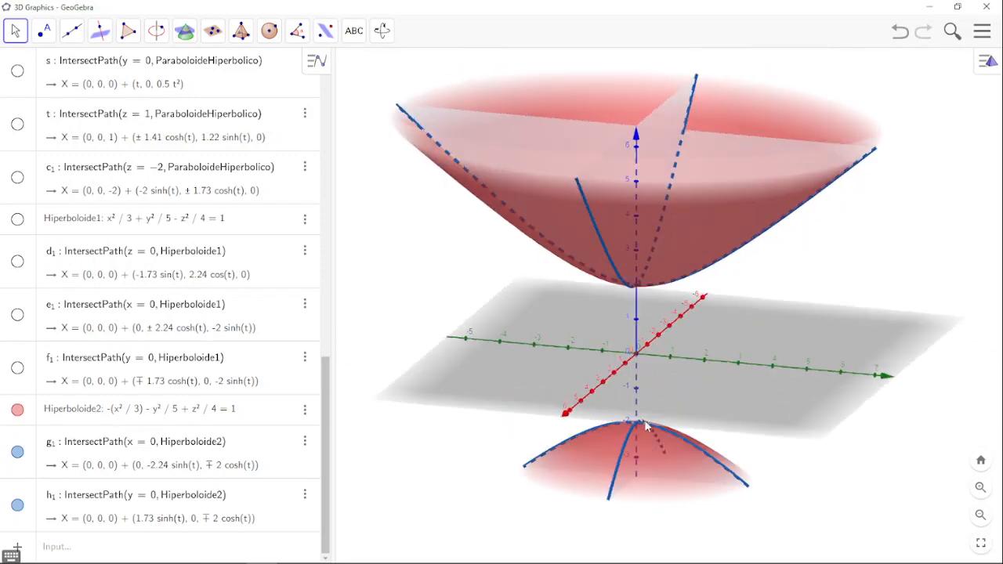
{"action": "left_click_drag", "start_coordinate": [638, 306], "coordinate": [637, 335]}
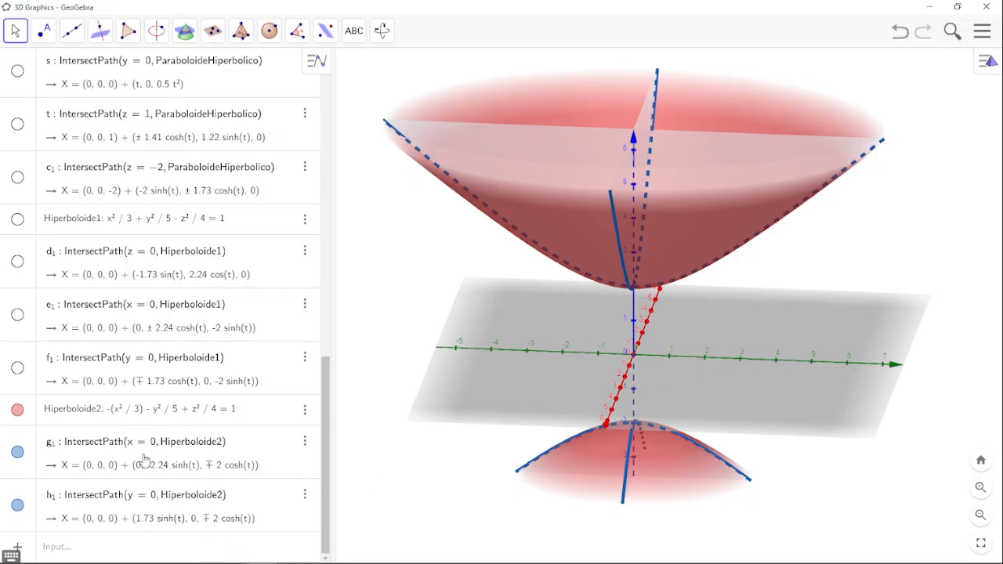
Add an intersection of Hiperboloide2 with the plane z = 0 from the copied intersection command
{"action": "left_click", "coordinate": [102, 553]}
{"action": "key", "text": "ctrl+v"}
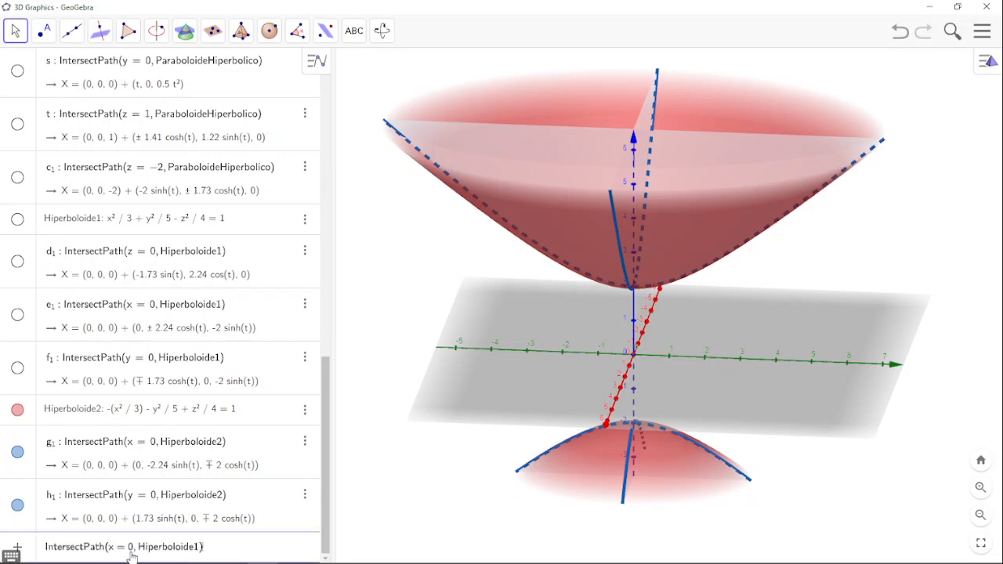
{"action": "key", "text": "Return"}
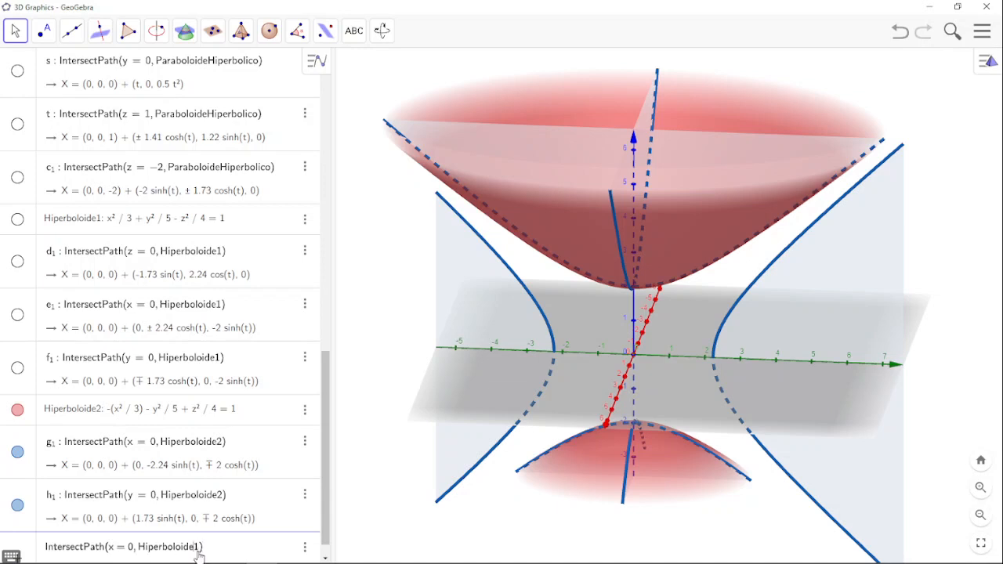
{"action": "key", "text": "BackSpace"}
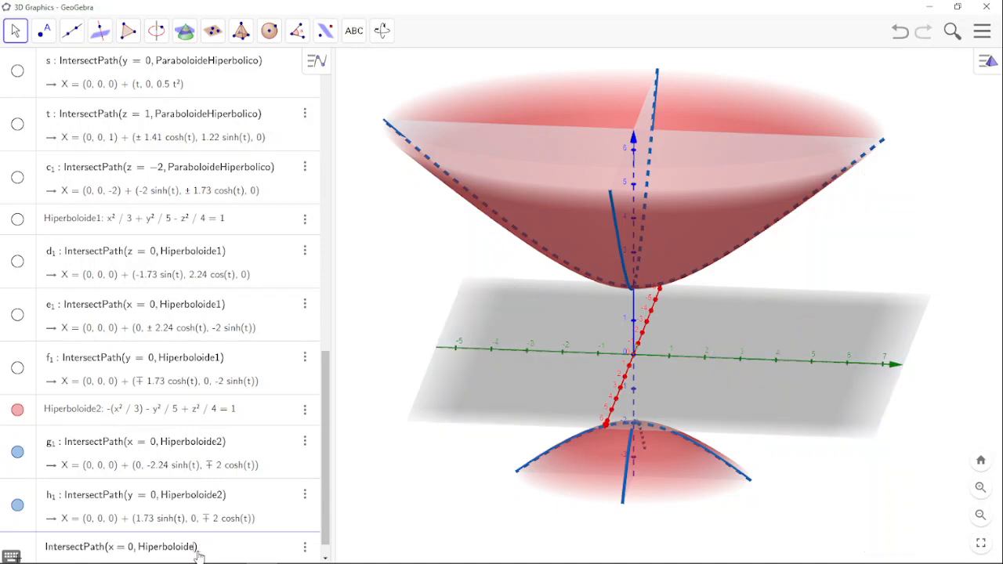
{"action": "type", "text": "2"}
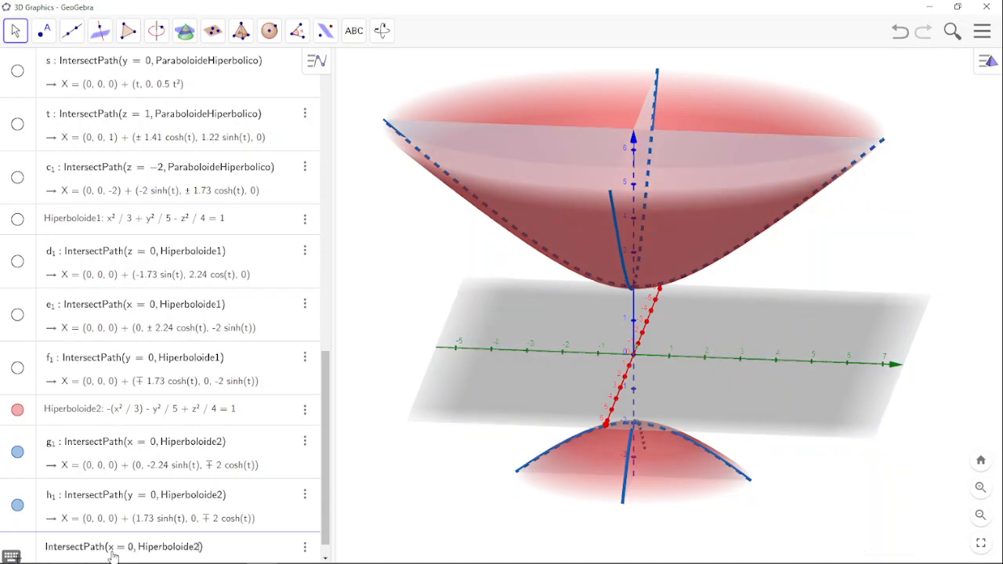
{"action": "key", "text": "BackSpace"}
{"action": "type", "text": "z"}
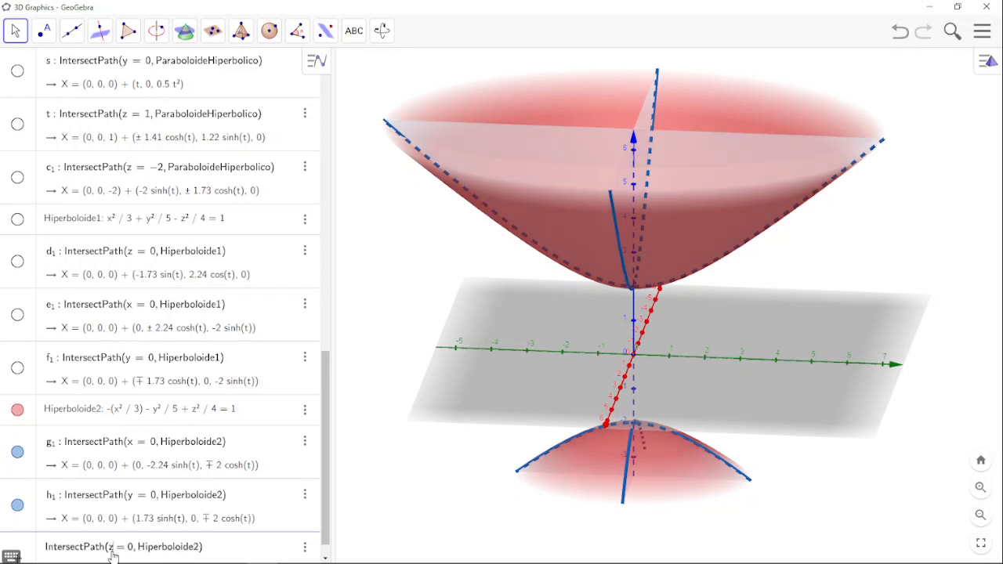
{"action": "key", "text": "Return"}
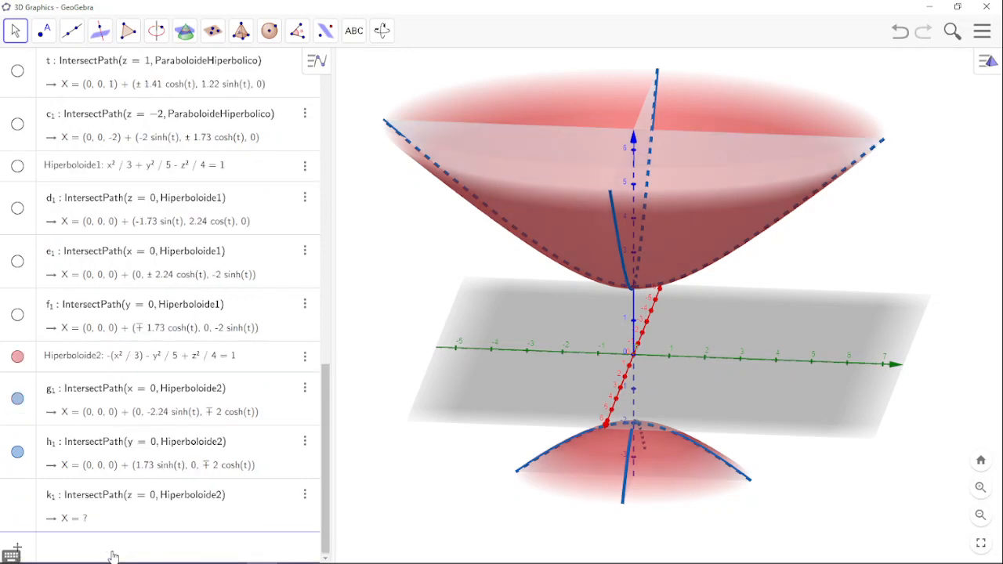
Change the z = 0 intersection of Hiperboloide2 to use the plane z = 3
{"action": "left_click", "coordinate": [151, 510]}
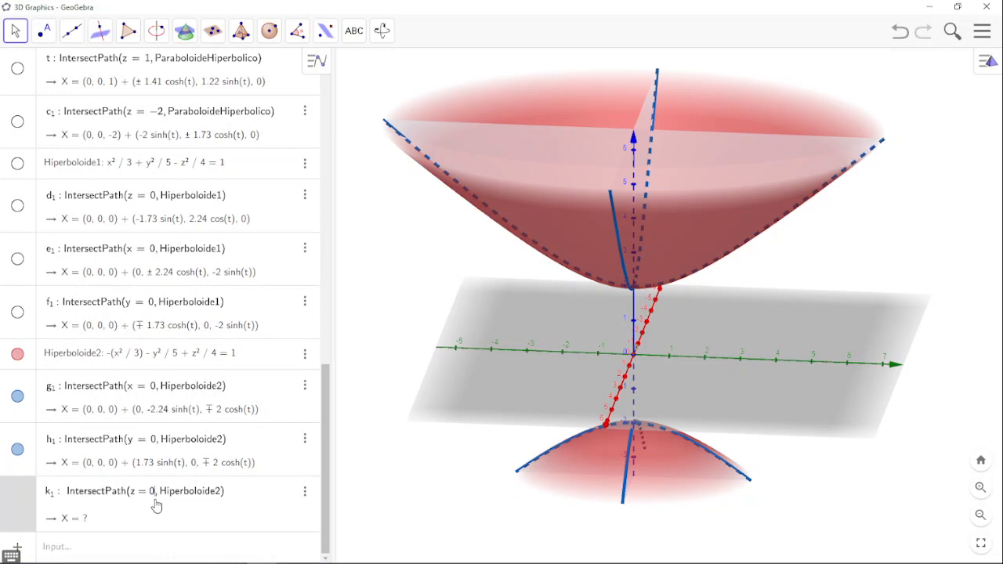
{"action": "left_click_drag", "start_coordinate": [576, 386], "coordinate": [407, 384]}
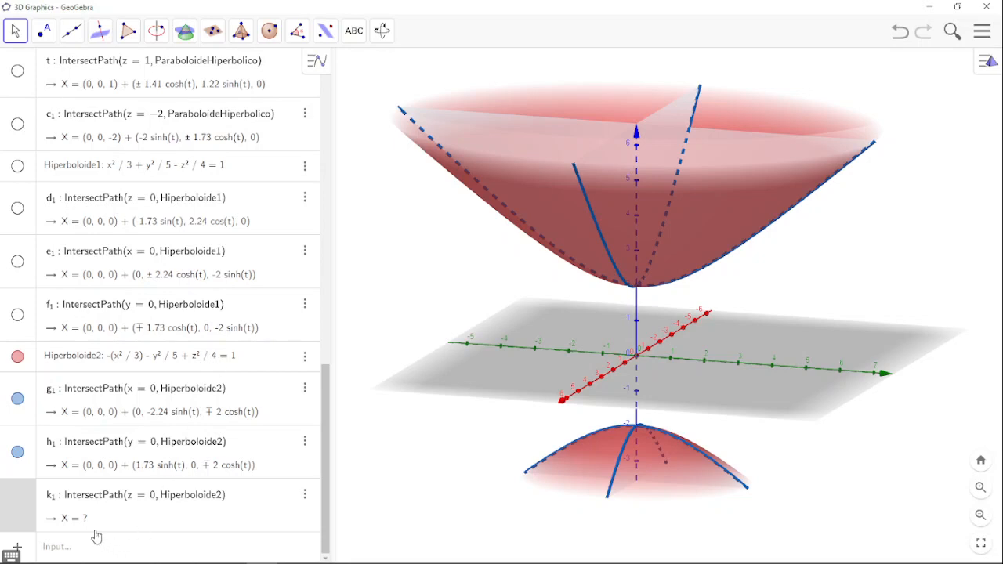
{"action": "left_click", "coordinate": [158, 503]}
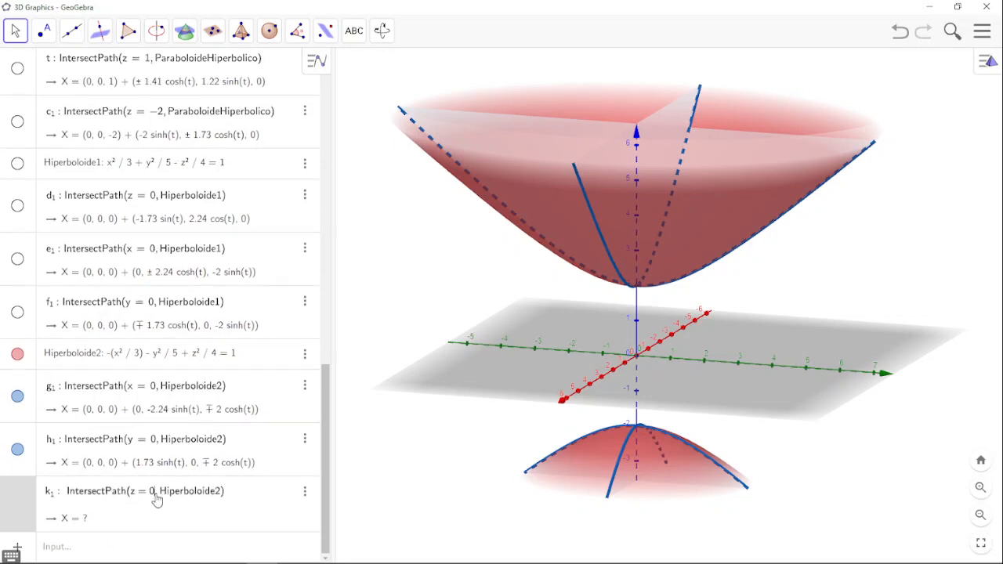
{"action": "key", "text": "BackSpace"}
{"action": "type", "text": "3"}
{"action": "key", "text": "Return"}
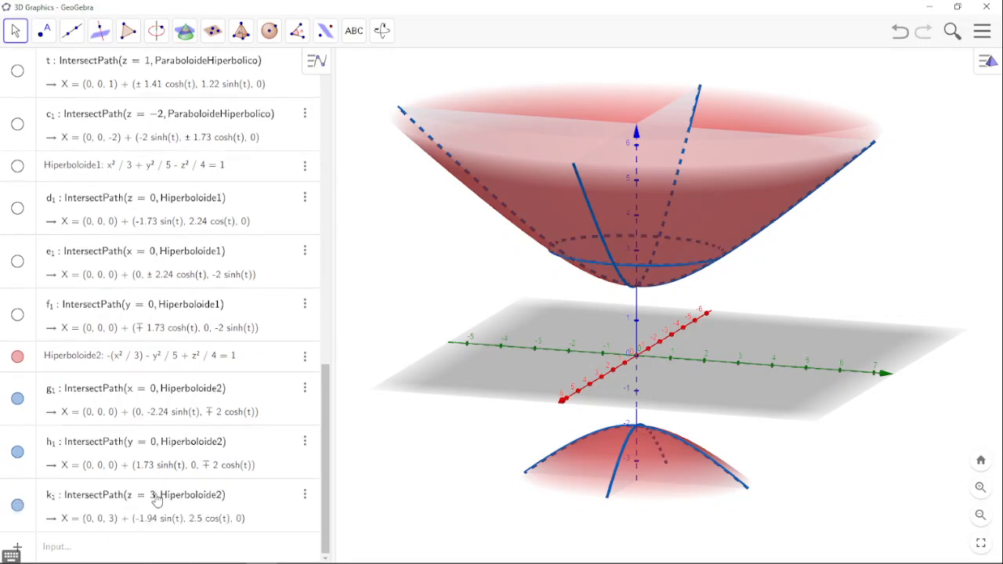
Hide Hiperboloide2 and its x = 0 and y = 0 sections, and view the z = 3 section alone
{"action": "left_click", "coordinate": [17, 452]}
{"action": "left_click", "coordinate": [17, 399]}
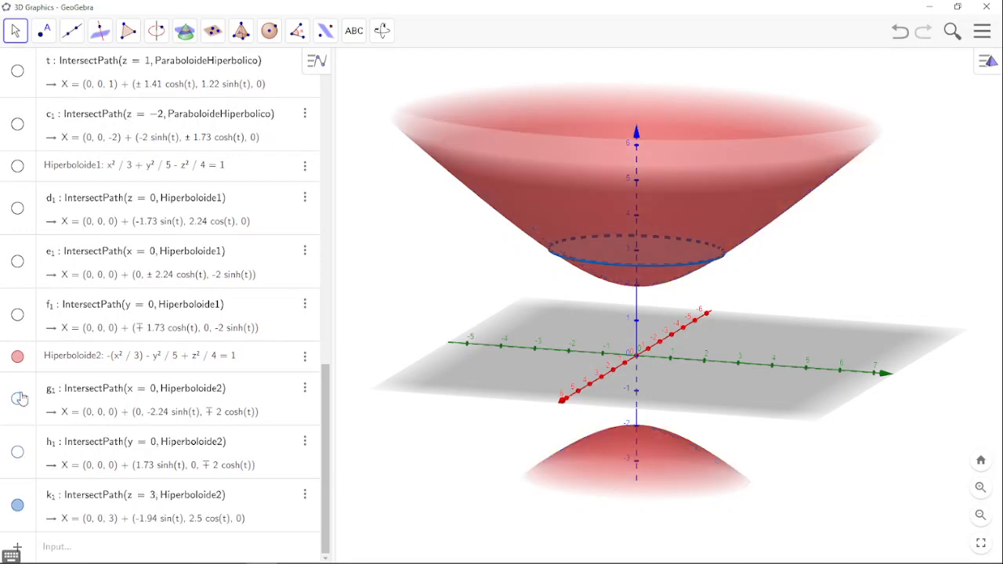
{"action": "left_click", "coordinate": [16, 357]}
{"action": "left_click_drag", "start_coordinate": [526, 332], "coordinate": [520, 360]}
Reuse the z = 3 intersection command to intersect Hiperboloide2 with the plane z = -4
{"action": "left_click", "coordinate": [133, 502]}
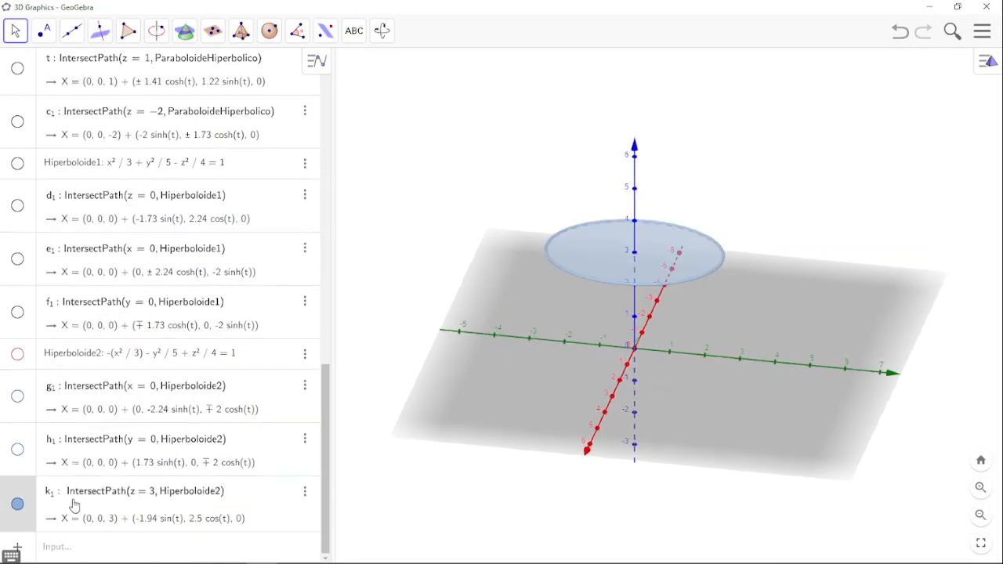
{"action": "left_click_drag", "start_coordinate": [69, 499], "coordinate": [253, 497]}
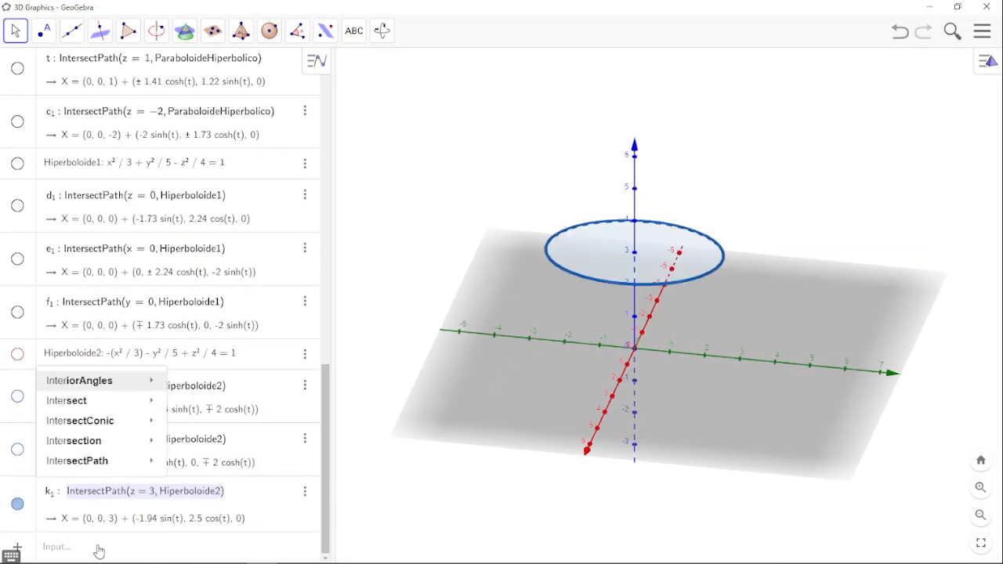
{"action": "left_click", "coordinate": [366, 508]}
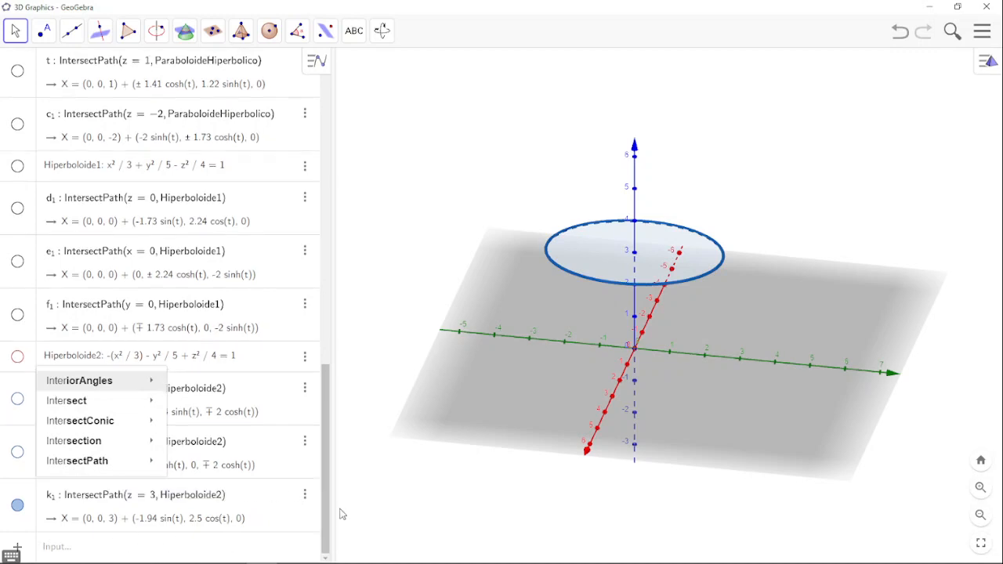
{"action": "left_click", "coordinate": [115, 517]}
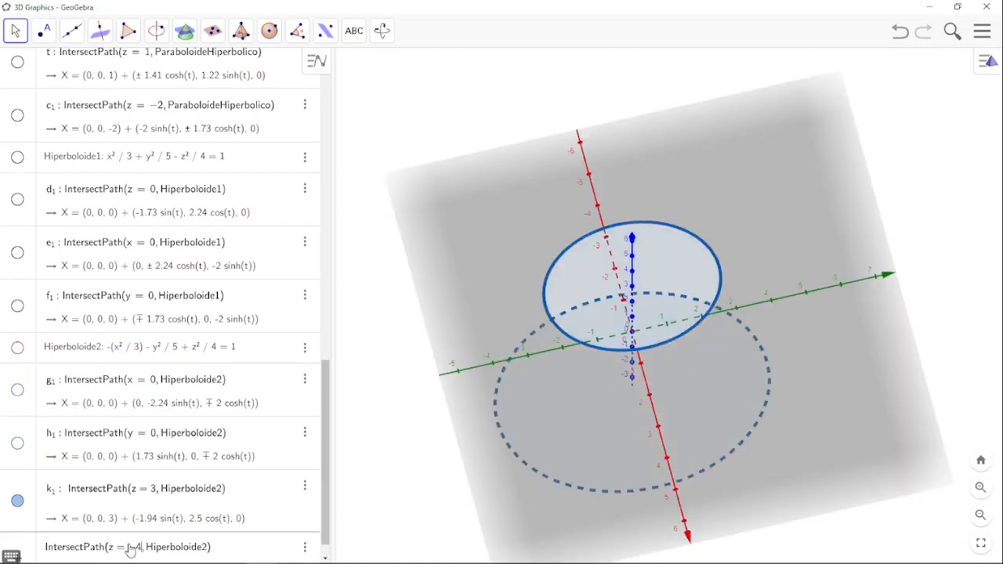
{"action": "key", "text": "Return"}
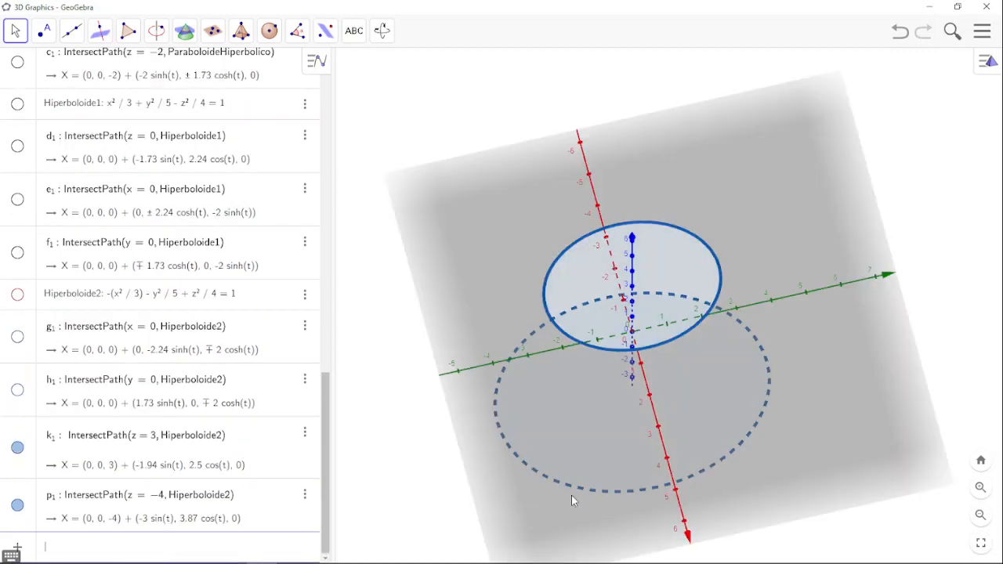
Show Hiperboloide2 again and view it from several sides together with its z = 3 and z = -4 sections
{"action": "left_click_drag", "start_coordinate": [594, 447], "coordinate": [606, 424]}
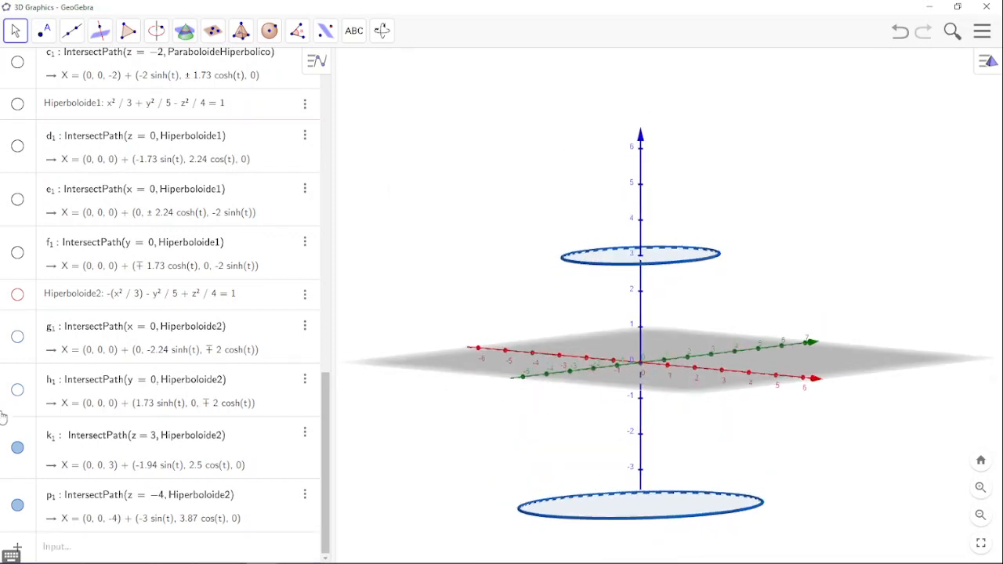
{"action": "left_click", "coordinate": [17, 295]}
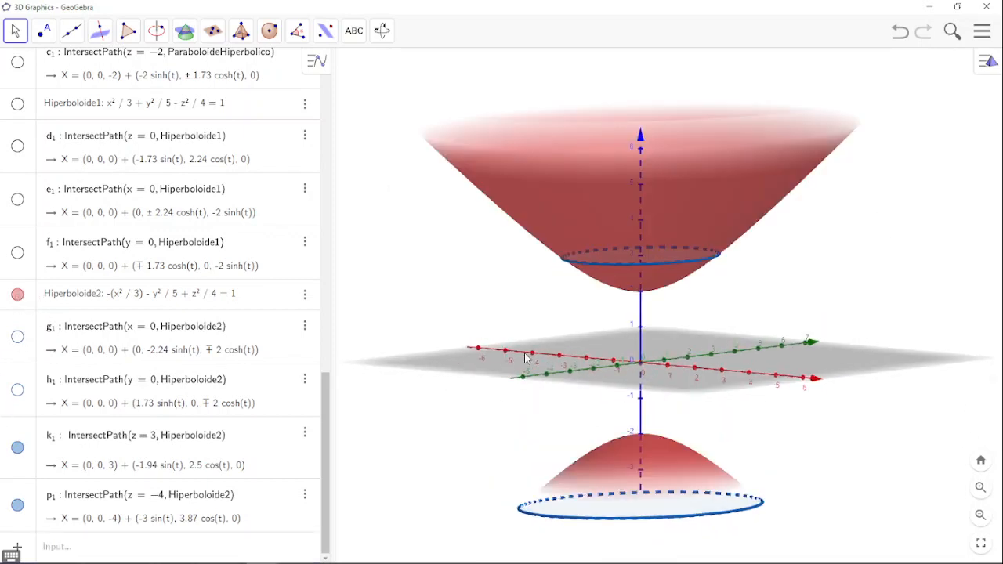
{"action": "left_click_drag", "start_coordinate": [527, 358], "coordinate": [316, 392]}
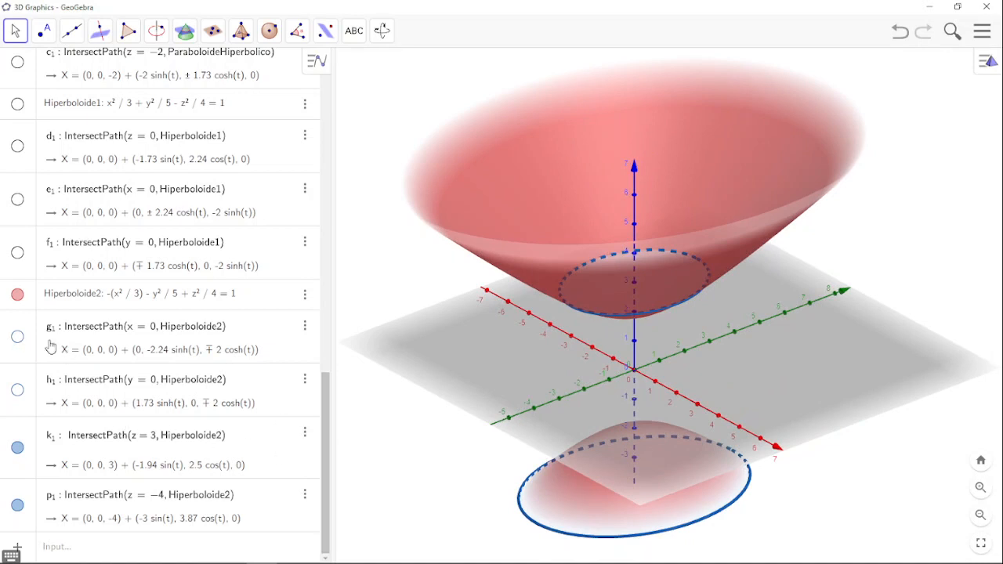
{"action": "left_click", "coordinate": [18, 298]}
{"action": "left_click", "coordinate": [18, 298]}
{"action": "left_click_drag", "start_coordinate": [560, 468], "coordinate": [572, 458]}
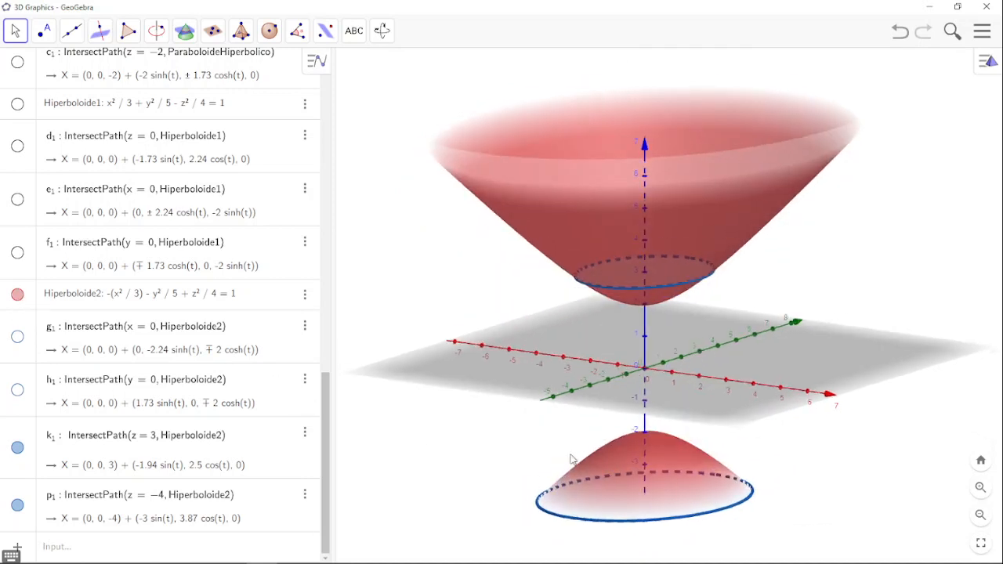